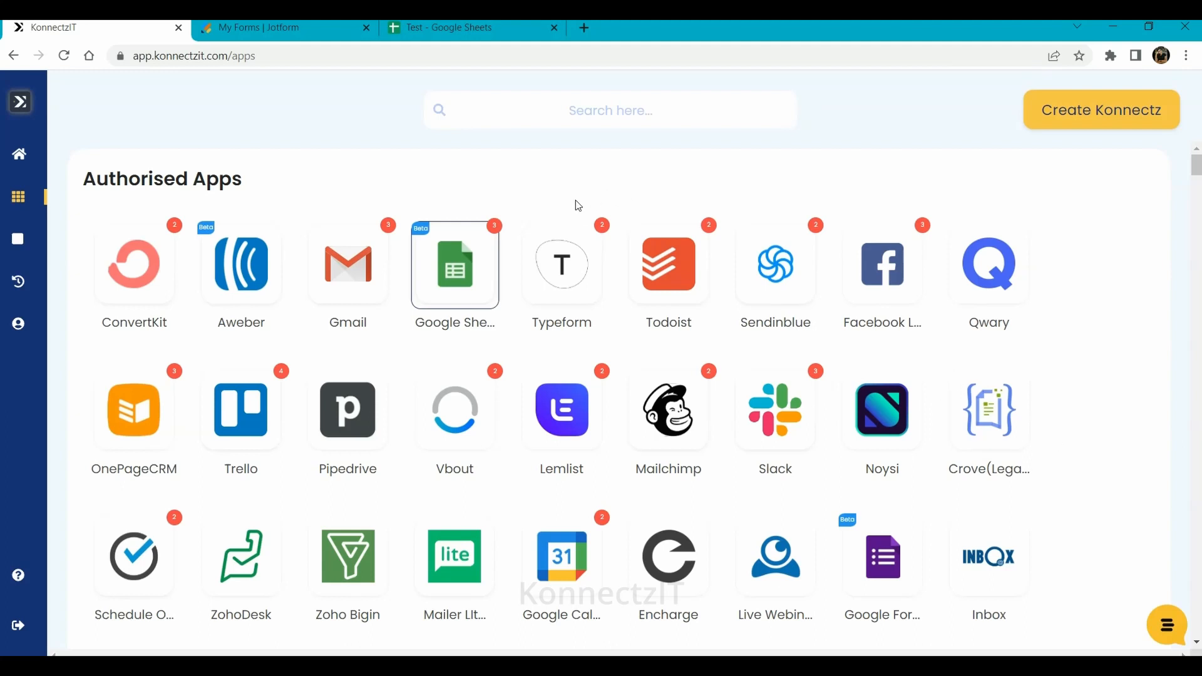
- Switch to Jotform's My Forms page listing Job Application Form, Form and Company Profile
{"action": "left_click", "coordinate": [303, 25]}
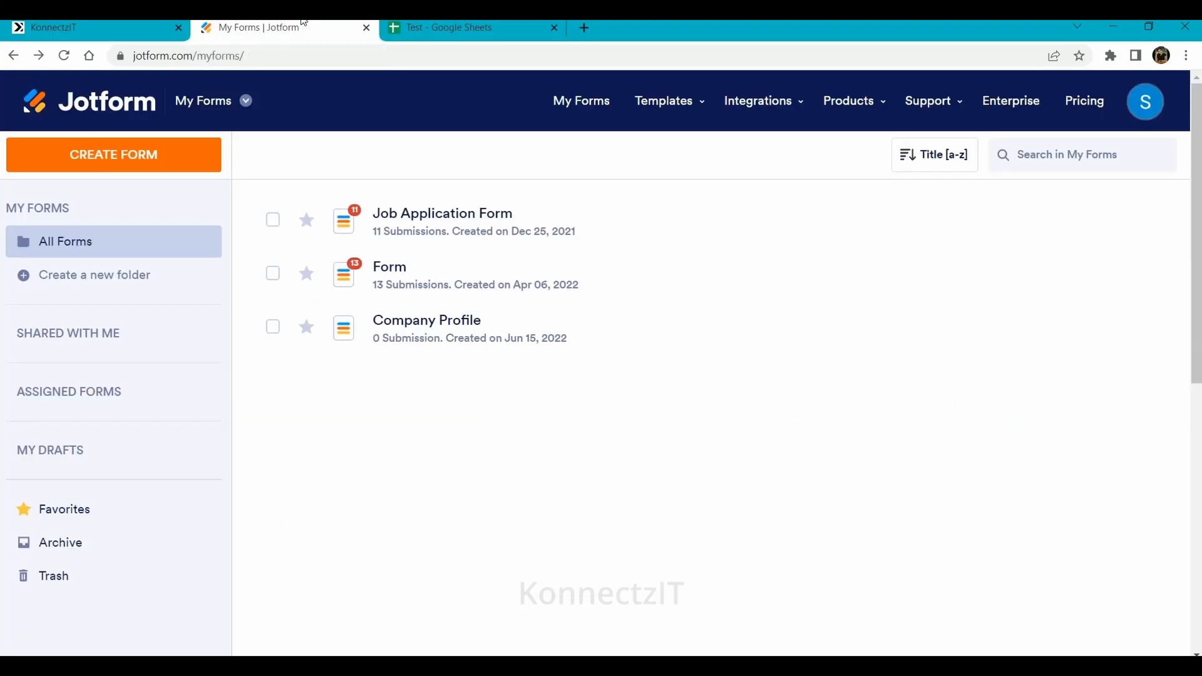
- Check the Test spreadsheet, revisit the Company Profile form in Jotform, then return to the sheet
{"action": "left_click", "coordinate": [504, 22]}
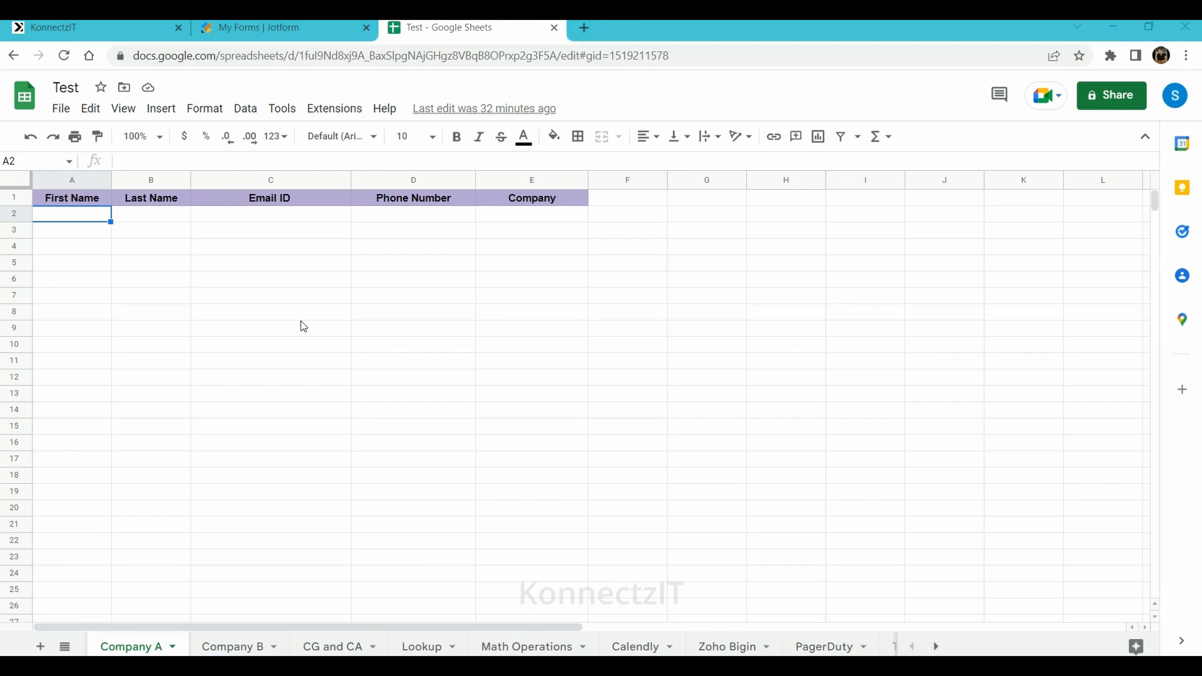
{"action": "left_click", "coordinate": [291, 25]}
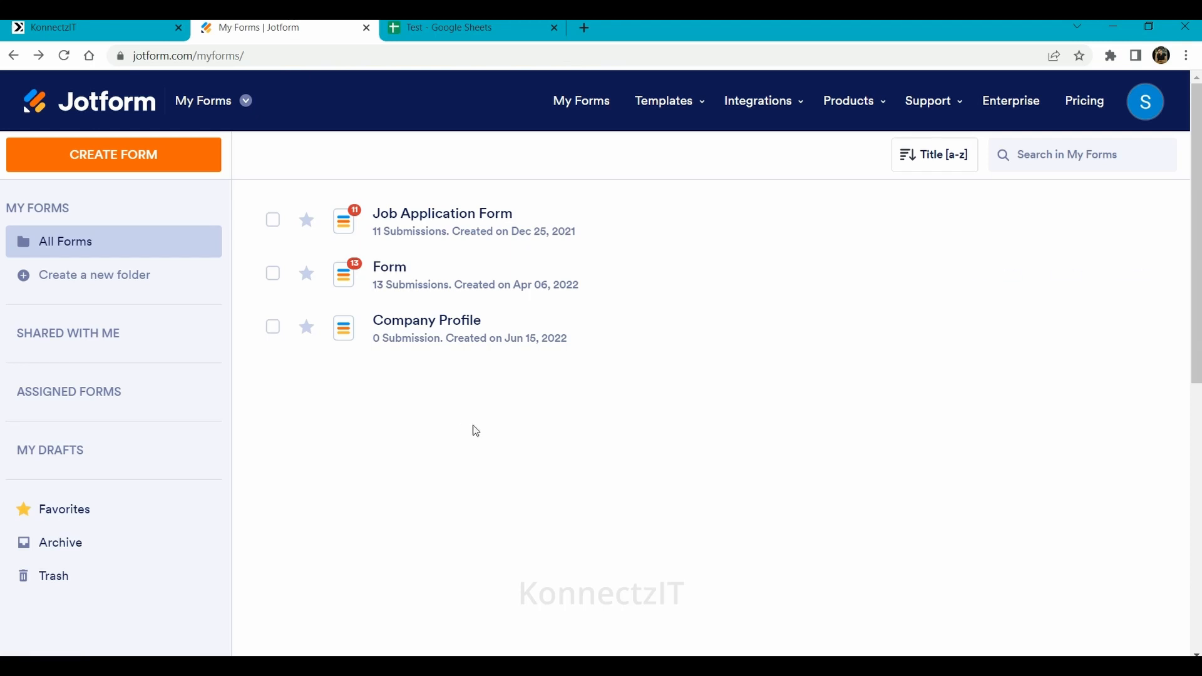
{"action": "mouse_move", "coordinate": [381, 340]}
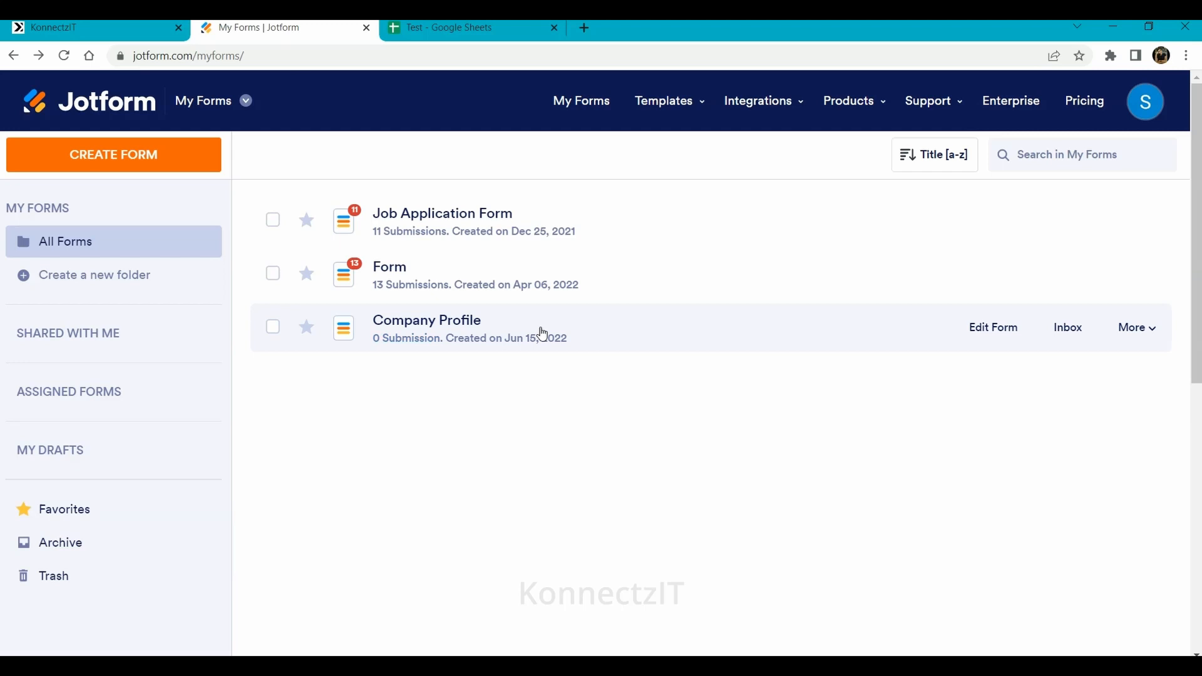
{"action": "left_click", "coordinate": [428, 25]}
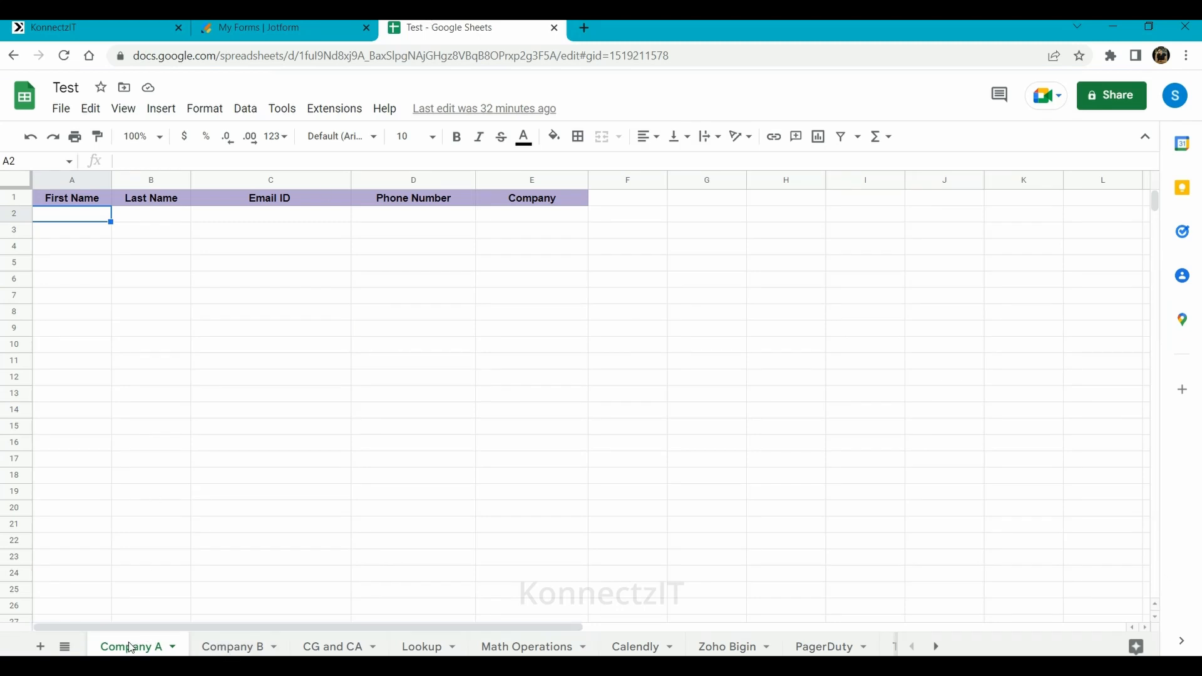
- Compare the empty Company B and Company A sheets of Test, then go back to KonnectzIT
{"action": "left_click", "coordinate": [224, 651]}
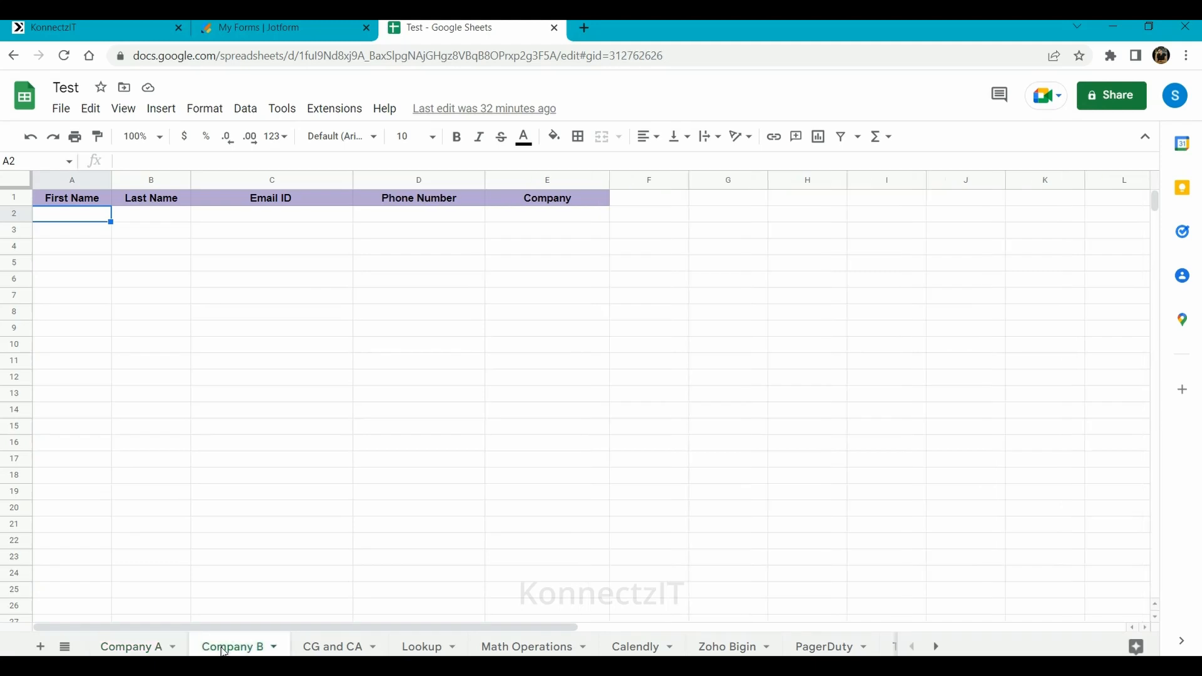
{"action": "left_click", "coordinate": [119, 646]}
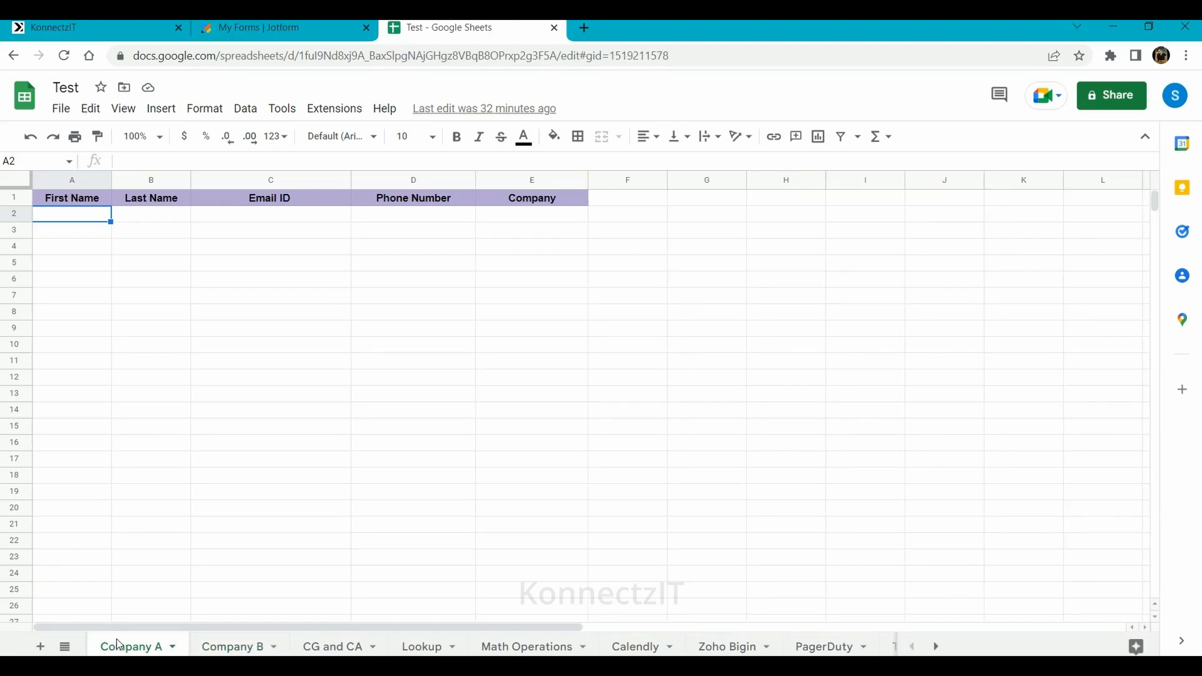
{"action": "left_click", "coordinate": [133, 24]}
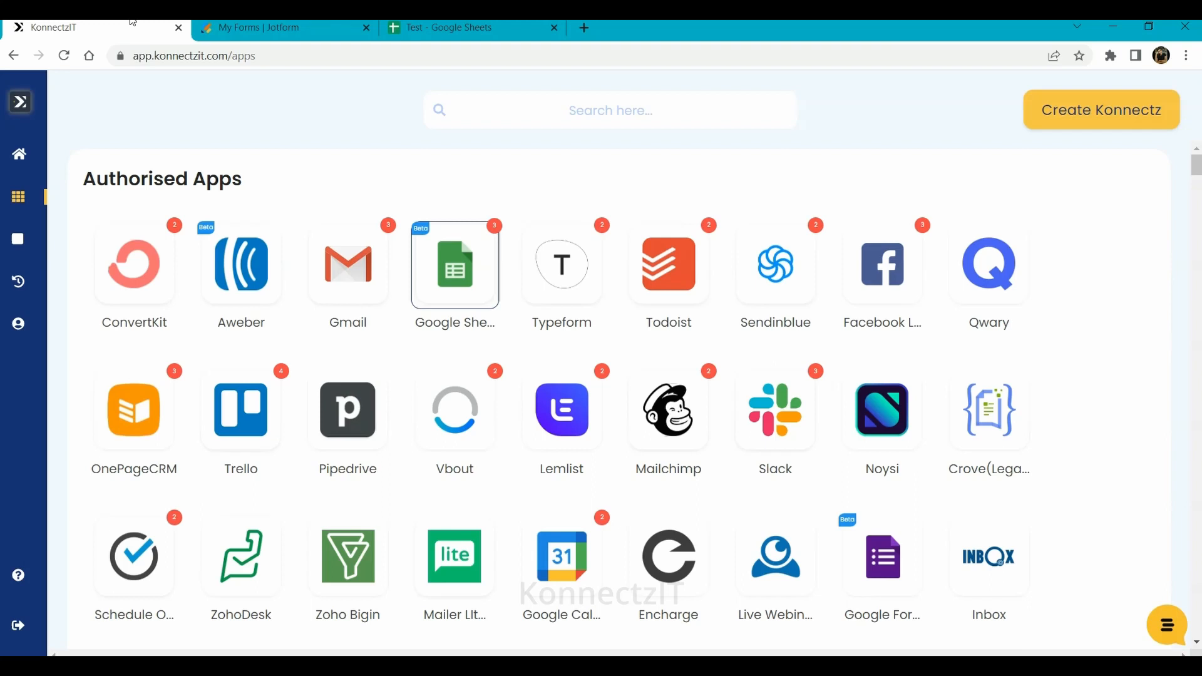
- Connect another Google account to the Google Sheet app and grant KonnectzIT access
{"action": "left_click", "coordinate": [489, 269]}
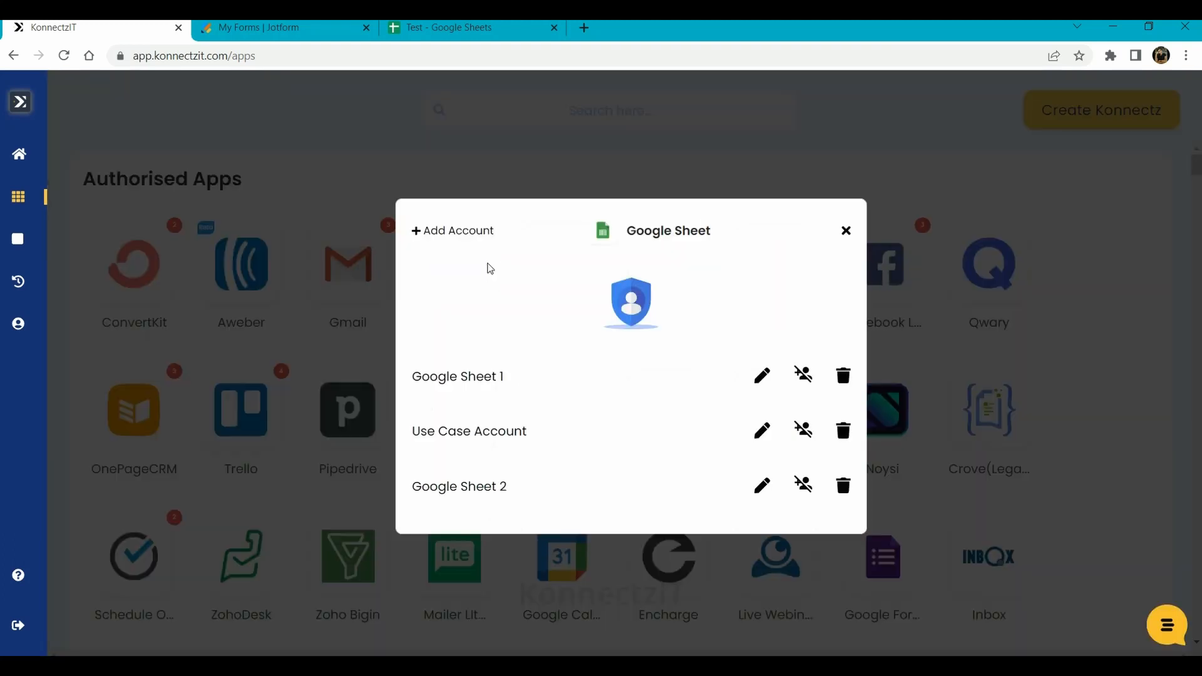
{"action": "left_click", "coordinate": [466, 237]}
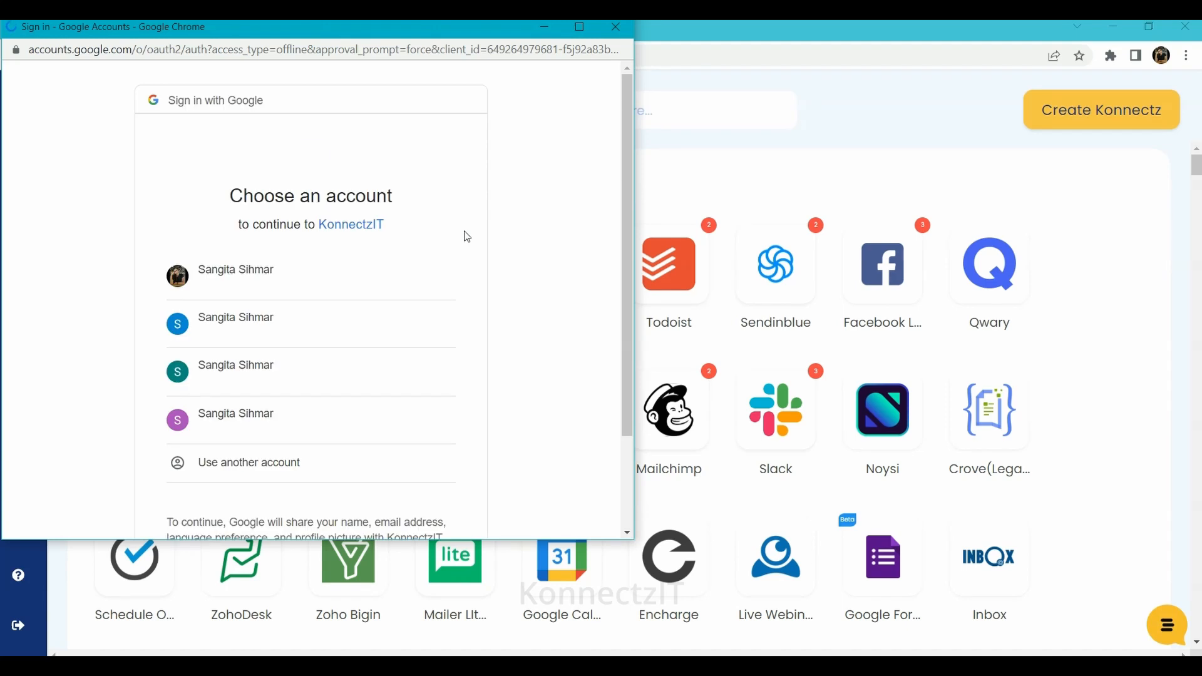
{"action": "left_click", "coordinate": [240, 338]}
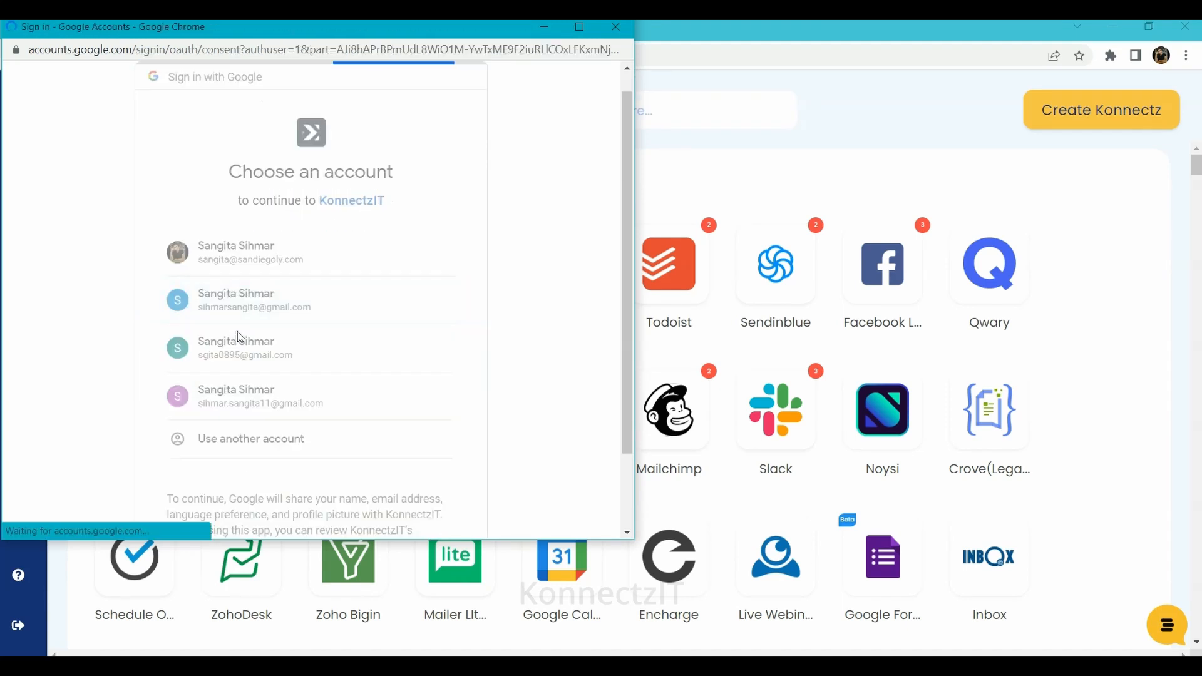
{"action": "scroll", "coordinate": [240, 338], "scroll_direction": "down", "scroll_amount": 3}
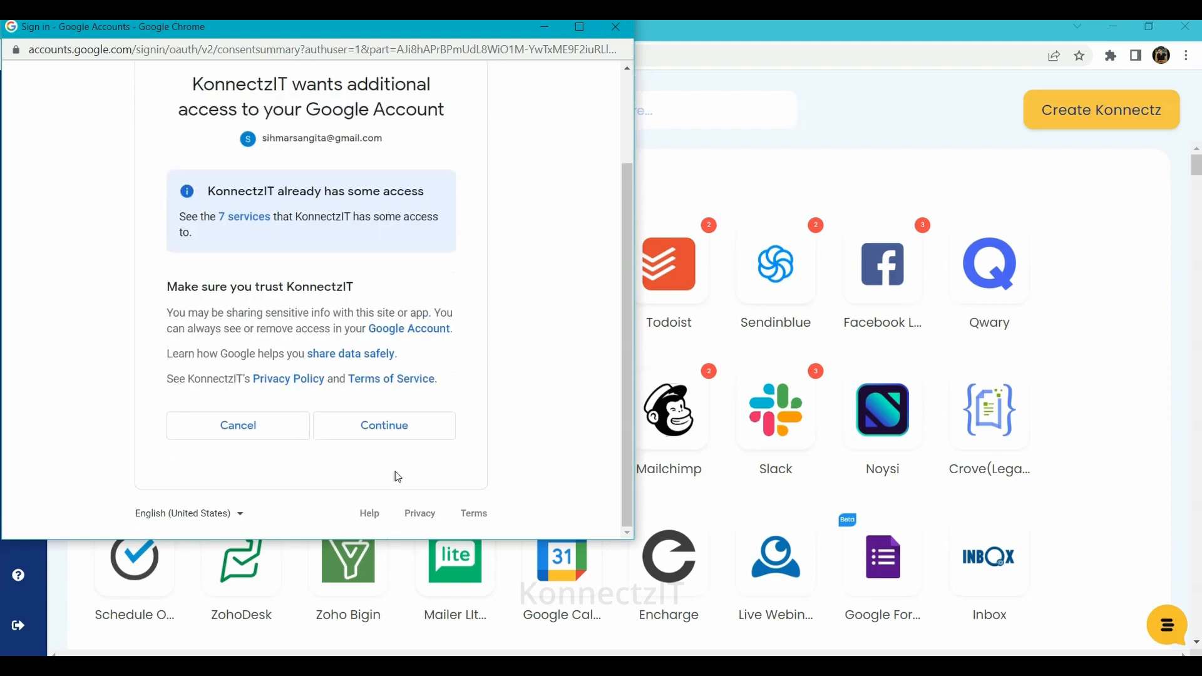
{"action": "left_click", "coordinate": [368, 426]}
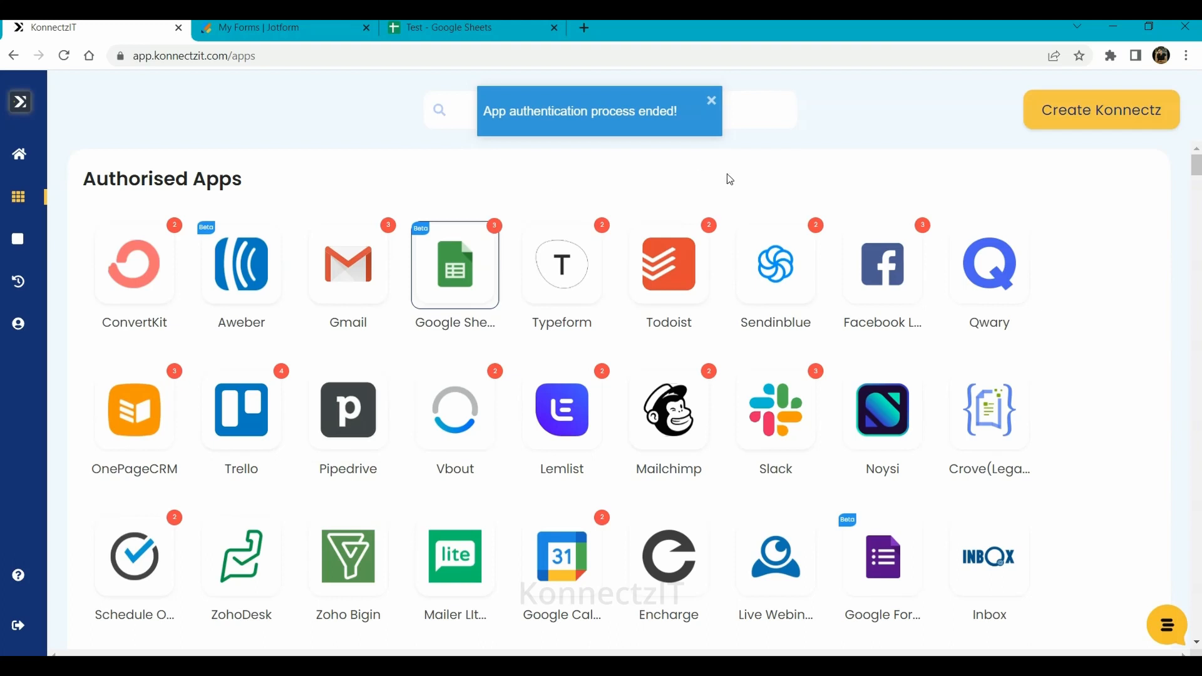
- Create a Konnectz named 'Jotform - Condition app - Google Sheets' and search apps for 'jotform'
{"action": "left_click", "coordinate": [1103, 119]}
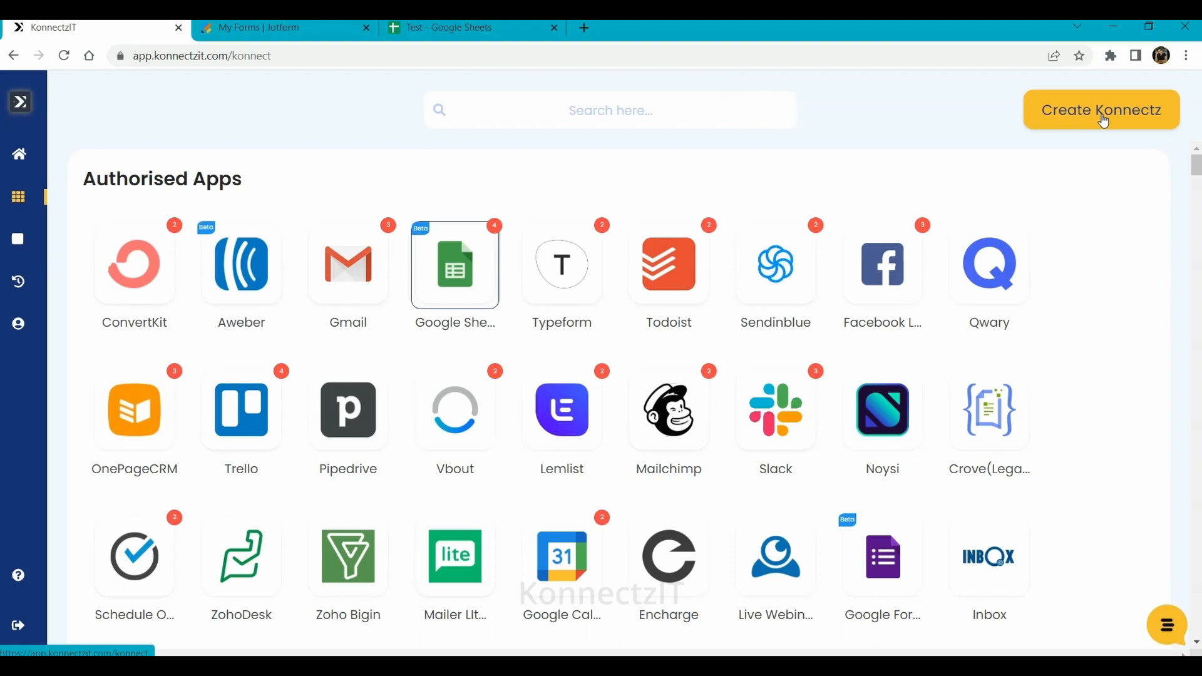
{"action": "left_click", "coordinate": [1104, 119]}
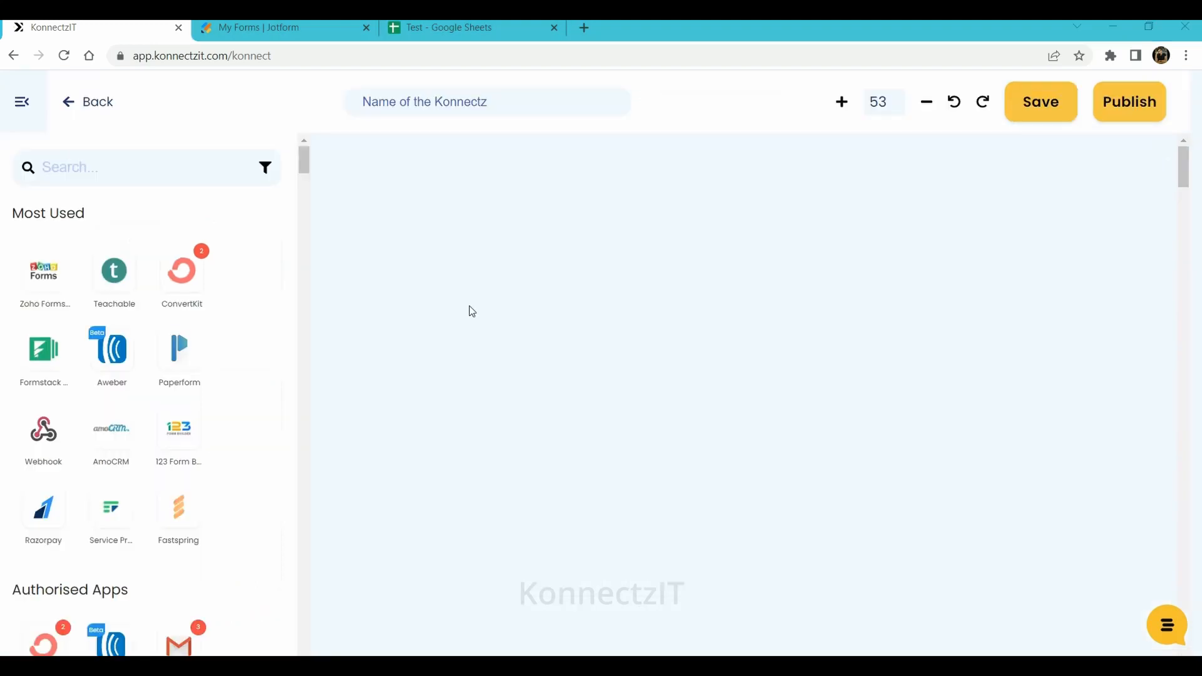
{"action": "left_click", "coordinate": [433, 100]}
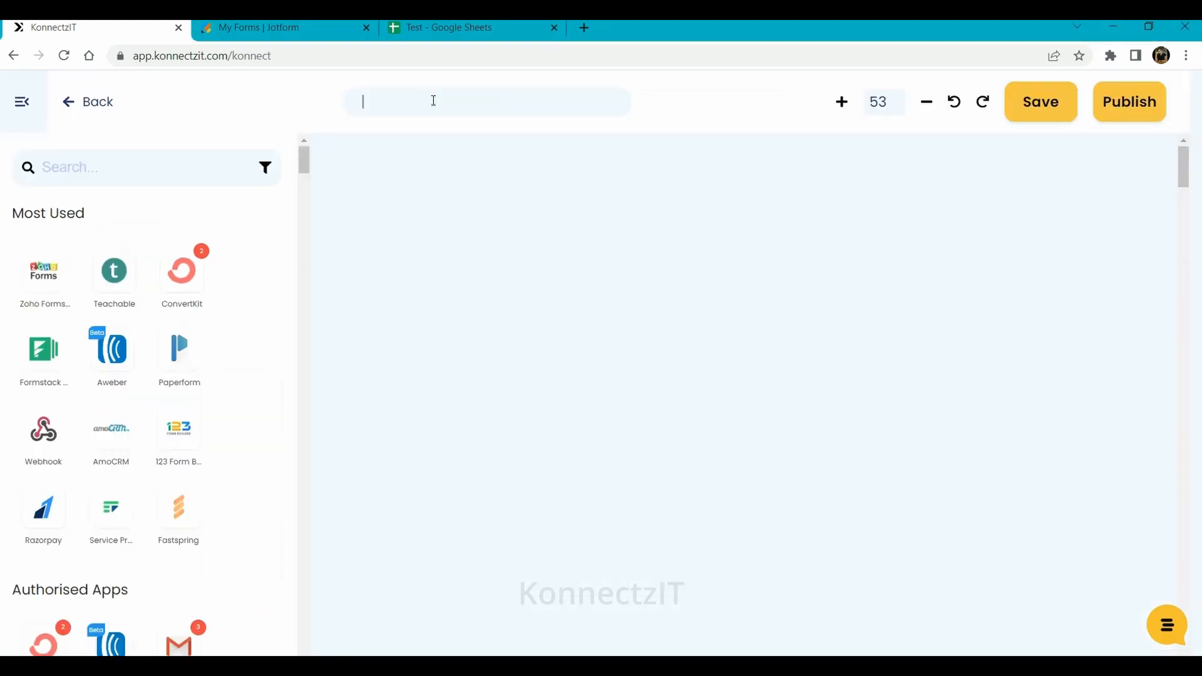
{"action": "type", "text": "Jotform - Condition "}
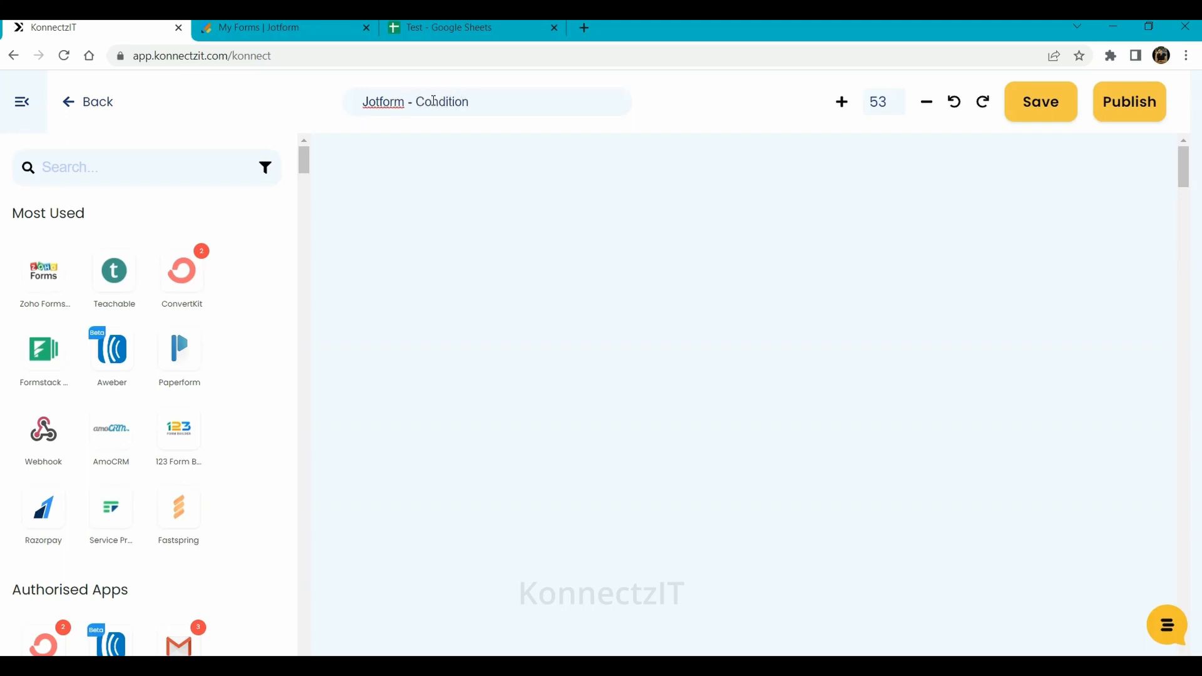
{"action": "type", "text": "app - Google Sheets"}
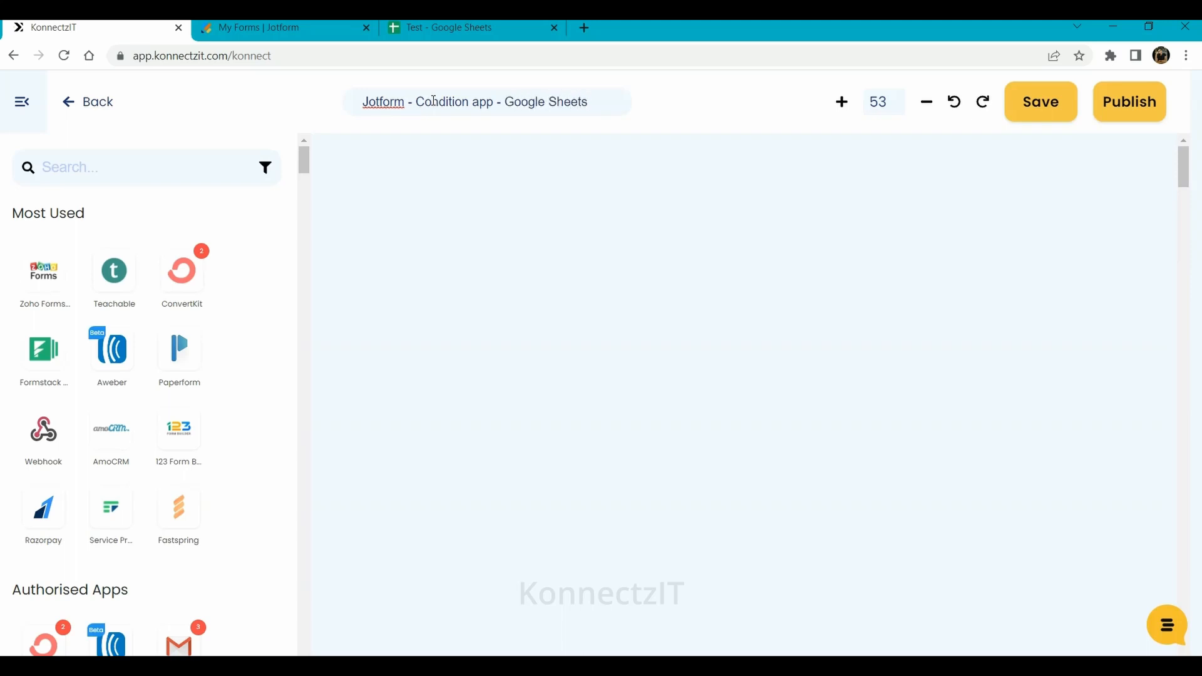
{"action": "left_click", "coordinate": [135, 169]}
{"action": "type", "text": "jot"}
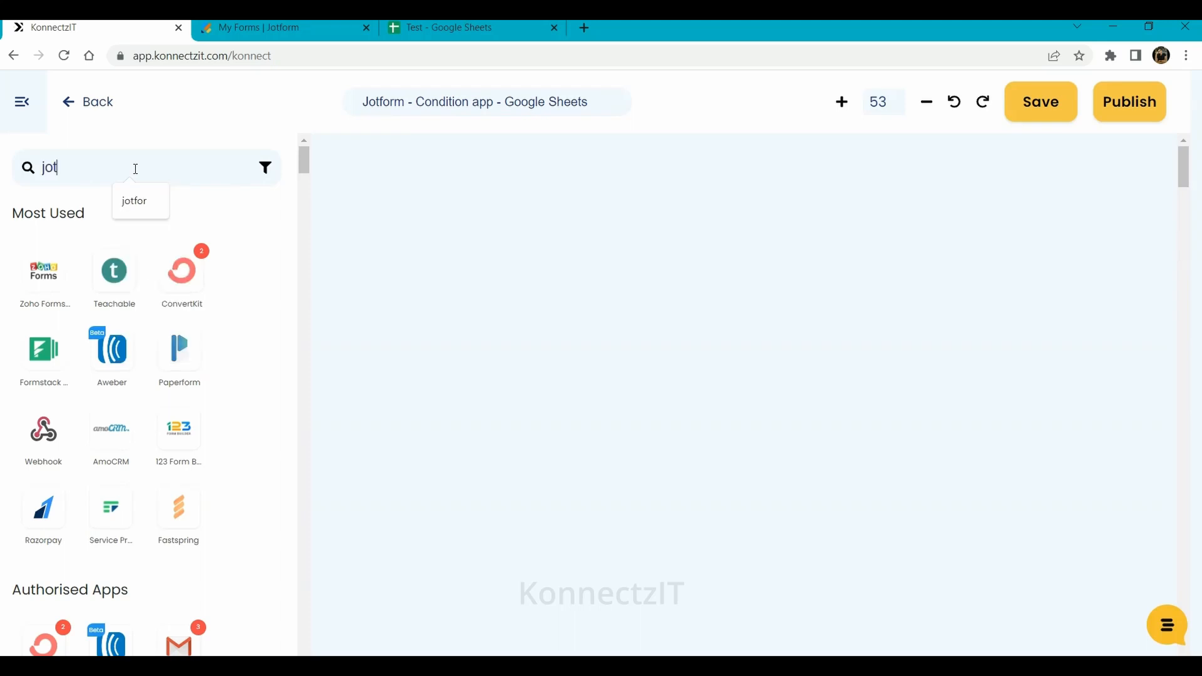
{"action": "type", "text": "form"}
- Place a JotForm New Response trigger on the canvas and copy its webhook URL
{"action": "left_click_drag", "start_coordinate": [44, 271], "coordinate": [449, 211]}
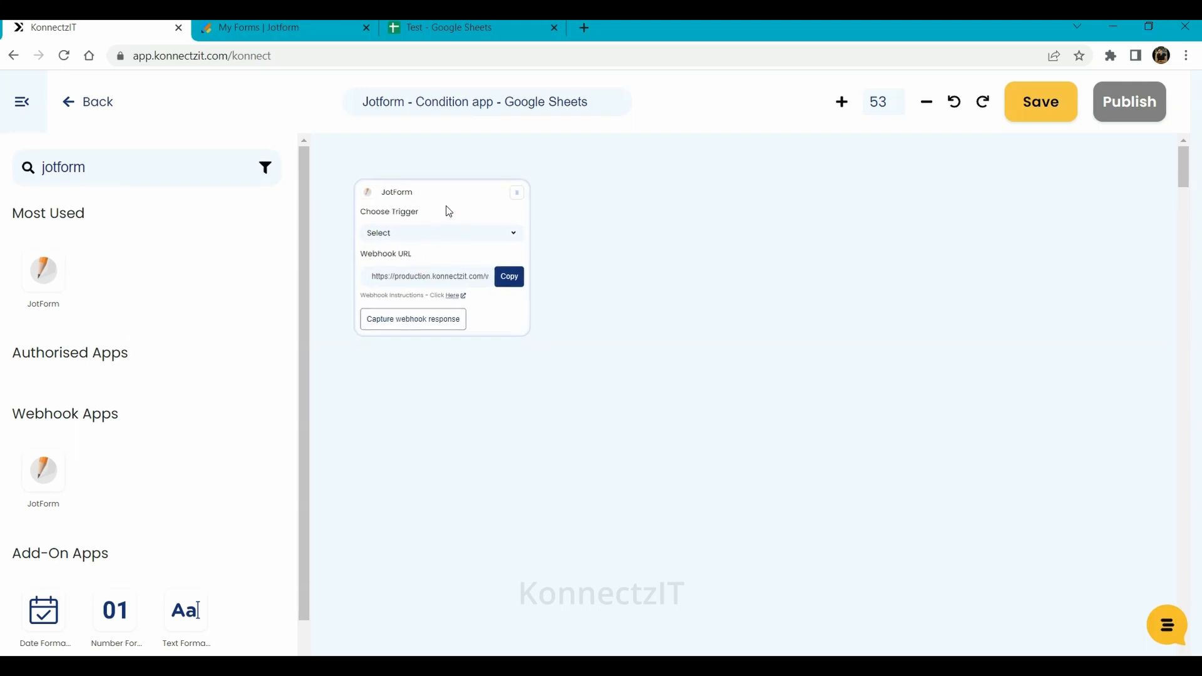
{"action": "left_click", "coordinate": [419, 234]}
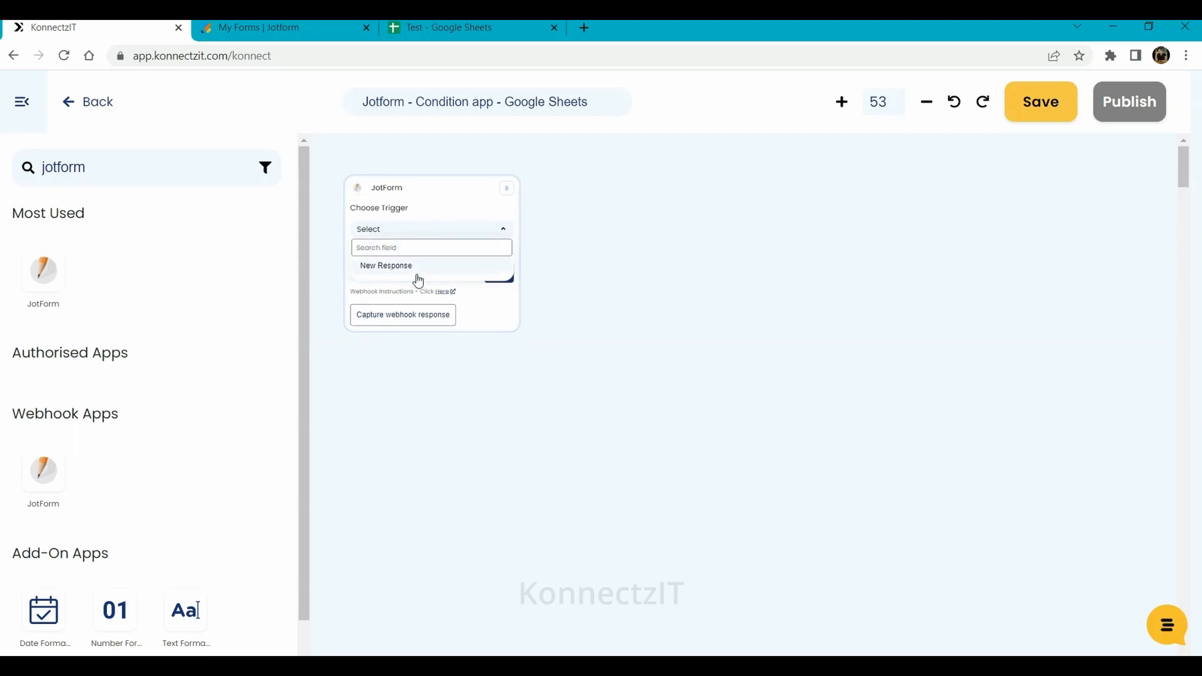
{"action": "left_click", "coordinate": [415, 268]}
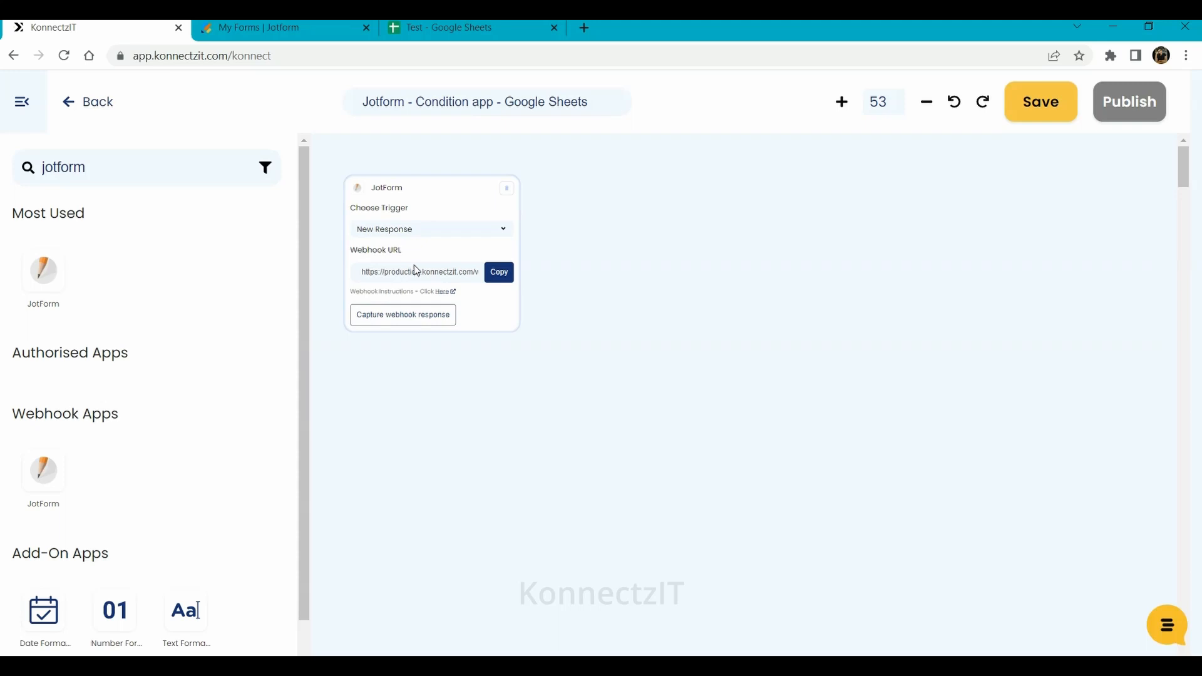
{"action": "left_click", "coordinate": [499, 273]}
- Open Company Profile in the form builder and inspect the Company dropdown's Company A and Company B options
{"action": "left_click", "coordinate": [296, 25]}
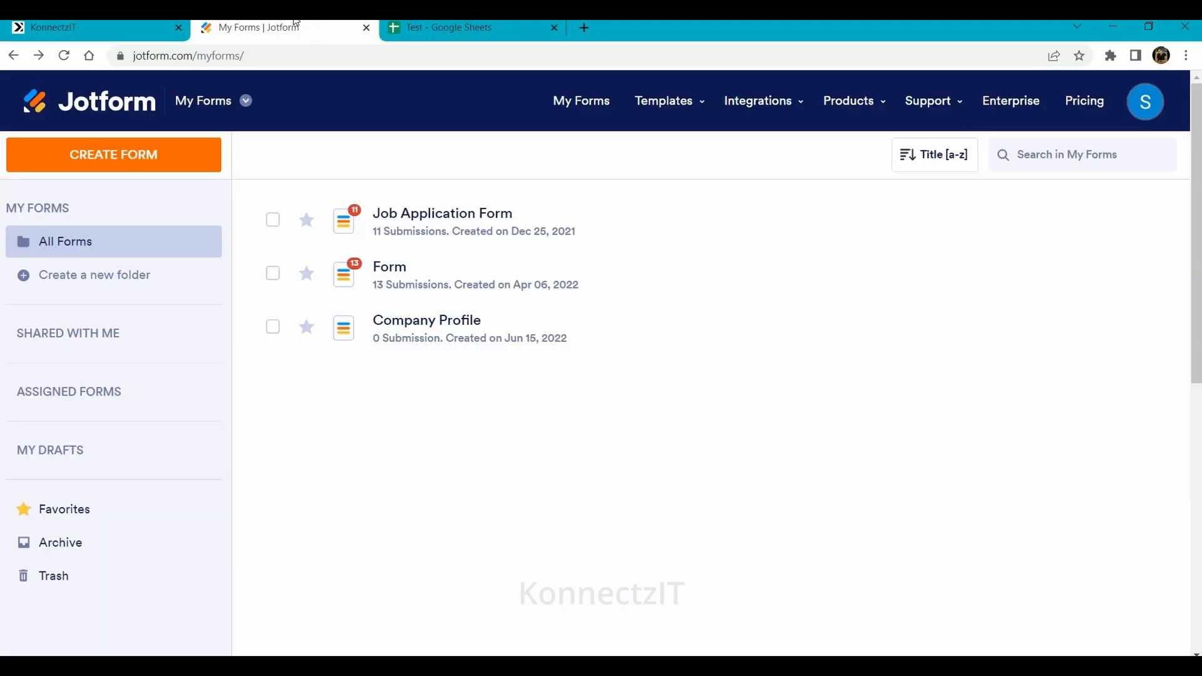
{"action": "mouse_move", "coordinate": [434, 349]}
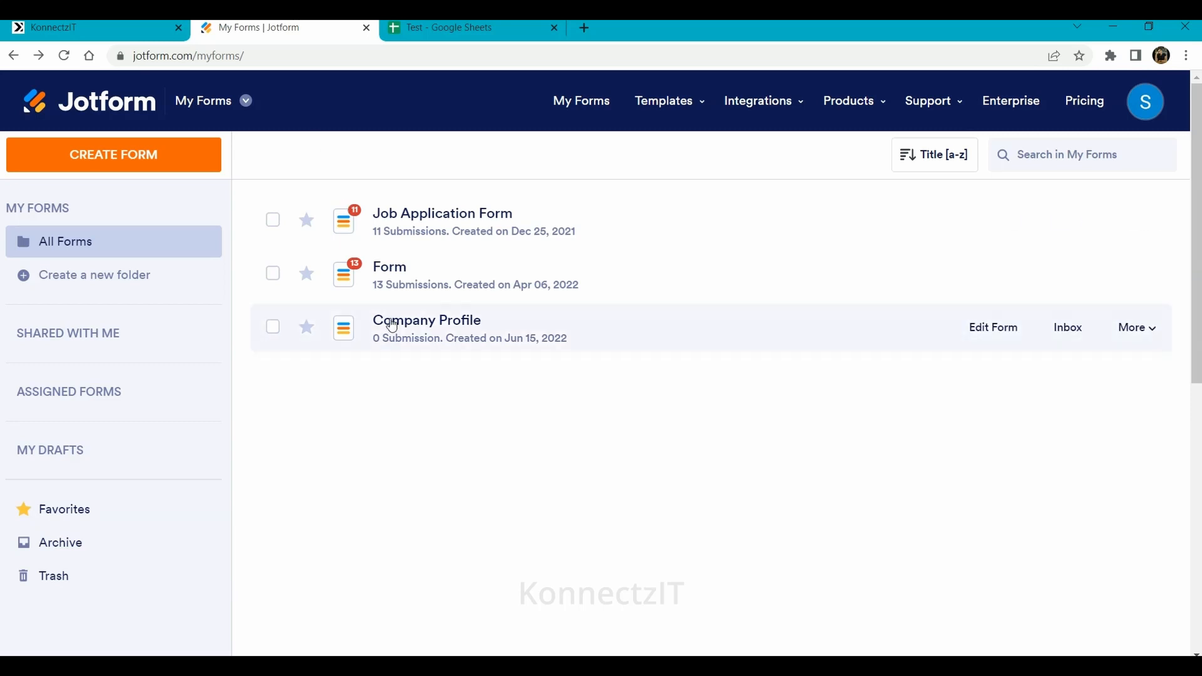
{"action": "left_click", "coordinate": [991, 330]}
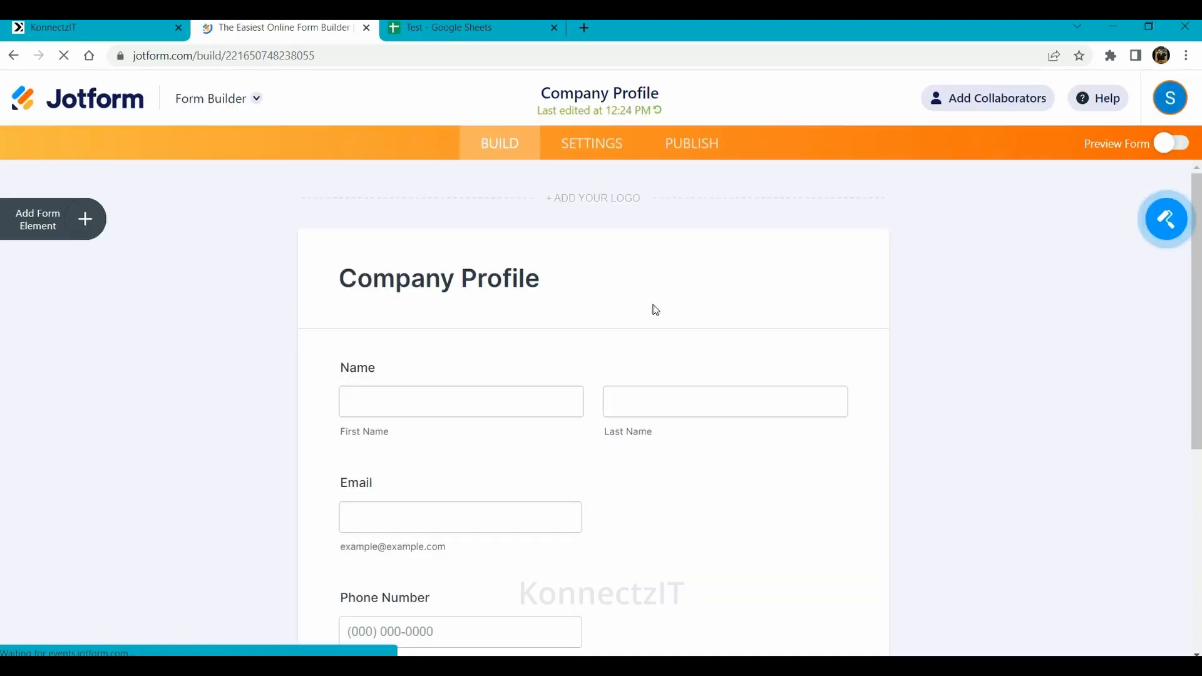
{"action": "scroll", "coordinate": [652, 309], "scroll_direction": "down", "scroll_amount": 5}
{"action": "scroll", "coordinate": [653, 307], "scroll_direction": "up", "scroll_amount": 2}
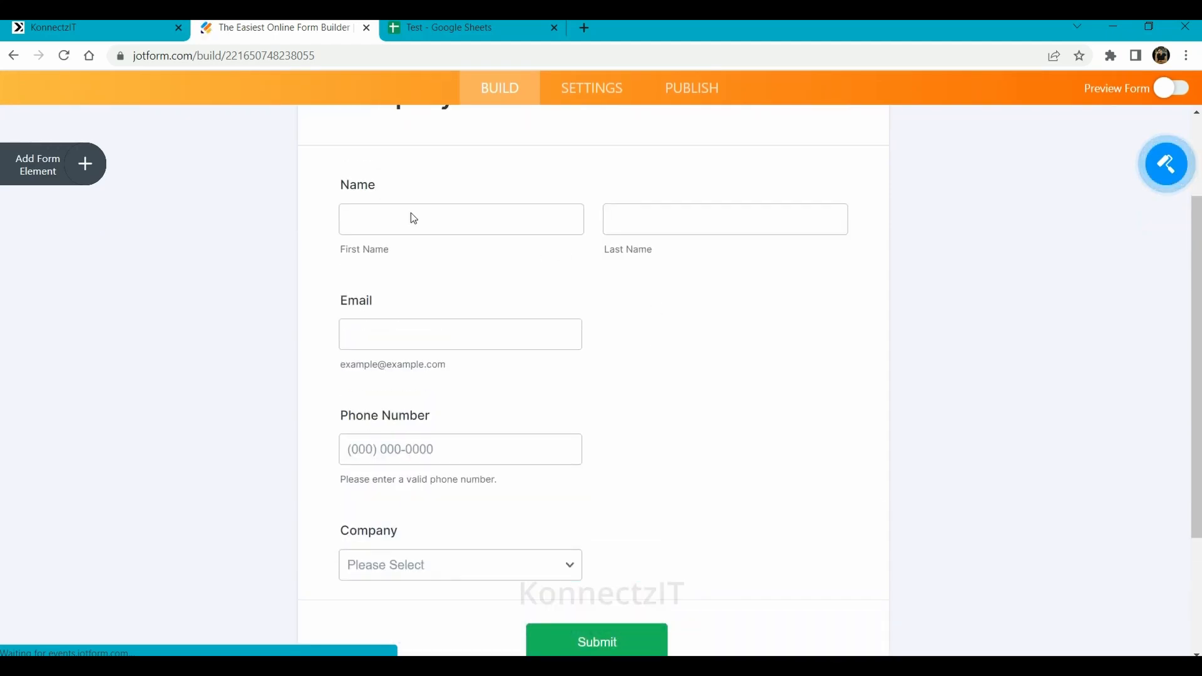
{"action": "scroll", "coordinate": [393, 413], "scroll_direction": "down", "scroll_amount": 3}
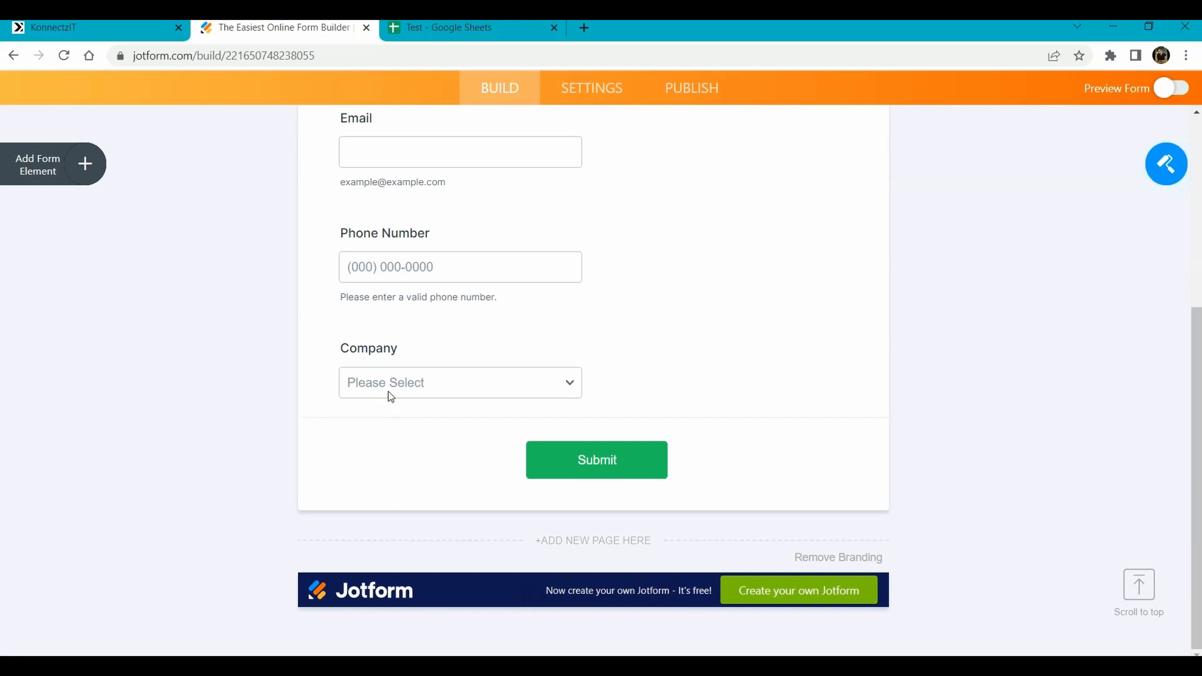
{"action": "left_click", "coordinate": [388, 392]}
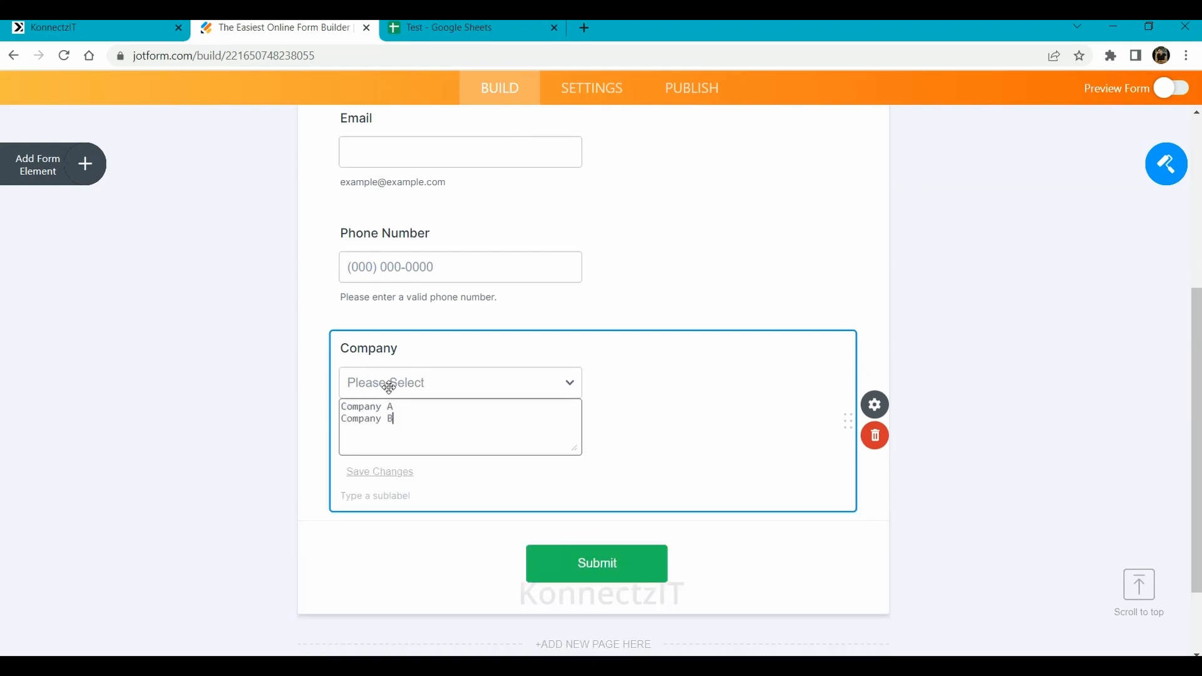
{"action": "left_click", "coordinate": [279, 355]}
{"action": "scroll", "coordinate": [280, 354], "scroll_direction": "up", "scroll_amount": 6}
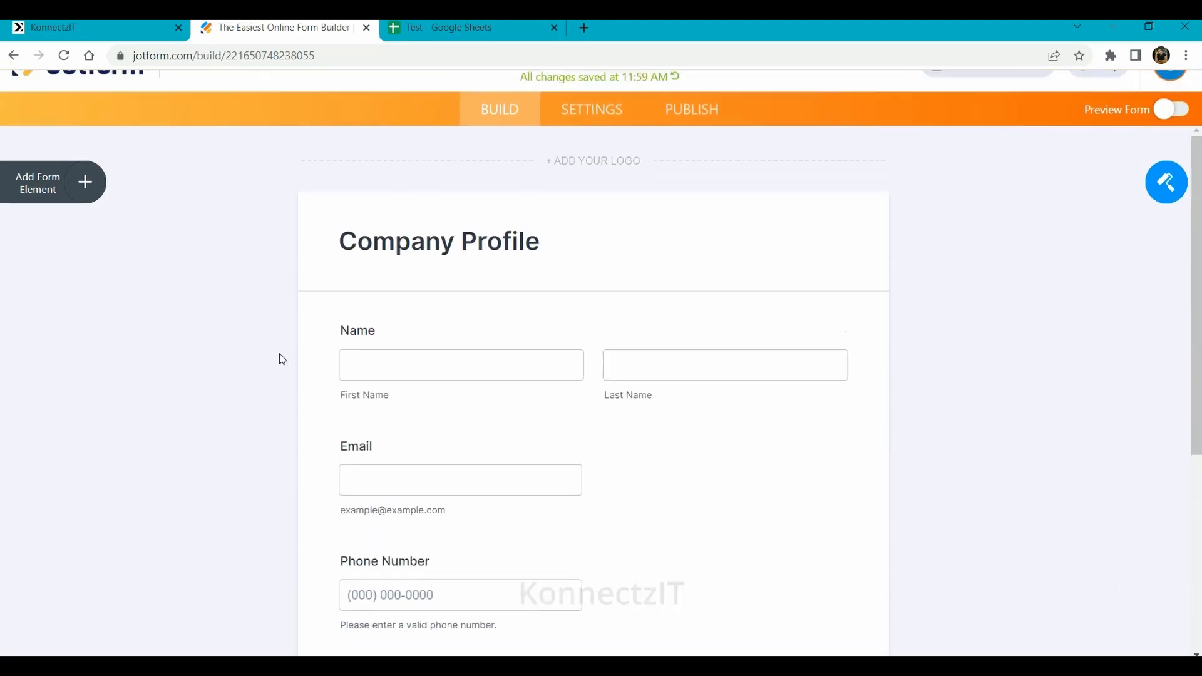
- Replace the form's webhook URL with the KonnectzIT one and open the published form in a new tab
{"action": "left_click", "coordinate": [602, 152]}
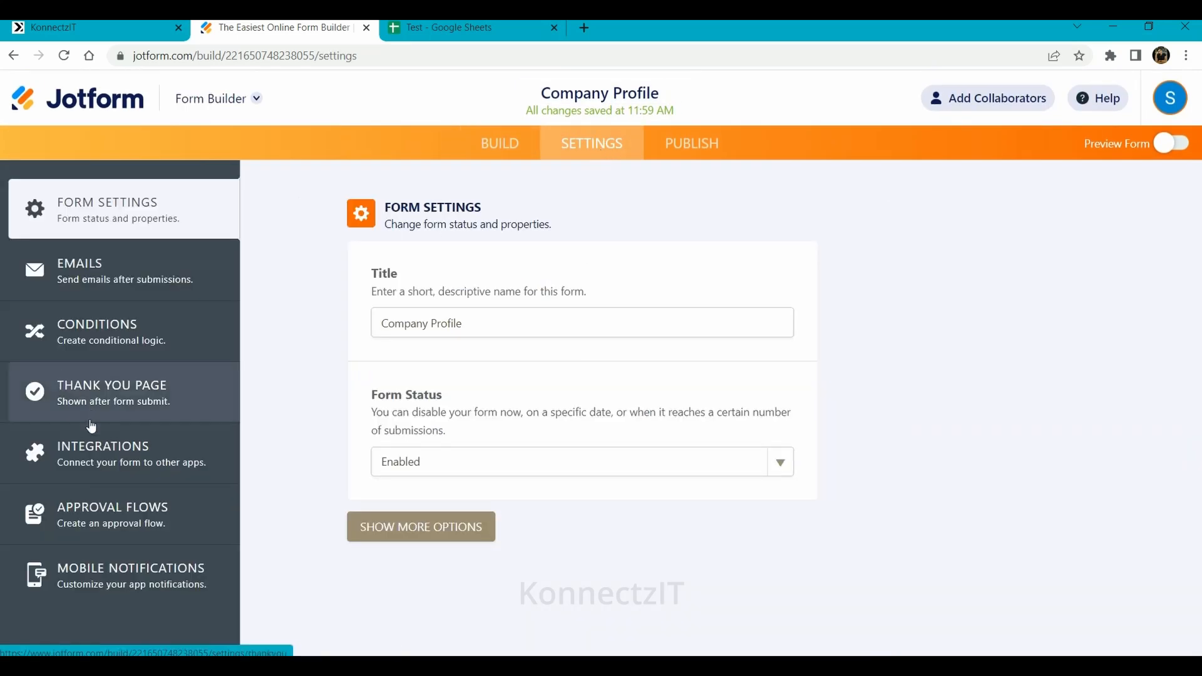
{"action": "left_click", "coordinate": [97, 458]}
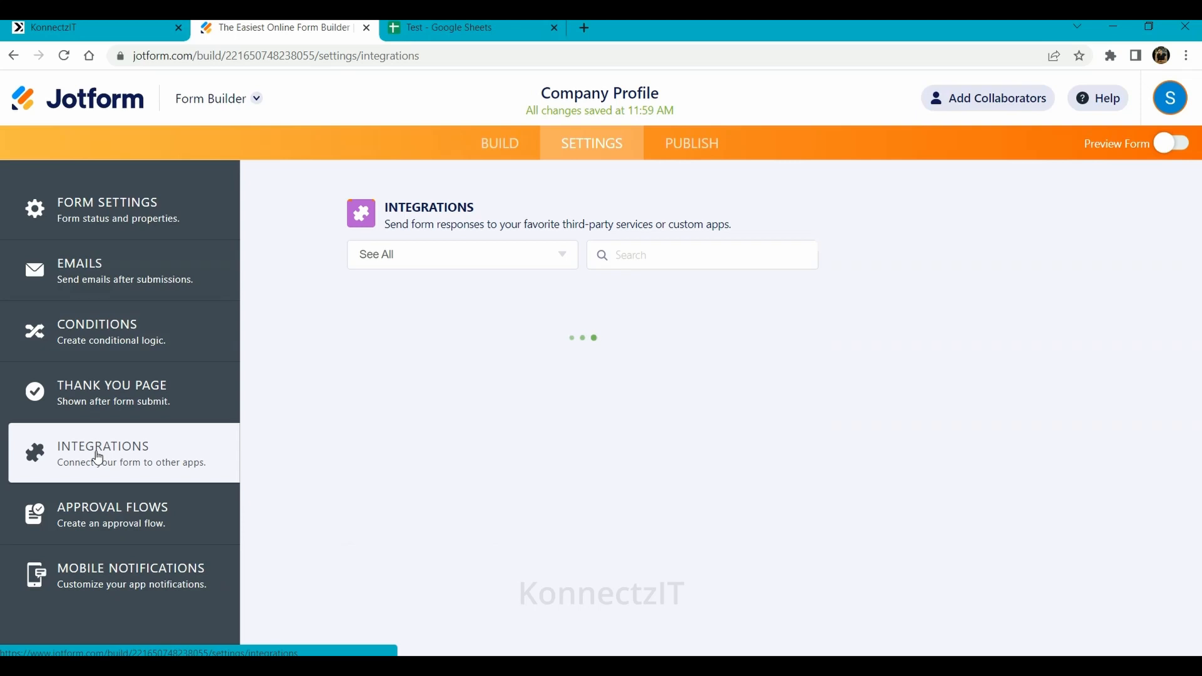
{"action": "left_click", "coordinate": [380, 363]}
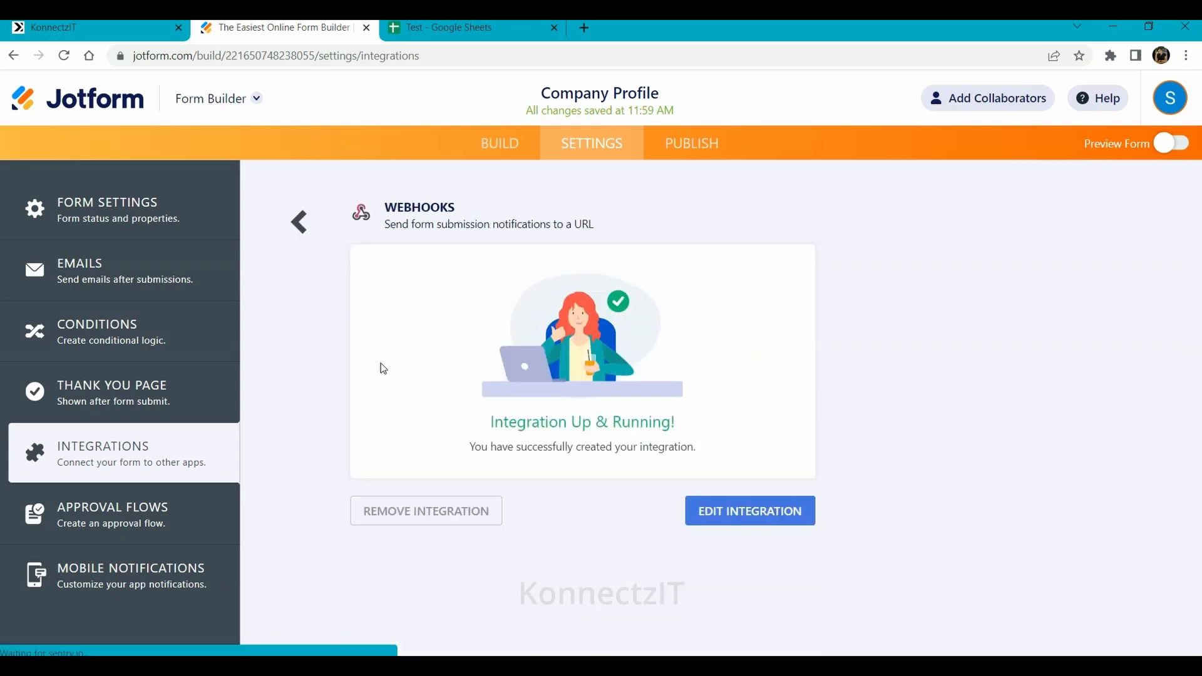
{"action": "left_click", "coordinate": [751, 523]}
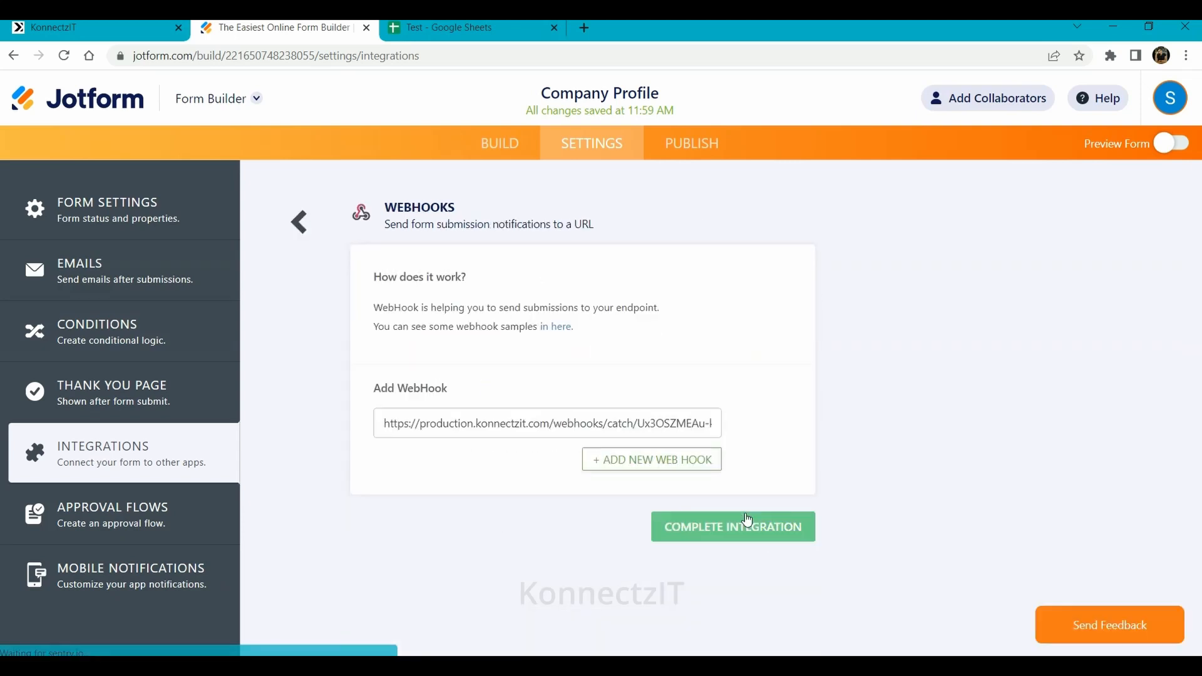
{"action": "triple_click", "coordinate": [475, 421]}
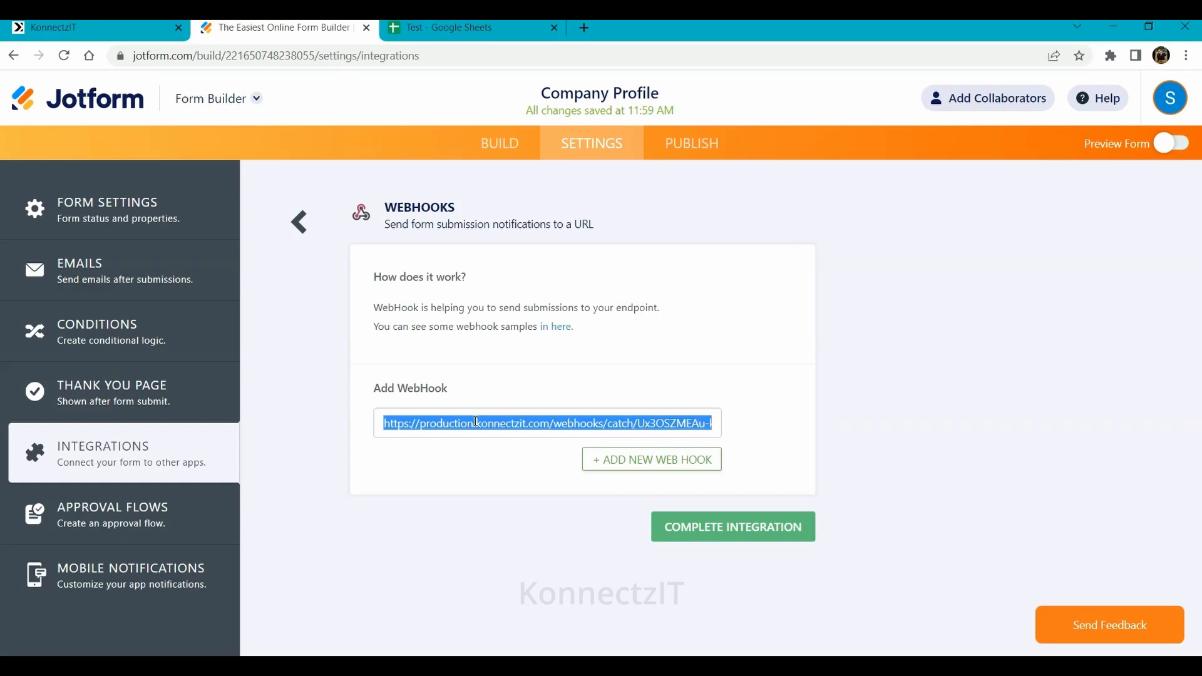
{"action": "key", "text": "ctrl+v"}
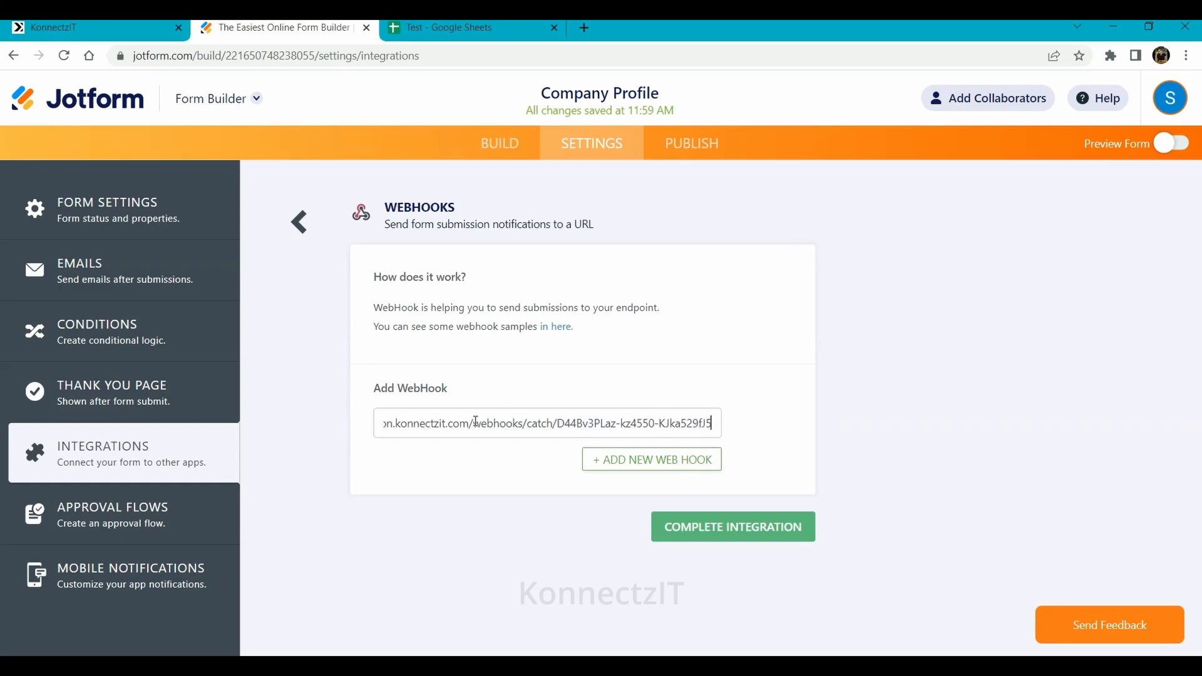
{"action": "left_click", "coordinate": [720, 534]}
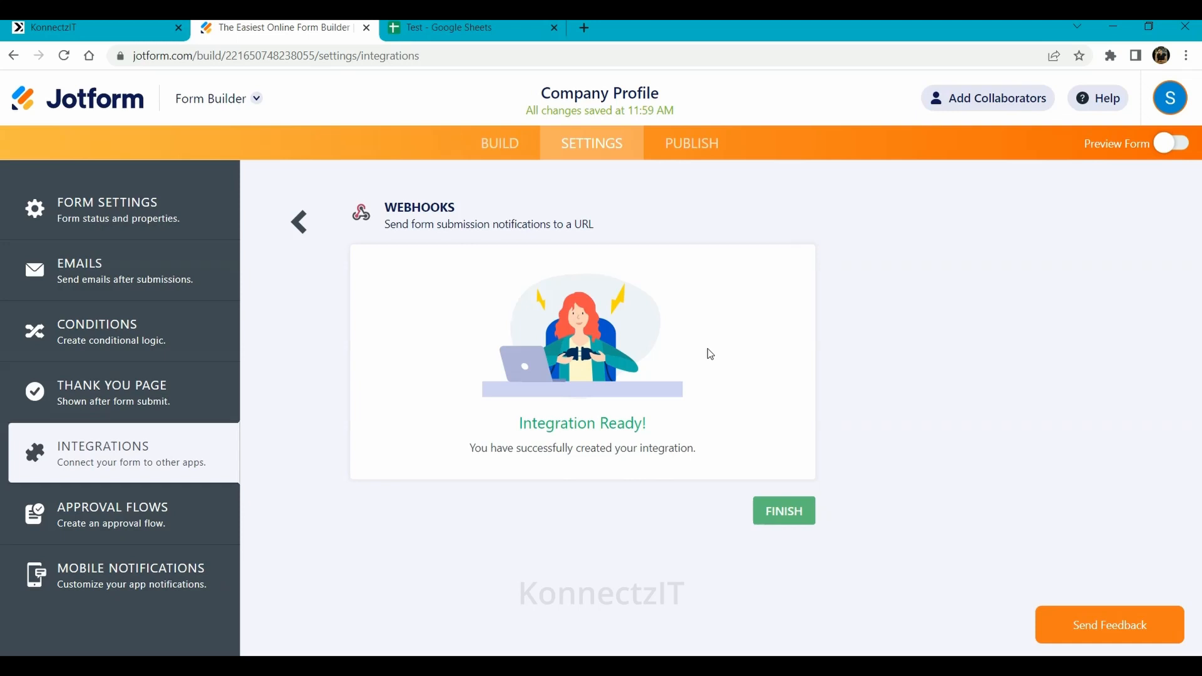
{"action": "left_click", "coordinate": [674, 144]}
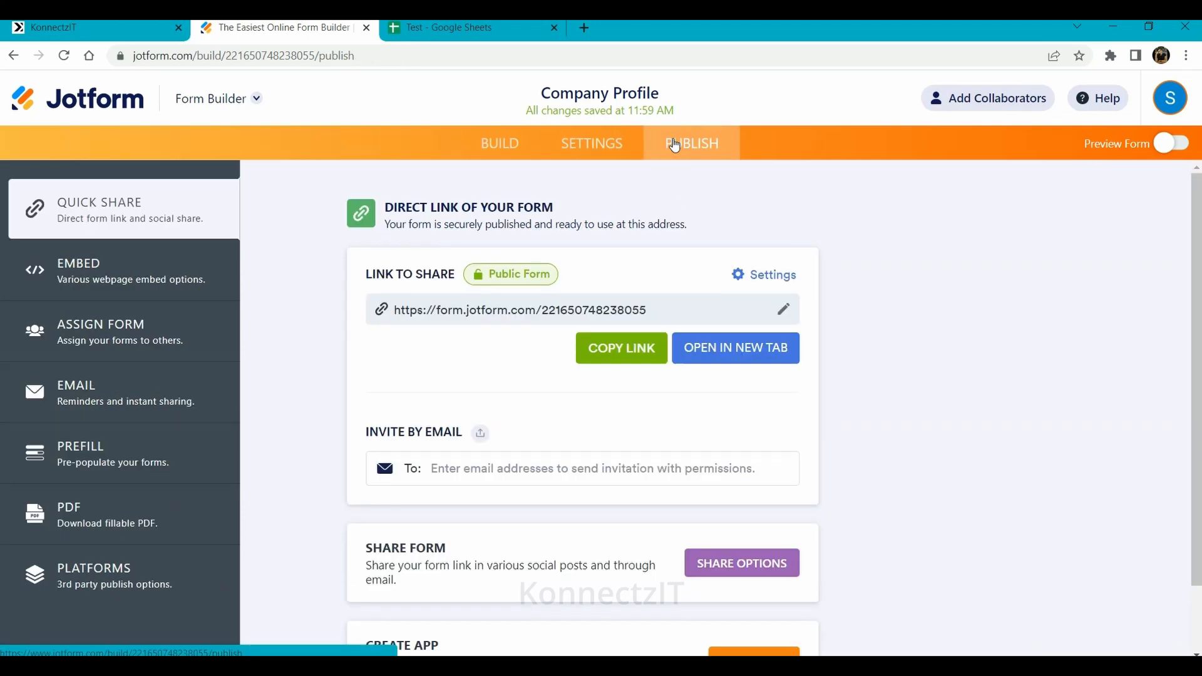
{"action": "left_click", "coordinate": [735, 350]}
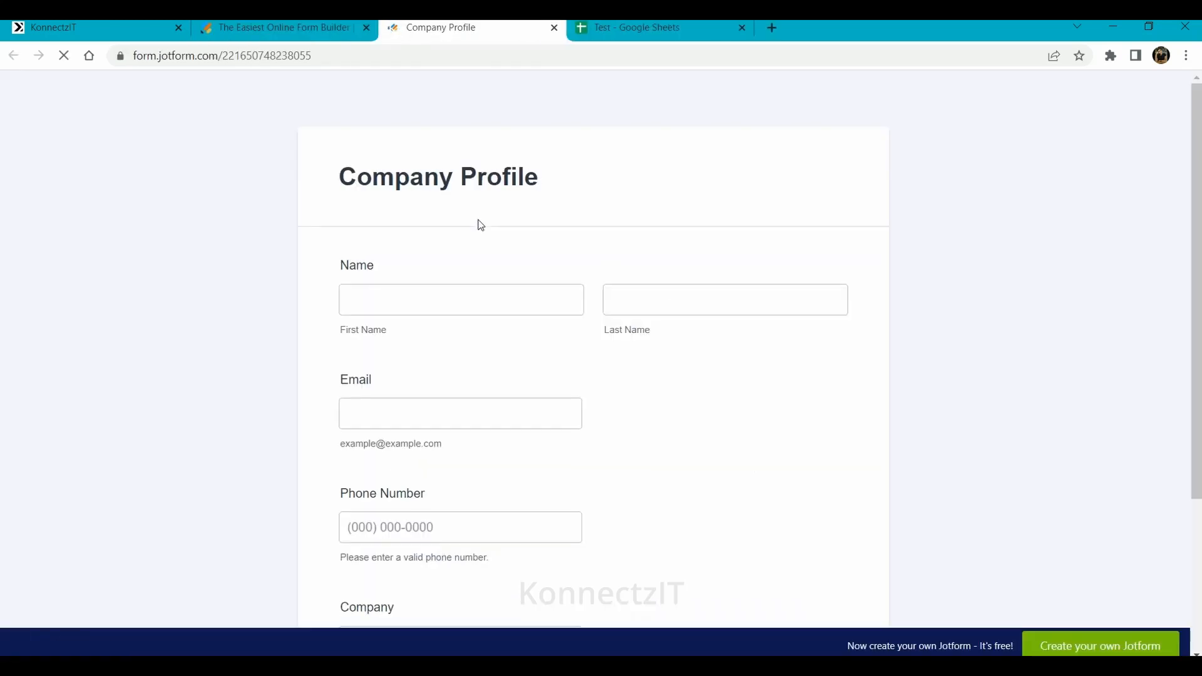
- Set the KonnectzIT JotForm trigger listening to capture the webhook response
{"action": "scroll", "coordinate": [481, 225], "scroll_direction": "down", "scroll_amount": 3}
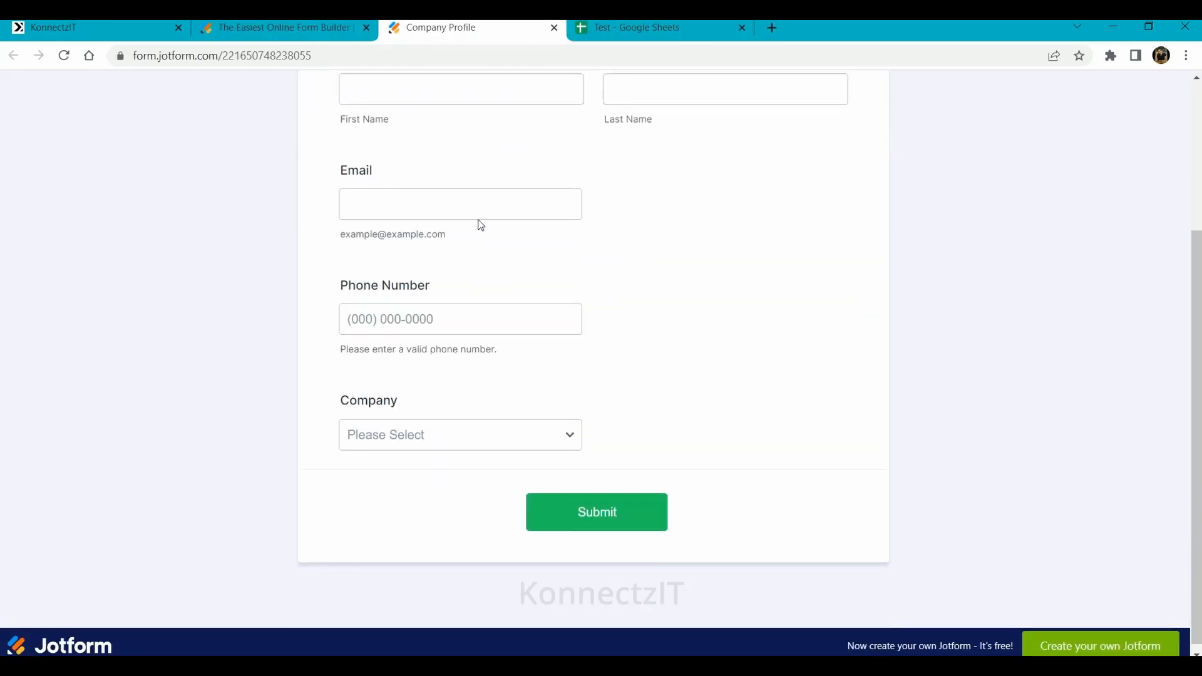
{"action": "scroll", "coordinate": [481, 226], "scroll_direction": "up", "scroll_amount": 2}
{"action": "scroll", "coordinate": [481, 226], "scroll_direction": "down", "scroll_amount": 1}
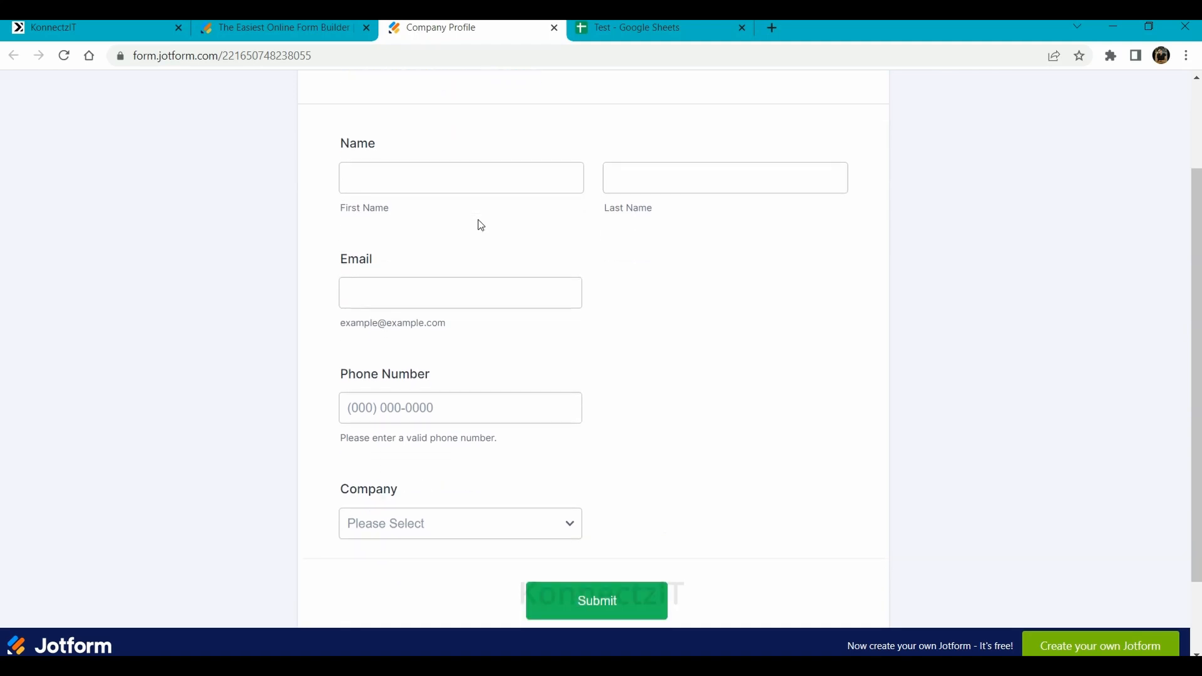
{"action": "left_click", "coordinate": [107, 26]}
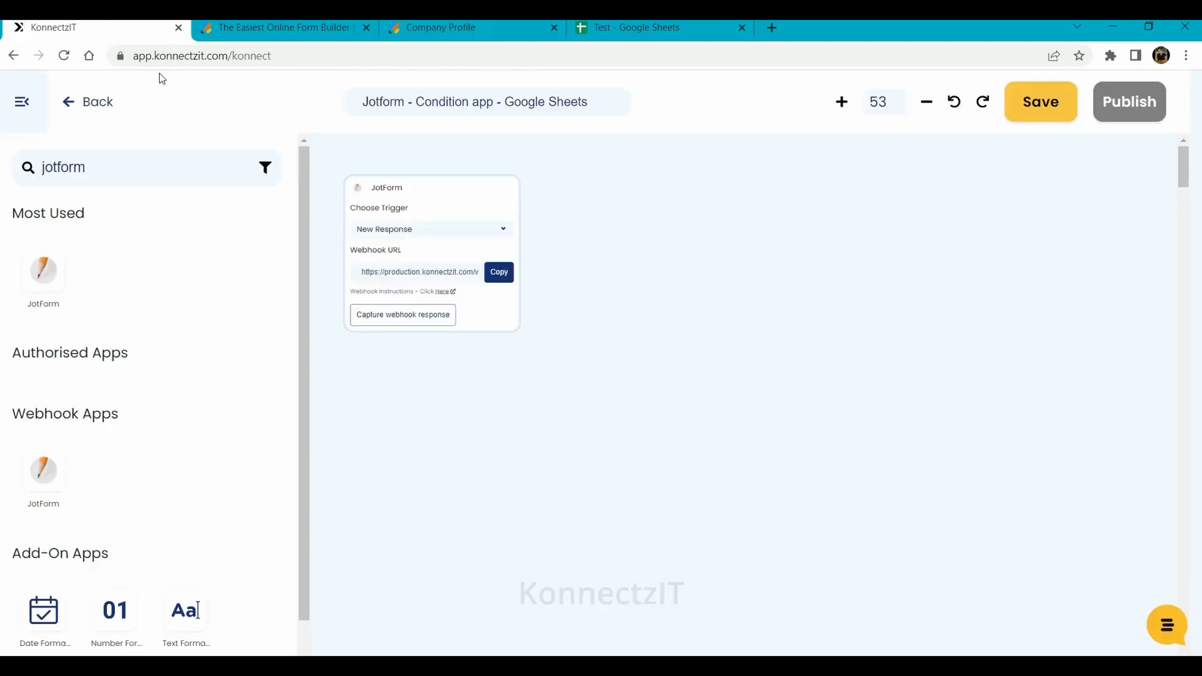
{"action": "left_click", "coordinate": [378, 317]}
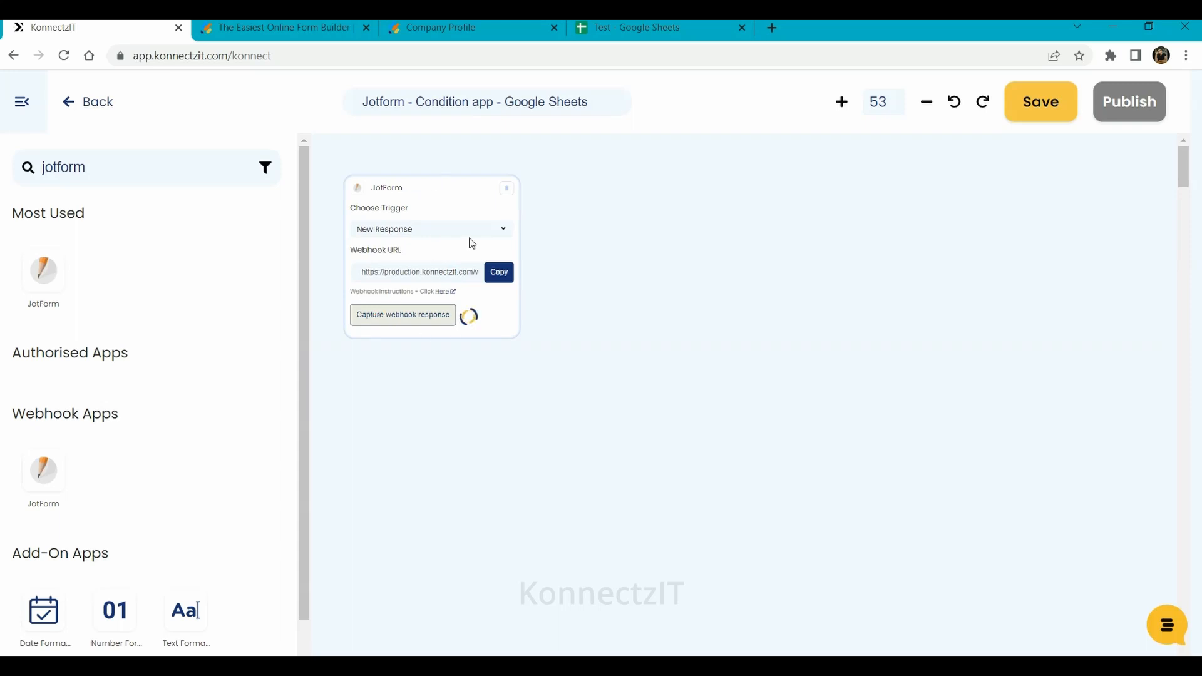
- Fill the live form's first name, last name, e-mail and phone fields from saved suggestions
{"action": "left_click", "coordinate": [479, 22]}
{"action": "left_click", "coordinate": [435, 166]}
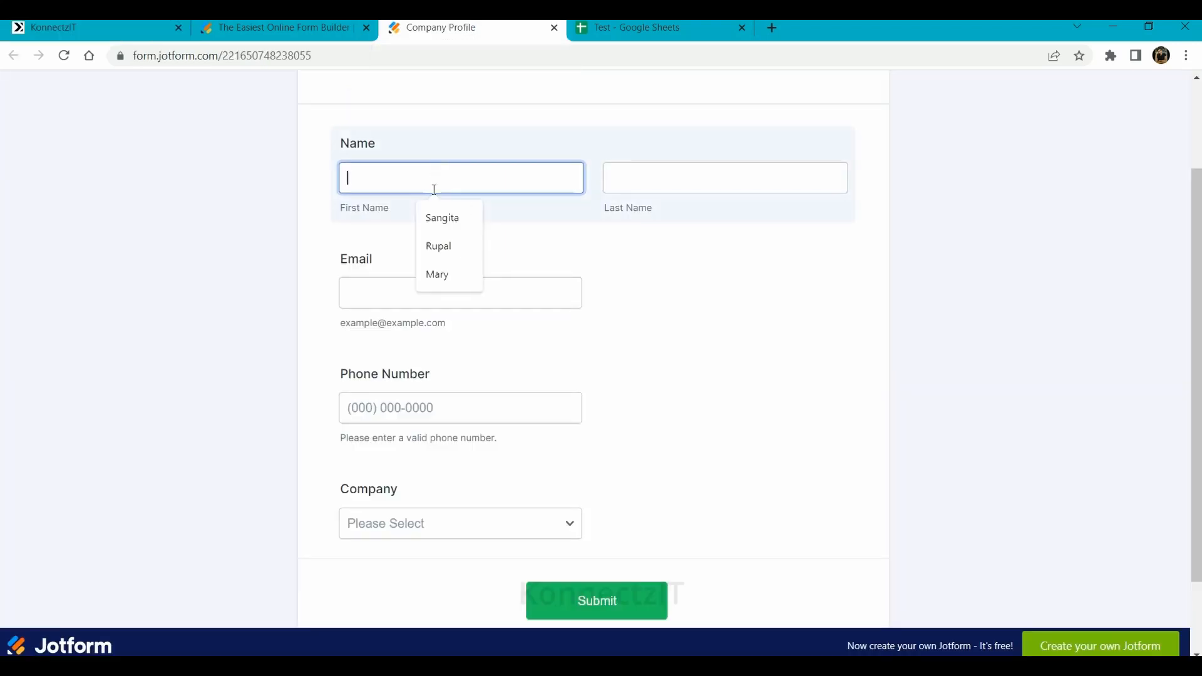
{"action": "left_click", "coordinate": [444, 217]}
{"action": "left_click", "coordinate": [665, 180]}
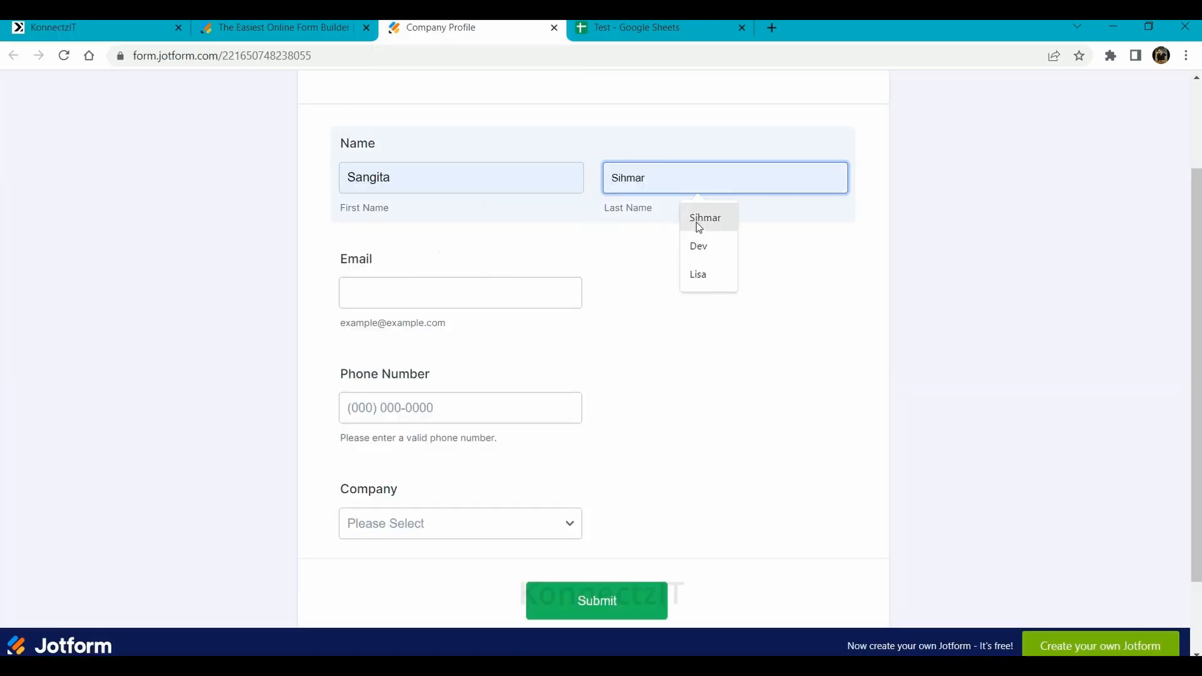
{"action": "left_click", "coordinate": [697, 223]}
{"action": "left_click", "coordinate": [413, 298]}
{"action": "left_click", "coordinate": [466, 332]}
{"action": "left_click", "coordinate": [393, 404]}
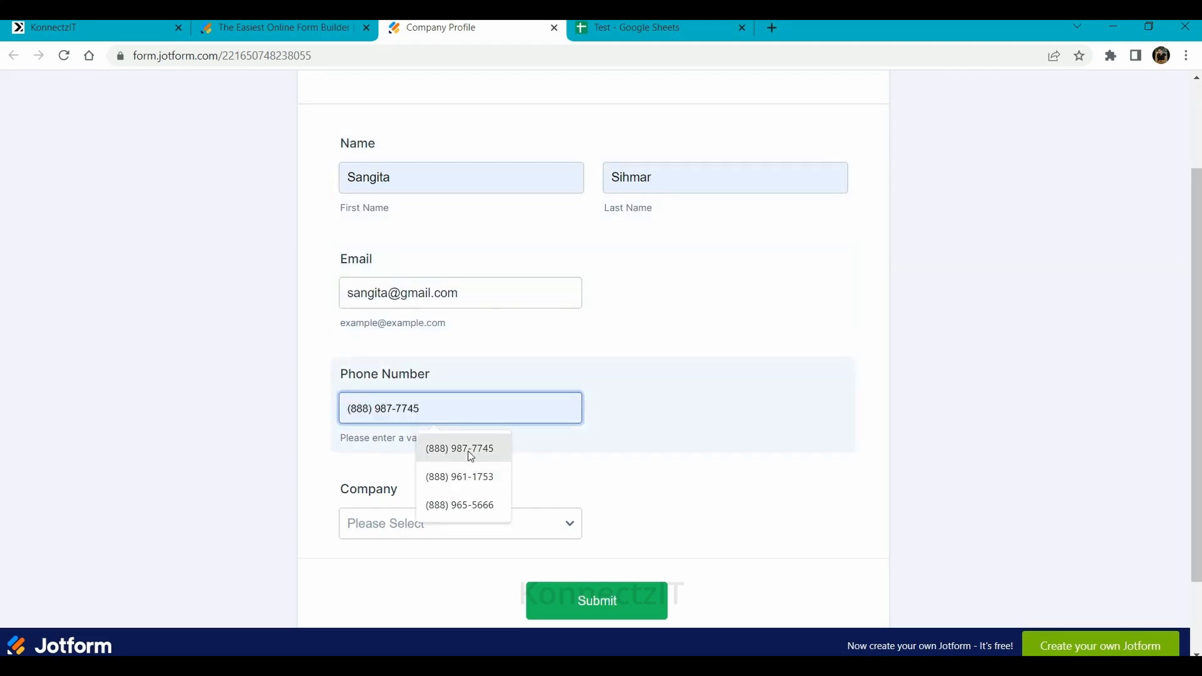
{"action": "left_click", "coordinate": [469, 451]}
- Choose Company A, submit the form, and return to the KonnectzIT editor
{"action": "left_click", "coordinate": [424, 535]}
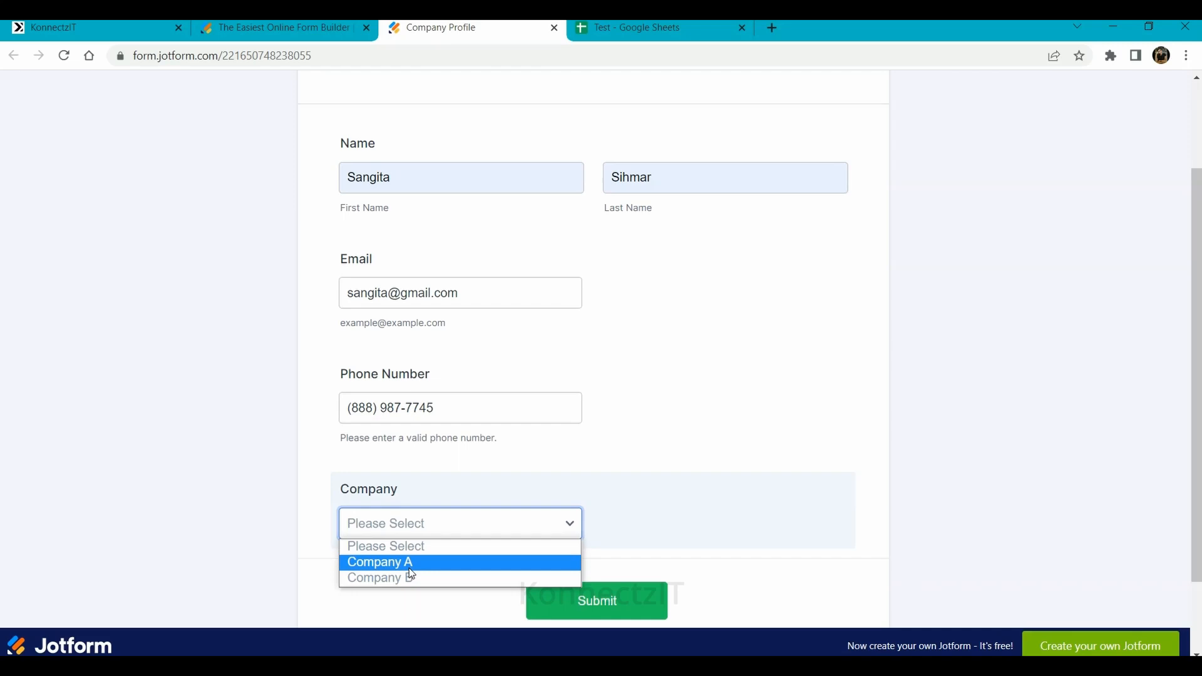
{"action": "left_click", "coordinate": [373, 563]}
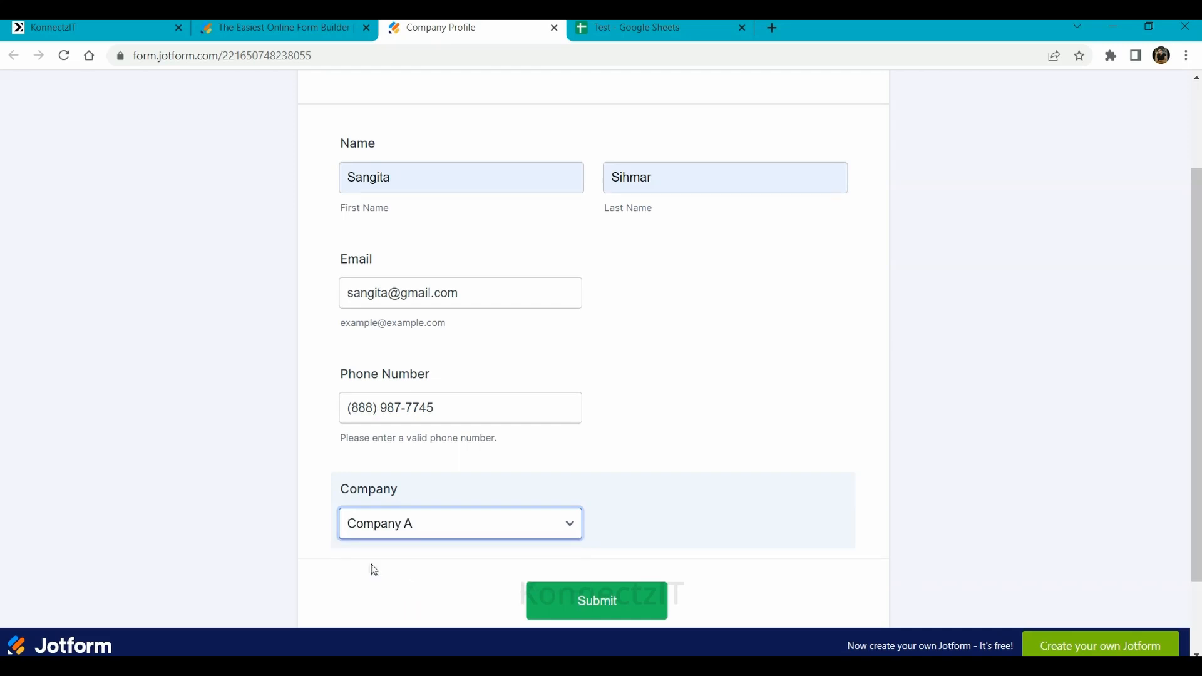
{"action": "left_click", "coordinate": [586, 596]}
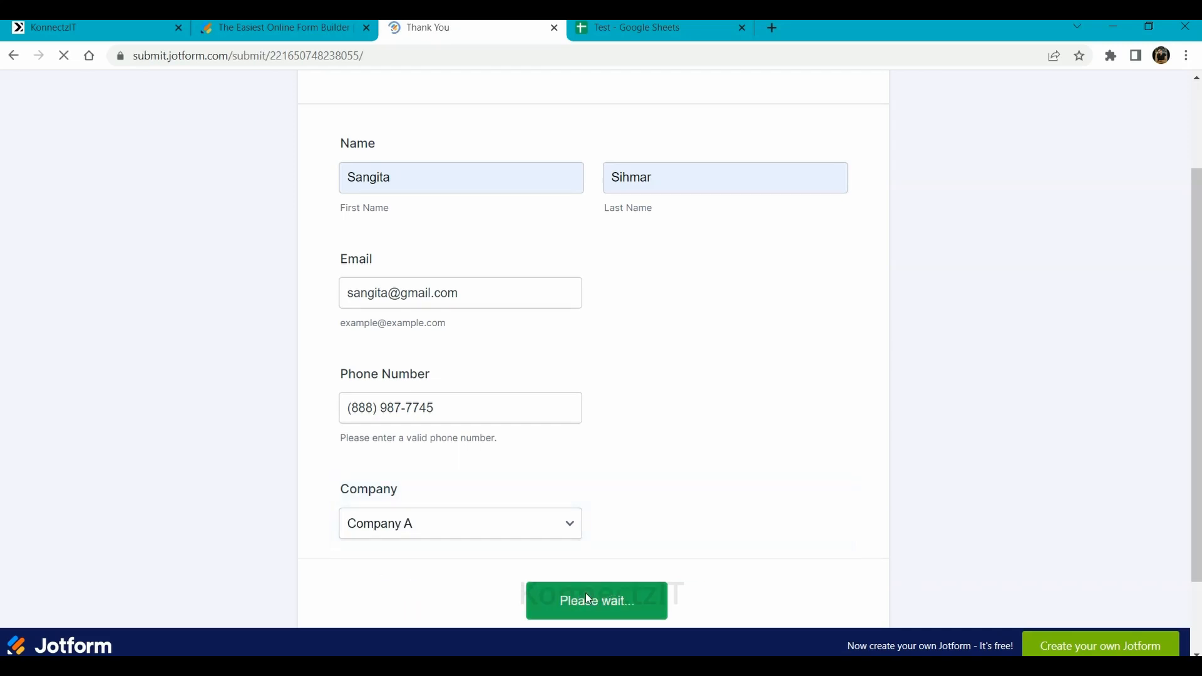
{"action": "left_click", "coordinate": [554, 28]}
{"action": "left_click", "coordinate": [94, 27]}
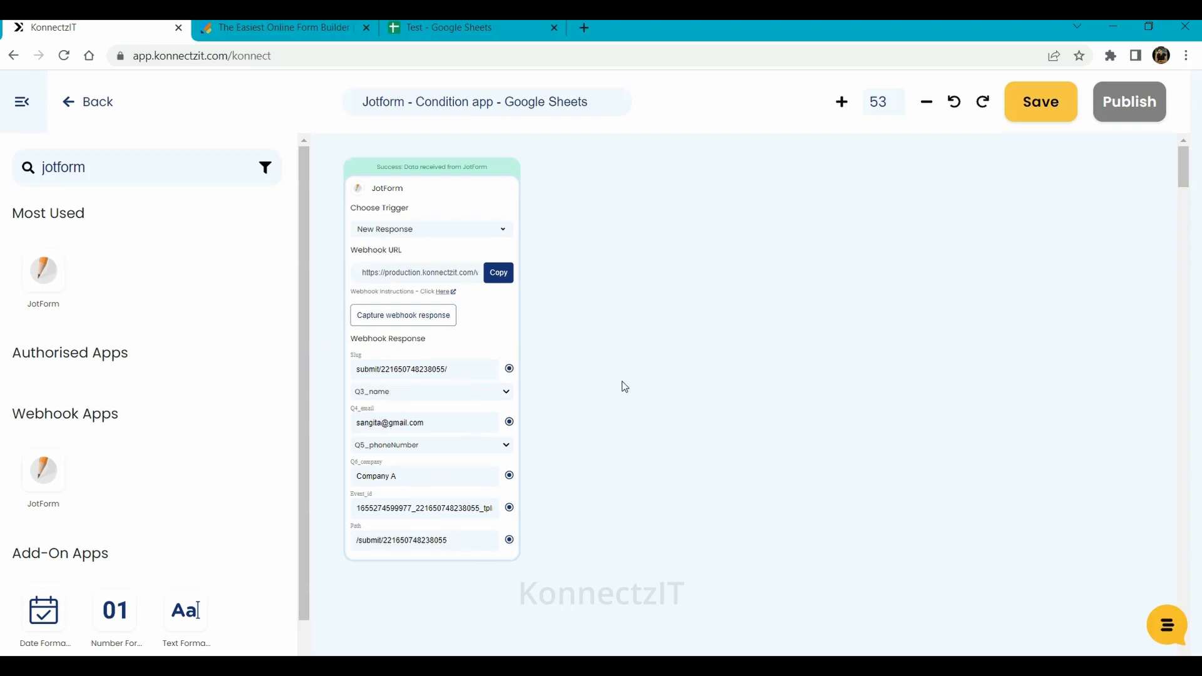
- Expand Q3_name and Q5_phoneNumber in the captured JotForm response and reposition the canvas
{"action": "scroll", "coordinate": [622, 341], "scroll_direction": "down", "scroll_amount": 1}
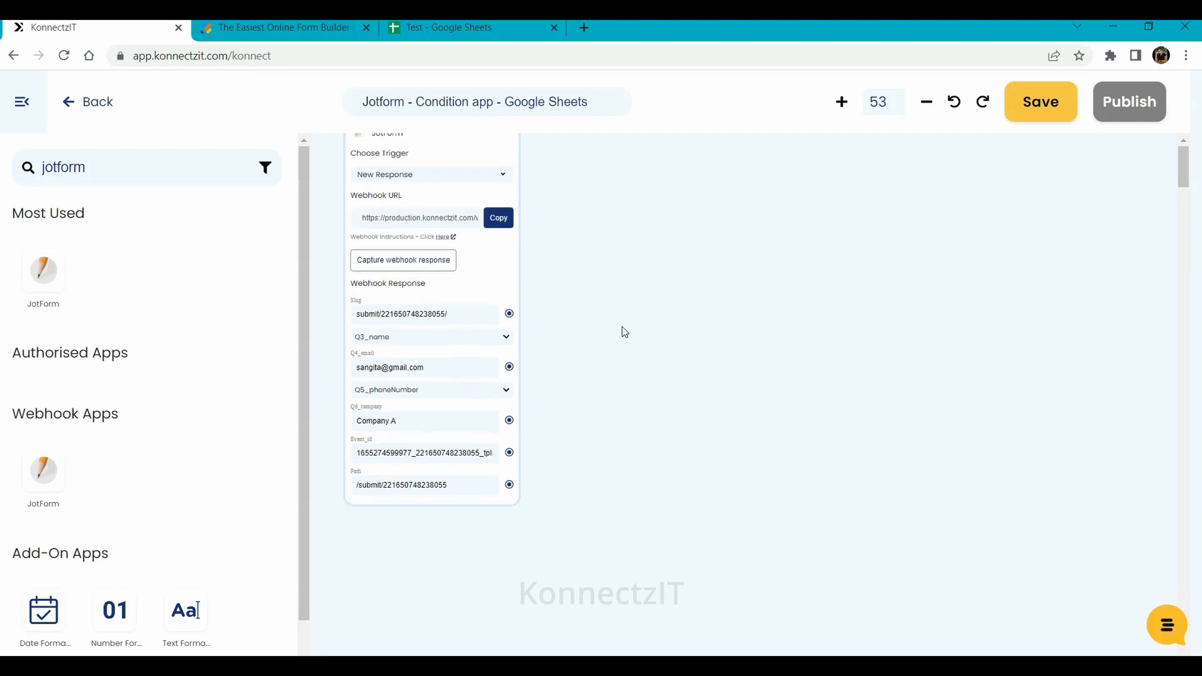
{"action": "left_click", "coordinate": [507, 338]}
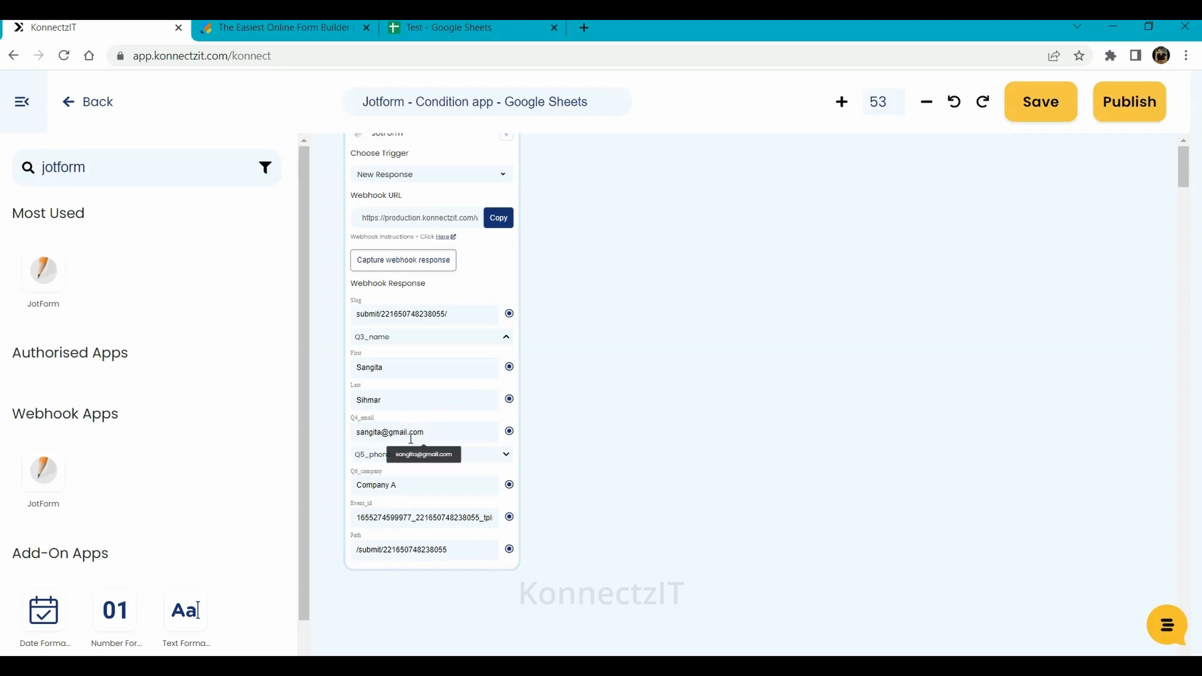
{"action": "left_click", "coordinate": [505, 458]}
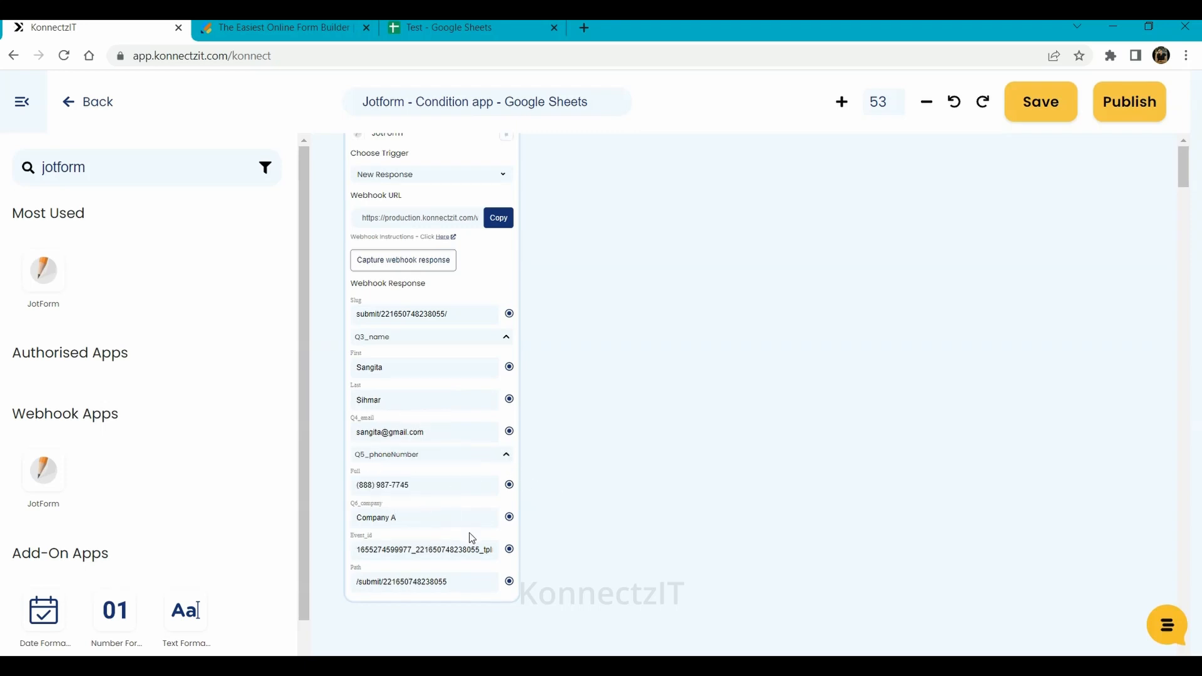
{"action": "scroll", "coordinate": [472, 538], "scroll_direction": "up", "scroll_amount": 3}
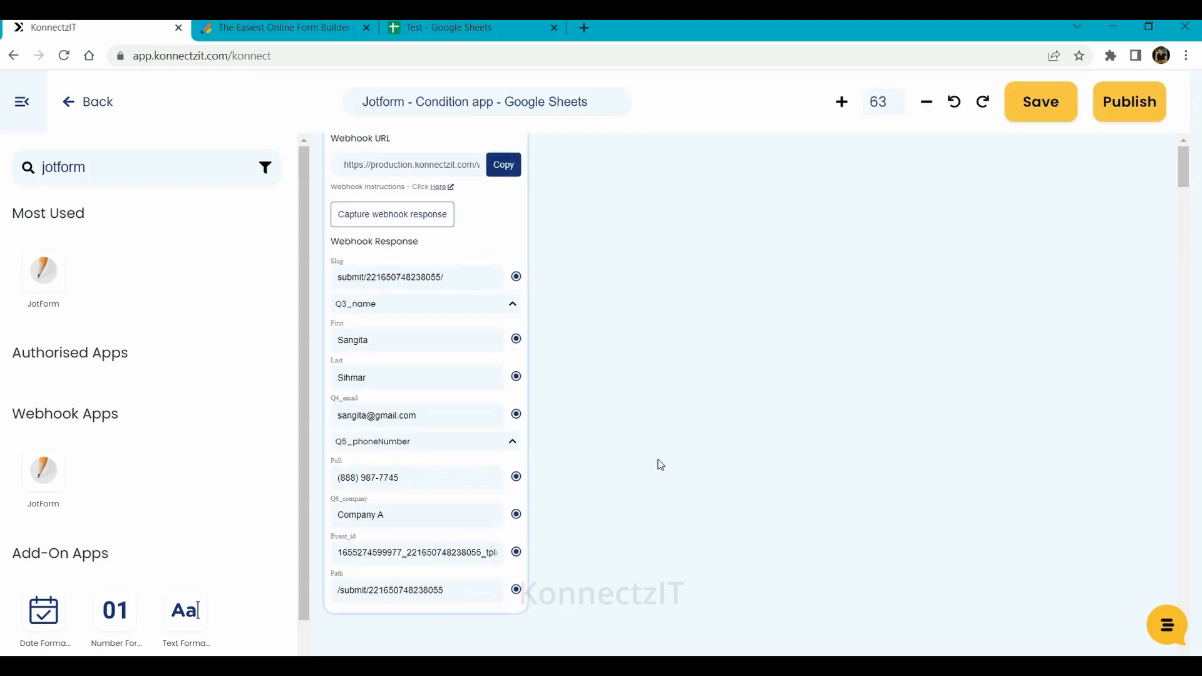
{"action": "left_click_drag", "start_coordinate": [637, 450], "coordinate": [647, 186]}
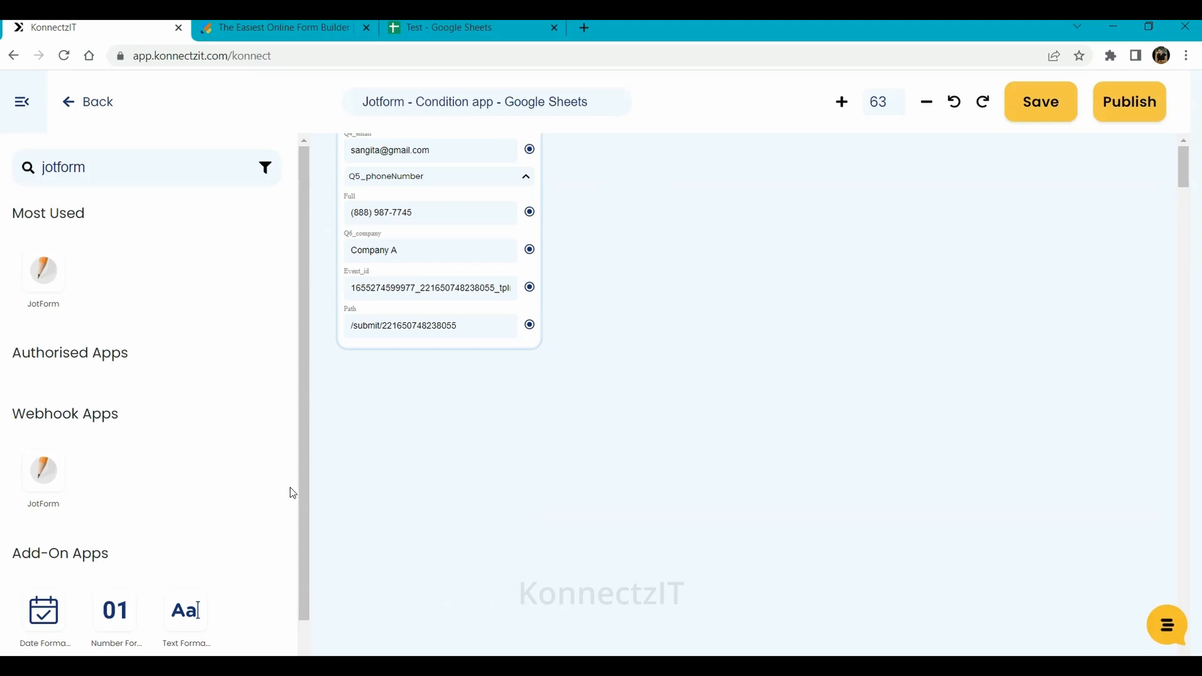
{"action": "left_click_drag", "start_coordinate": [305, 496], "coordinate": [308, 617]}
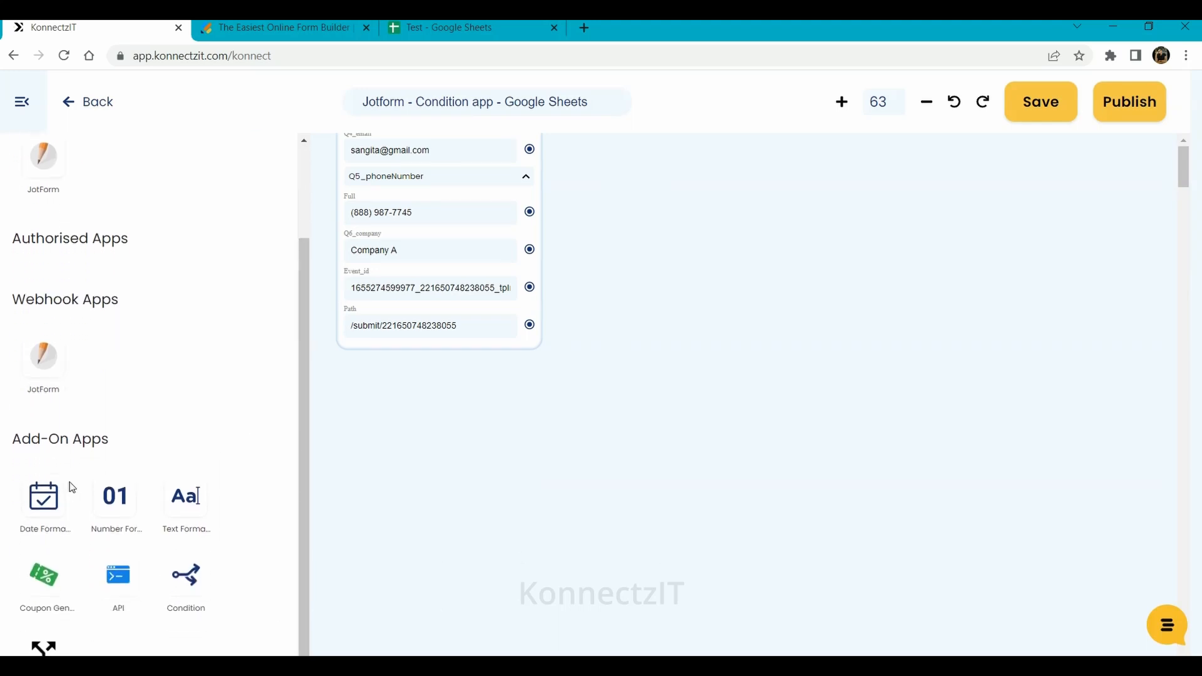
- Add a Condition node beside the JotForm trigger and feed it the company value
{"action": "left_click_drag", "start_coordinate": [186, 575], "coordinate": [614, 191]}
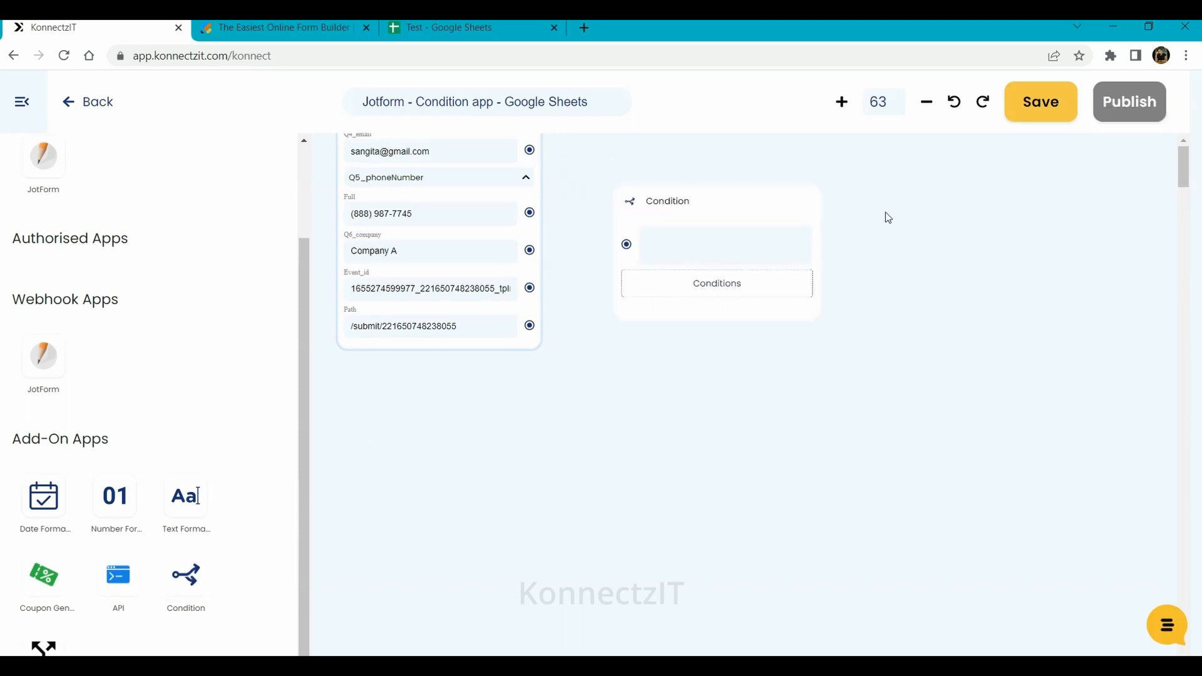
{"action": "left_click_drag", "start_coordinate": [892, 524], "coordinate": [855, 525]}
{"action": "left_click_drag", "start_coordinate": [680, 476], "coordinate": [668, 169]}
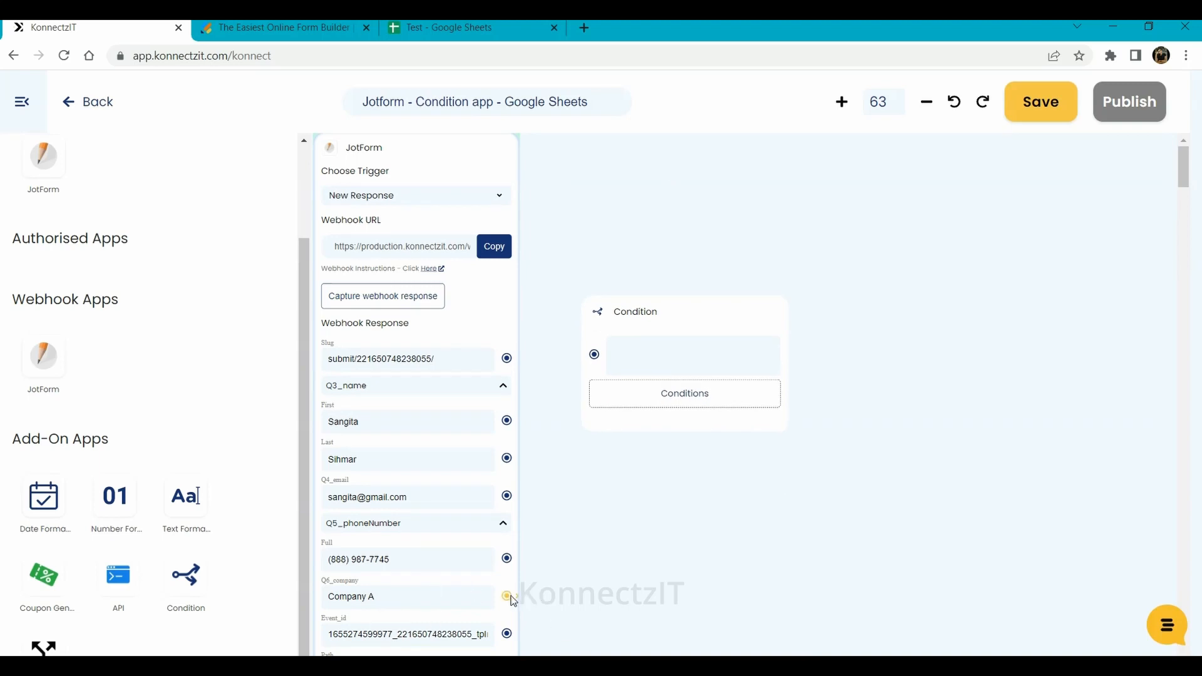
{"action": "left_click_drag", "start_coordinate": [507, 597], "coordinate": [594, 355]}
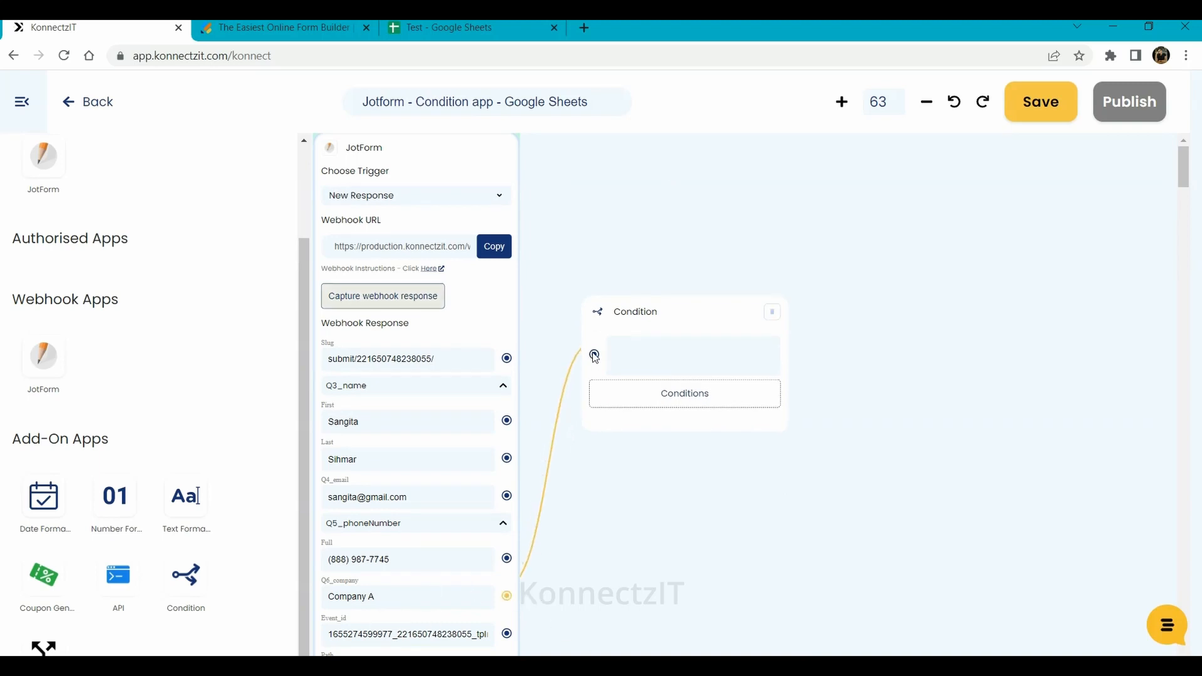
- Set the condition rule to Q6_company equal to Company A and save it
{"action": "left_click", "coordinate": [709, 402]}
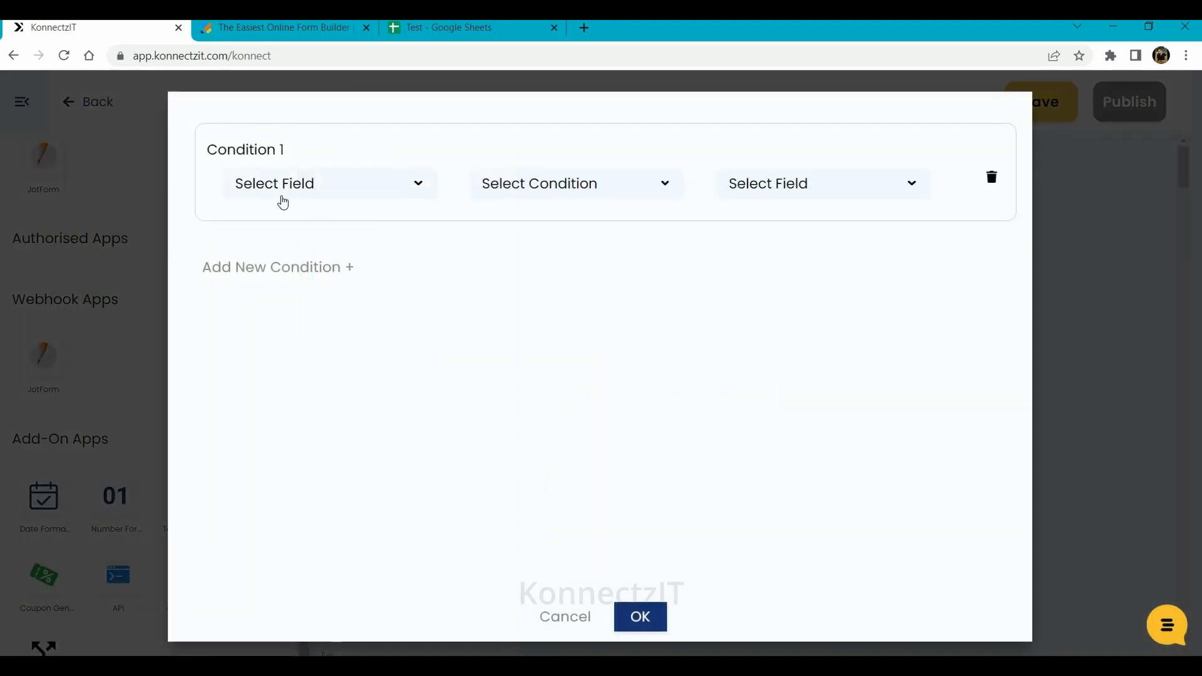
{"action": "left_click", "coordinate": [282, 198]}
{"action": "left_click", "coordinate": [289, 250]}
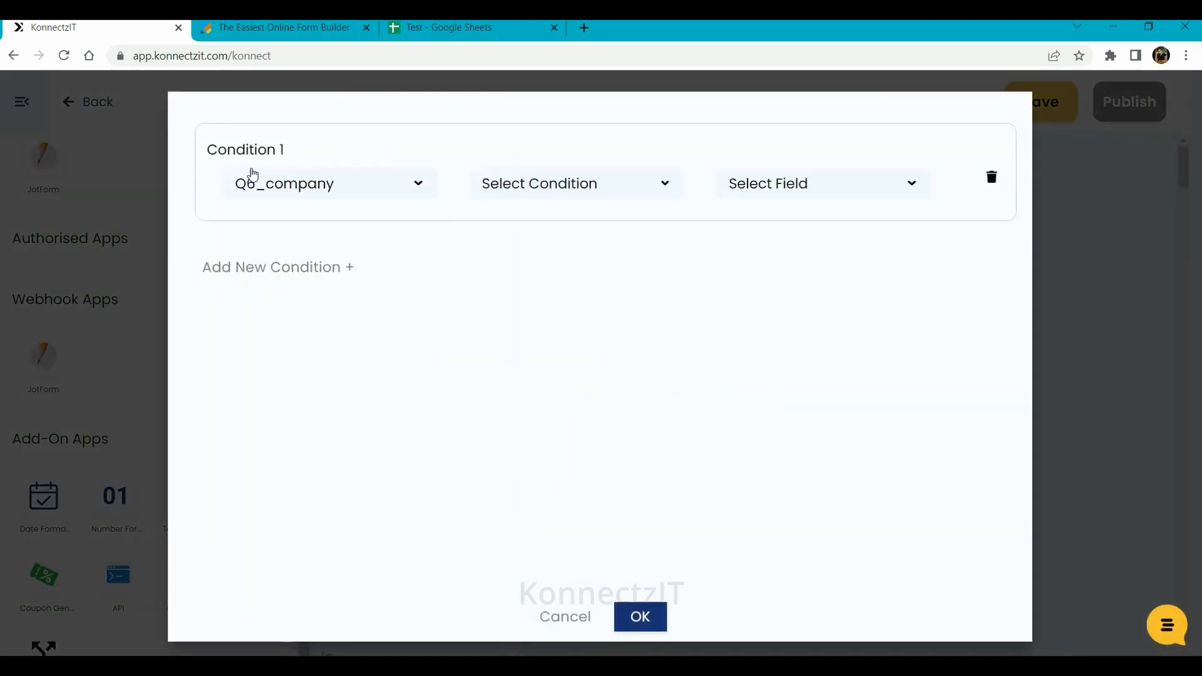
{"action": "left_click", "coordinate": [545, 195]}
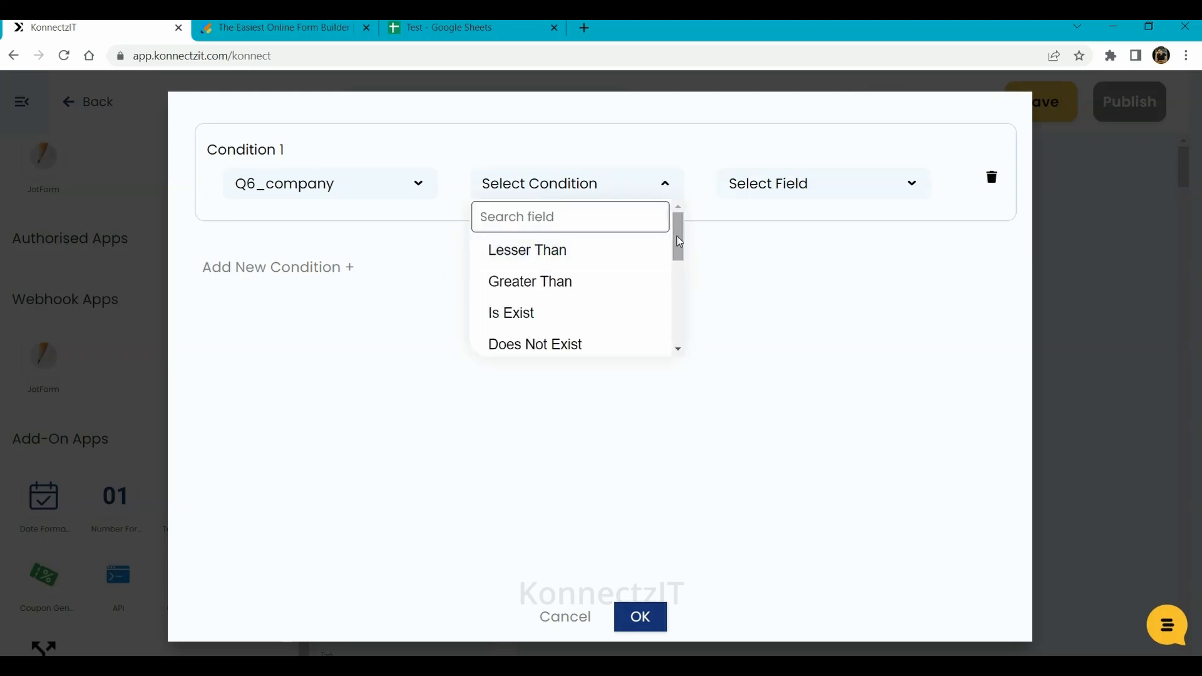
{"action": "left_click_drag", "start_coordinate": [682, 231], "coordinate": [682, 257]}
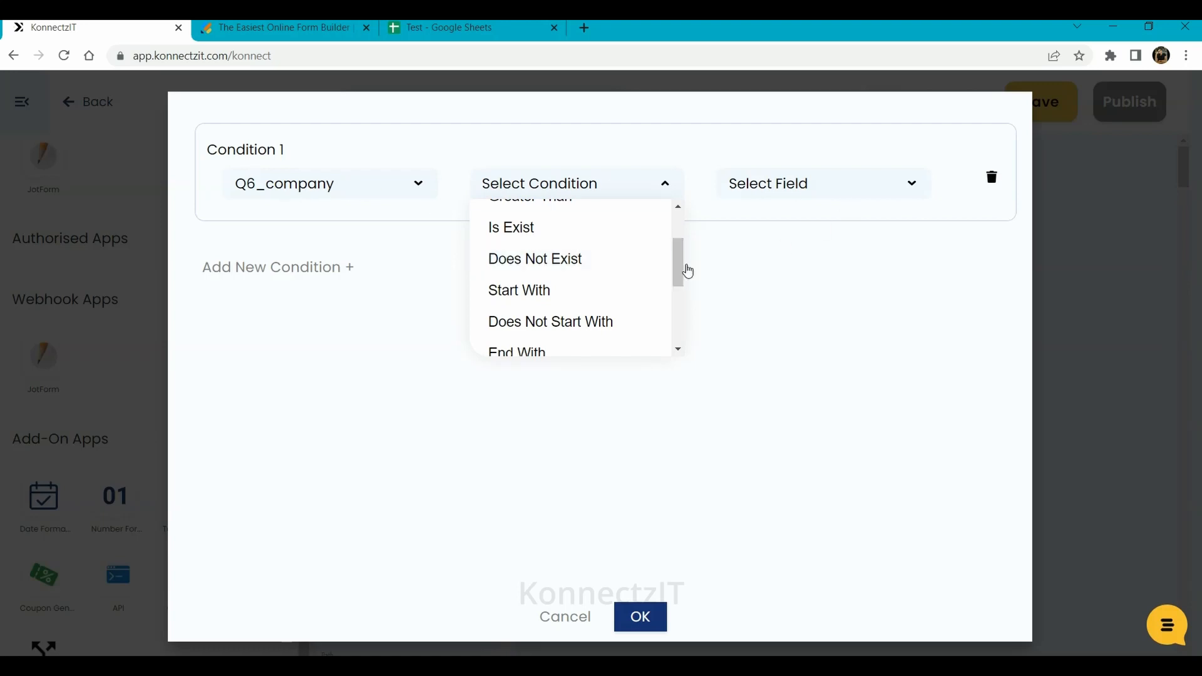
{"action": "left_click_drag", "start_coordinate": [680, 265], "coordinate": [684, 323]}
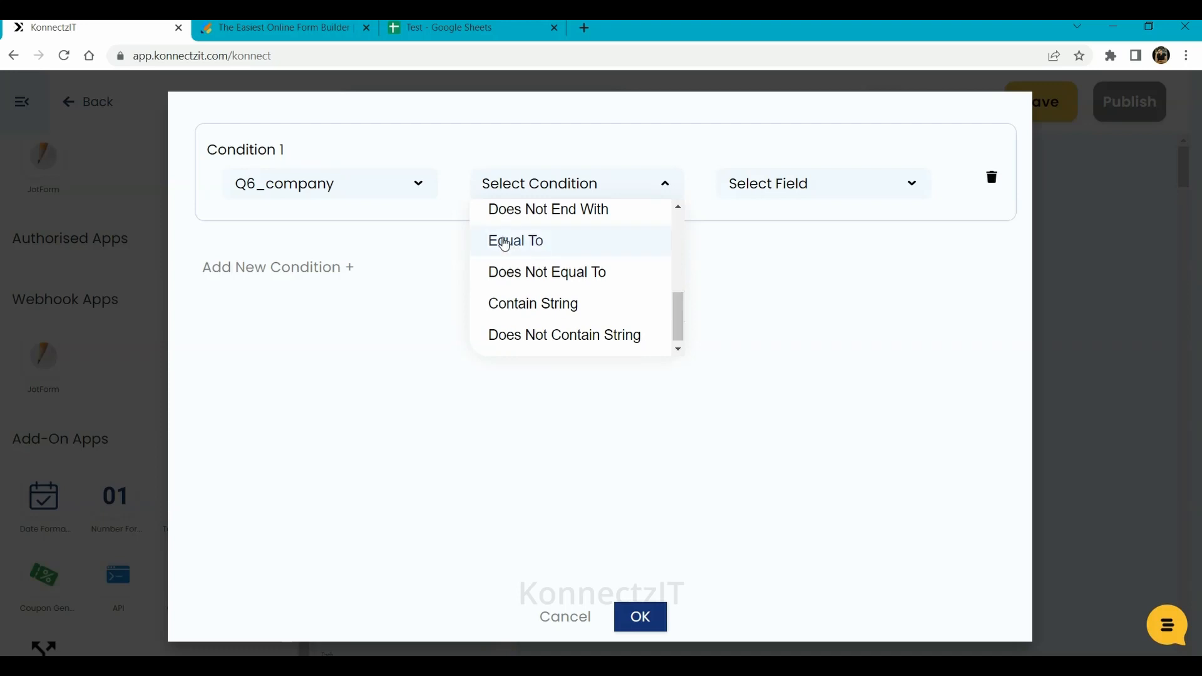
{"action": "left_click", "coordinate": [570, 241]}
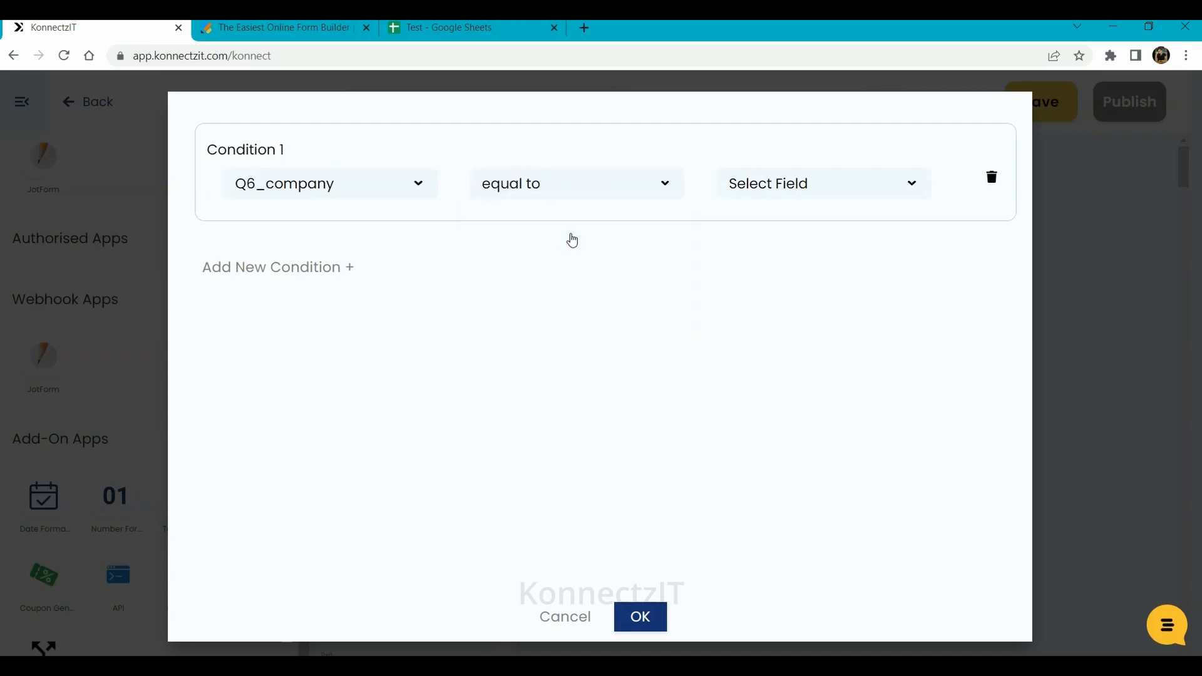
{"action": "left_click", "coordinate": [785, 183]}
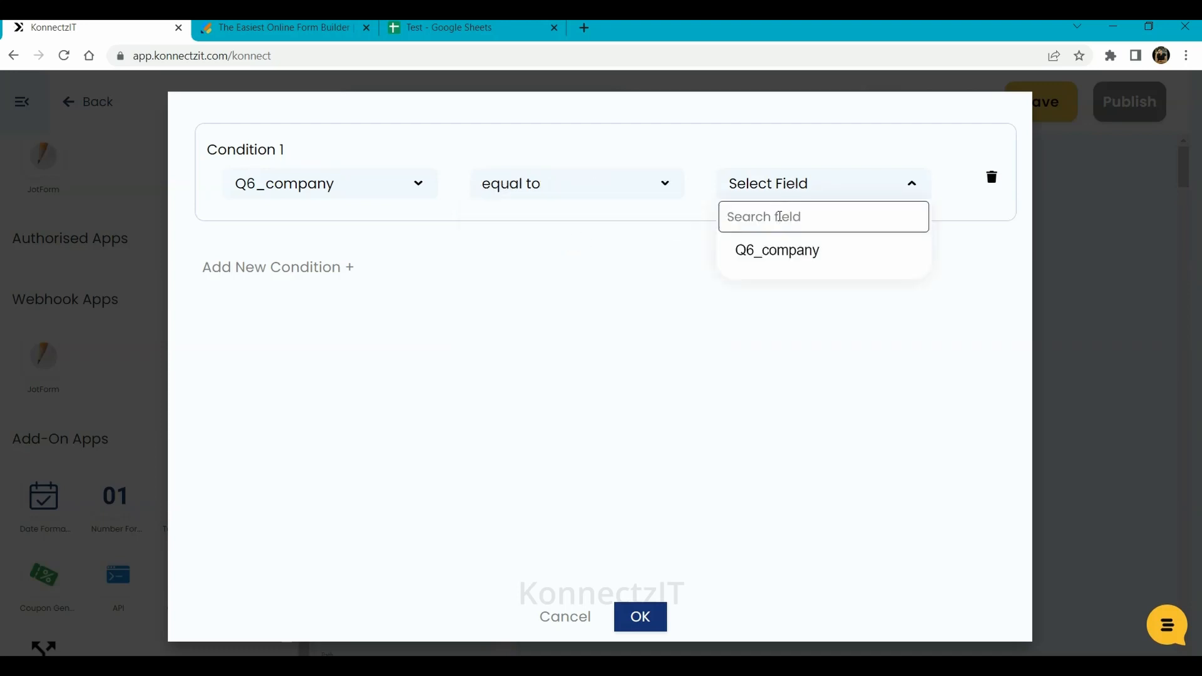
{"action": "type", "text": "Company A"}
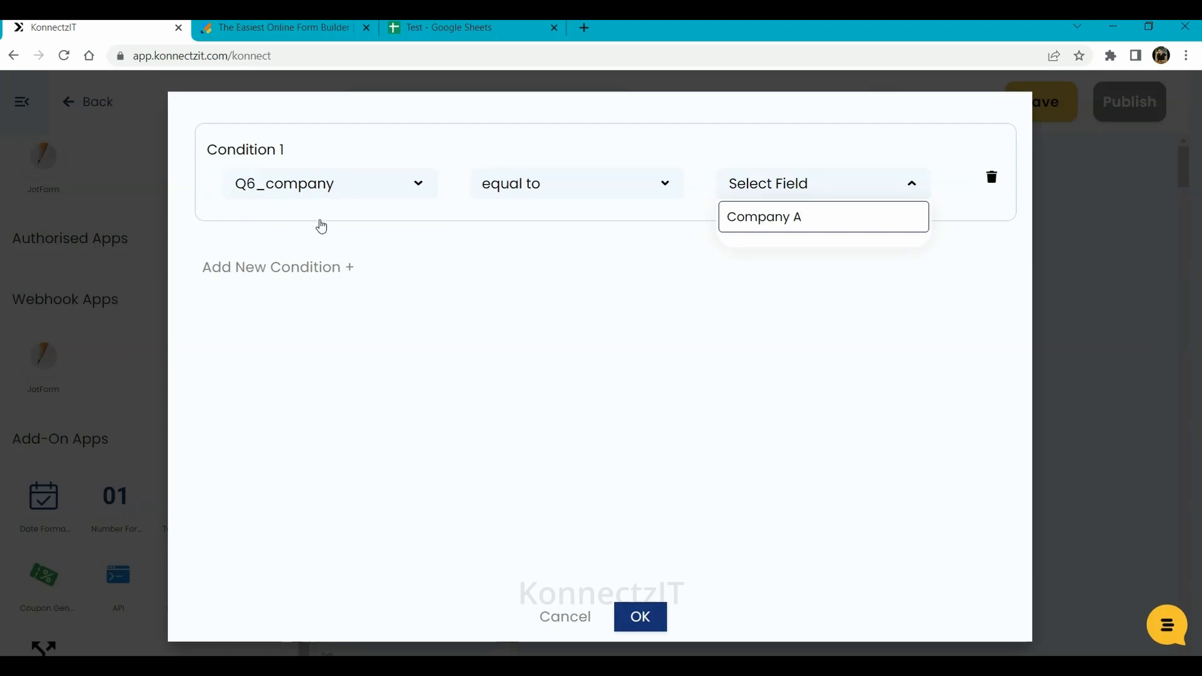
{"action": "key", "text": "Return"}
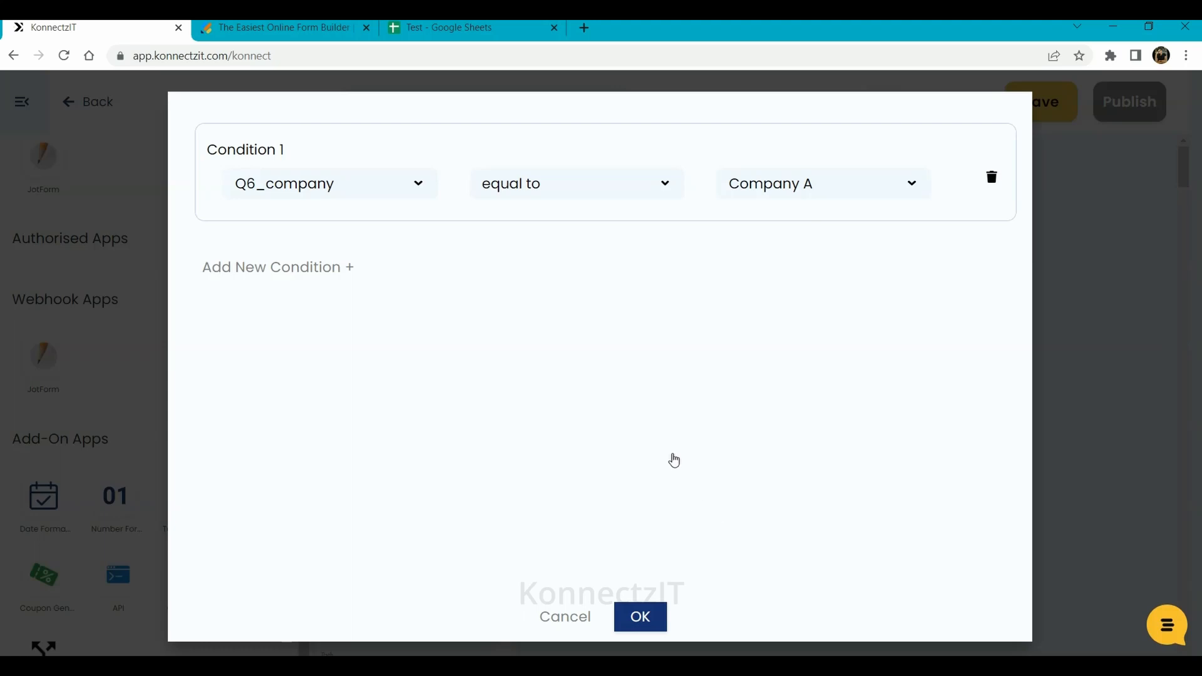
{"action": "left_click", "coordinate": [649, 618]}
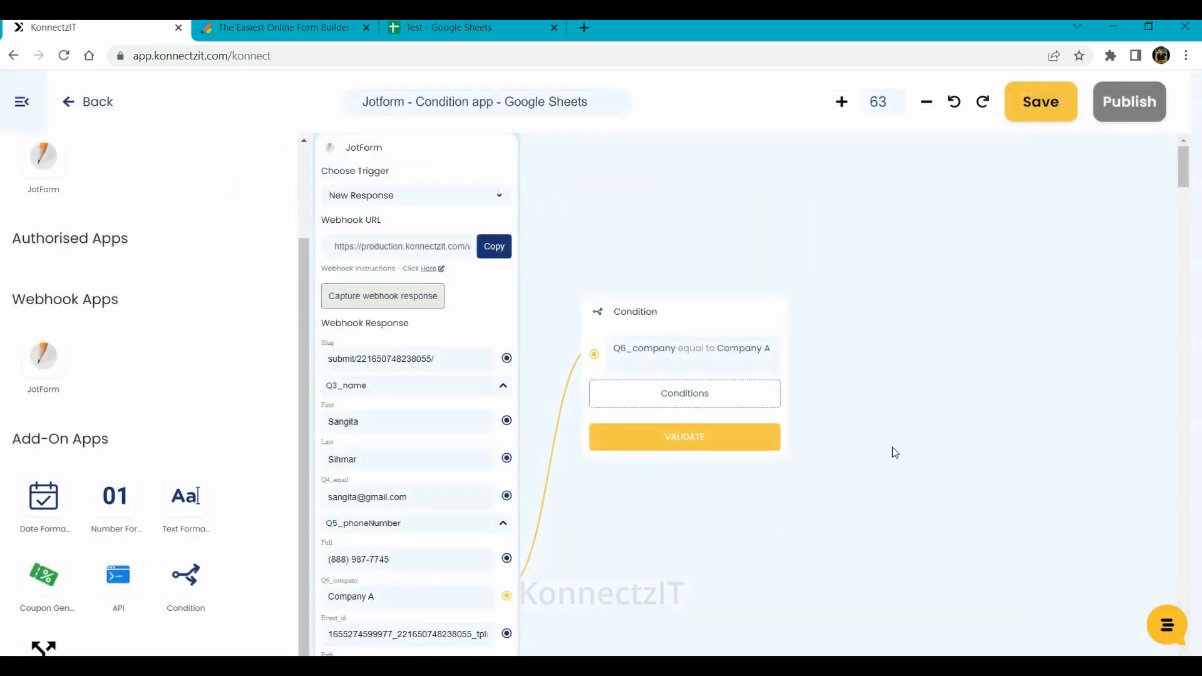
- Validate the Company A condition to load its fields, then search the app list for 'google'
{"action": "left_click", "coordinate": [678, 442]}
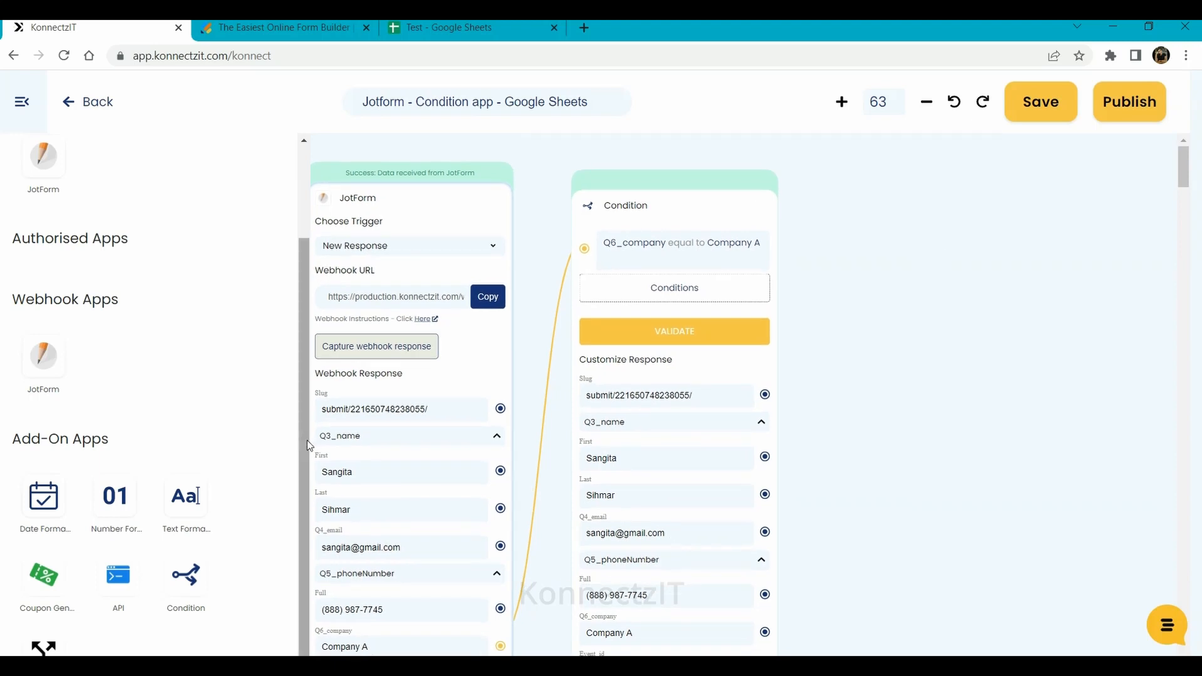
{"action": "scroll", "coordinate": [313, 261], "scroll_direction": "up", "scroll_amount": 3}
{"action": "left_click_drag", "start_coordinate": [94, 167], "coordinate": [1, 182]}
{"action": "type", "text": "google"}
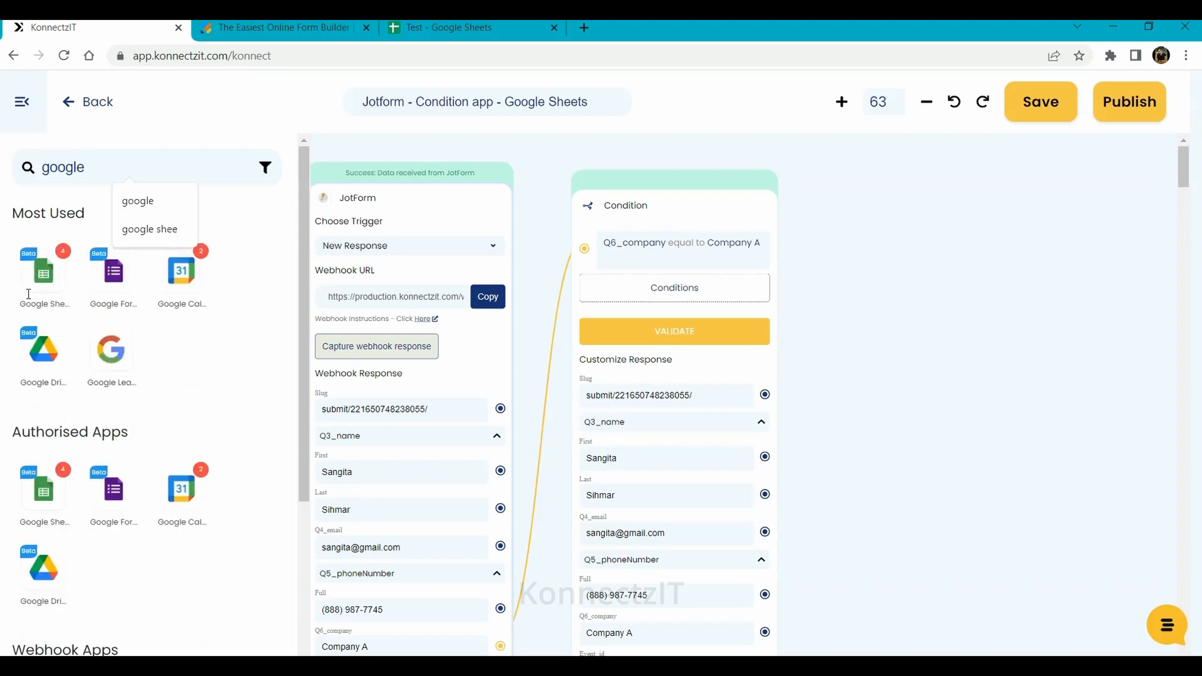
- Add a Google Sheets step using the Google account, action Create Spreadsheet Row, spreadsheet Test, sheet Company A
{"action": "left_click_drag", "start_coordinate": [43, 270], "coordinate": [866, 240]}
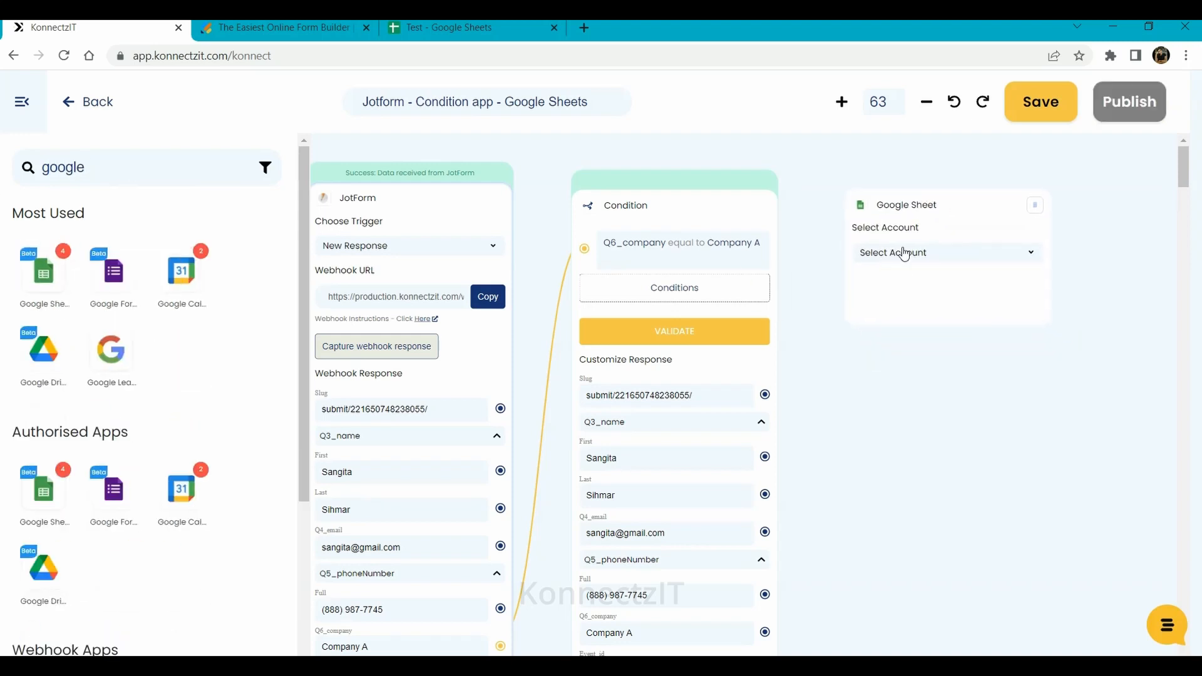
{"action": "left_click", "coordinate": [902, 252]}
{"action": "left_click", "coordinate": [913, 318]}
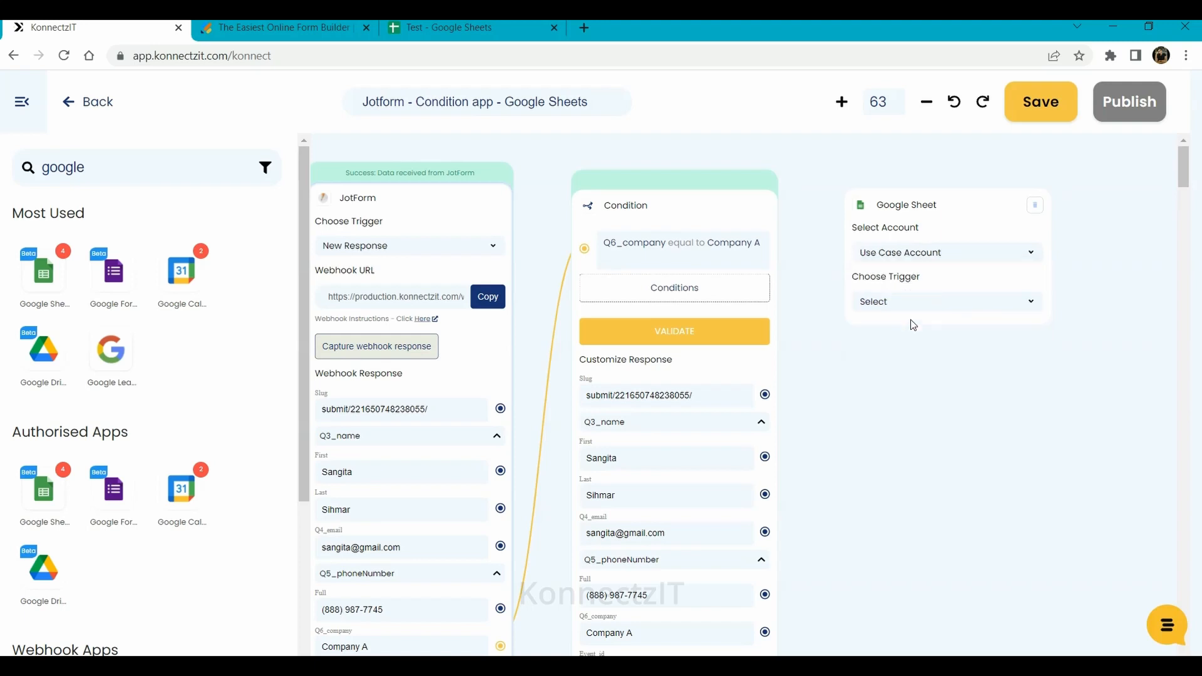
{"action": "left_click", "coordinate": [888, 306]}
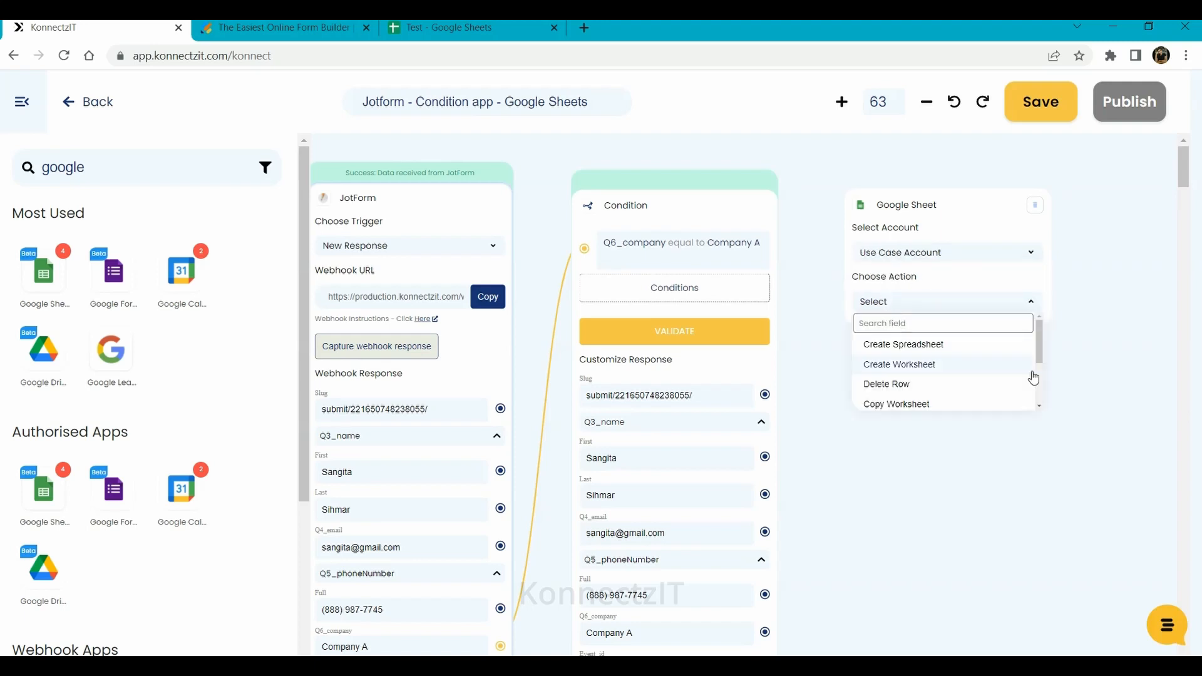
{"action": "left_click_drag", "start_coordinate": [1038, 358], "coordinate": [1038, 404]}
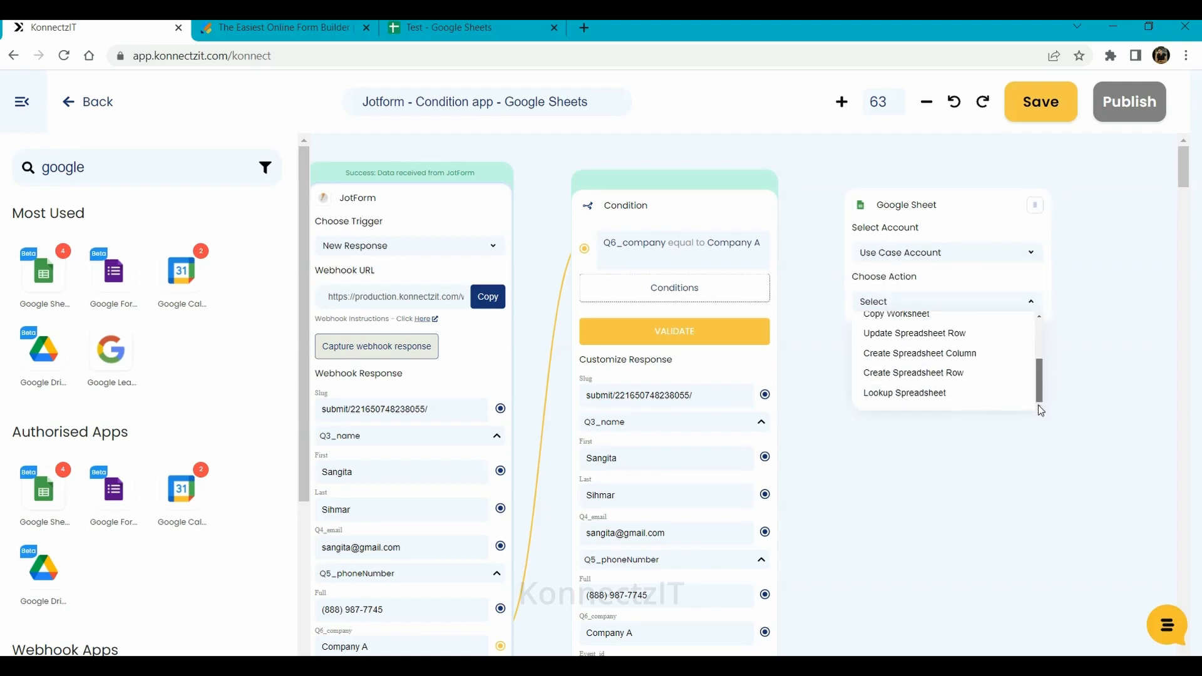
{"action": "left_click", "coordinate": [942, 374]}
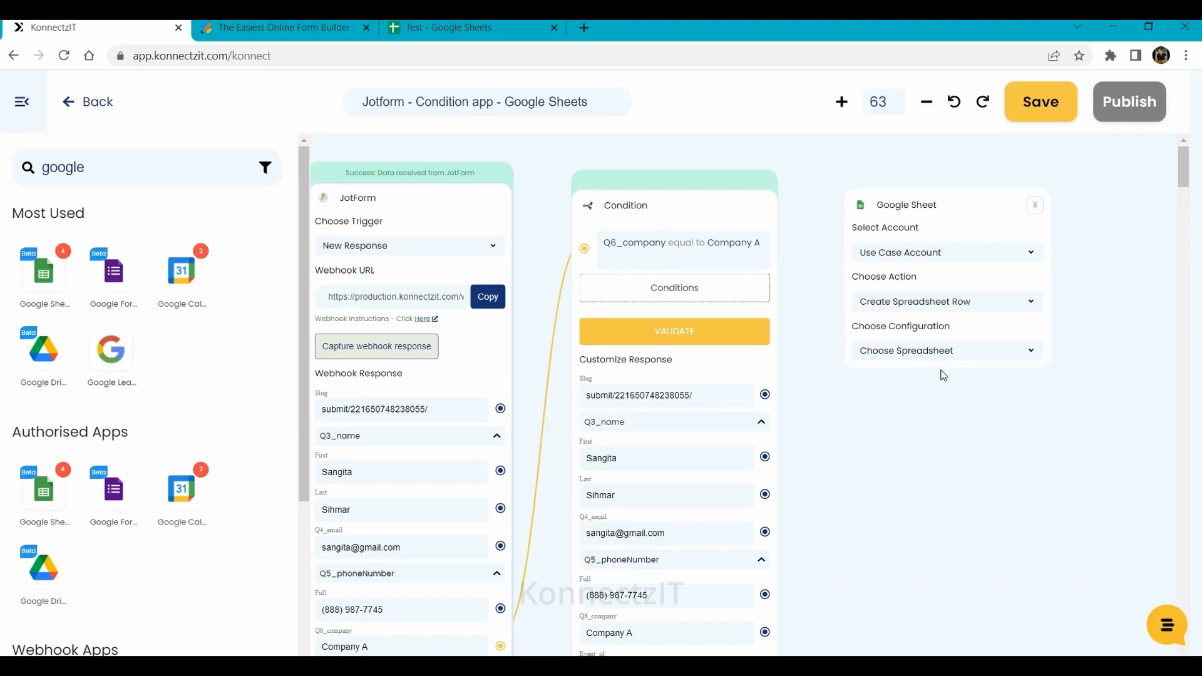
{"action": "left_click", "coordinate": [914, 351]}
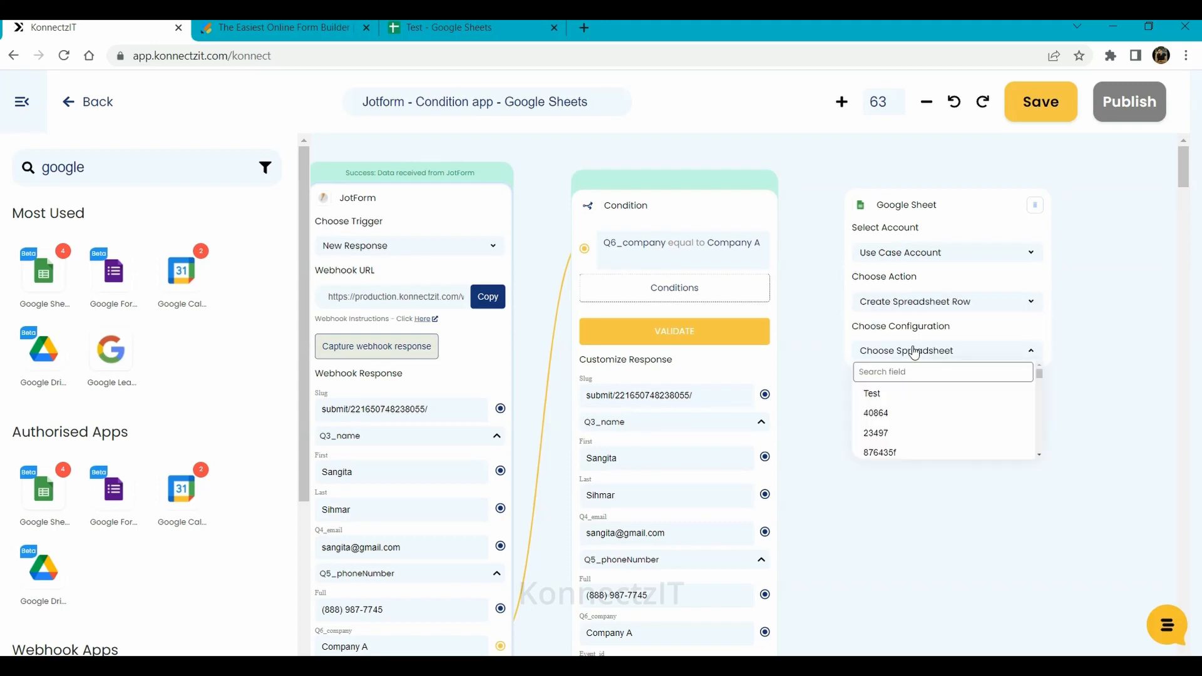
{"action": "left_click", "coordinate": [900, 396]}
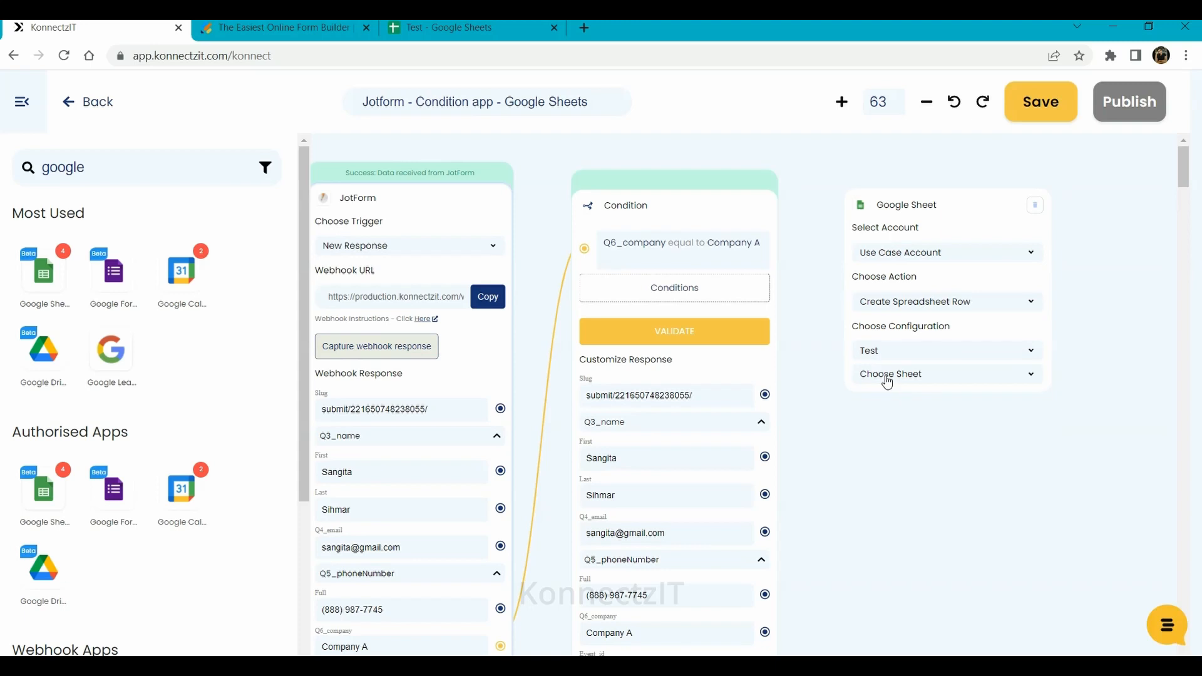
{"action": "left_click", "coordinate": [886, 379]}
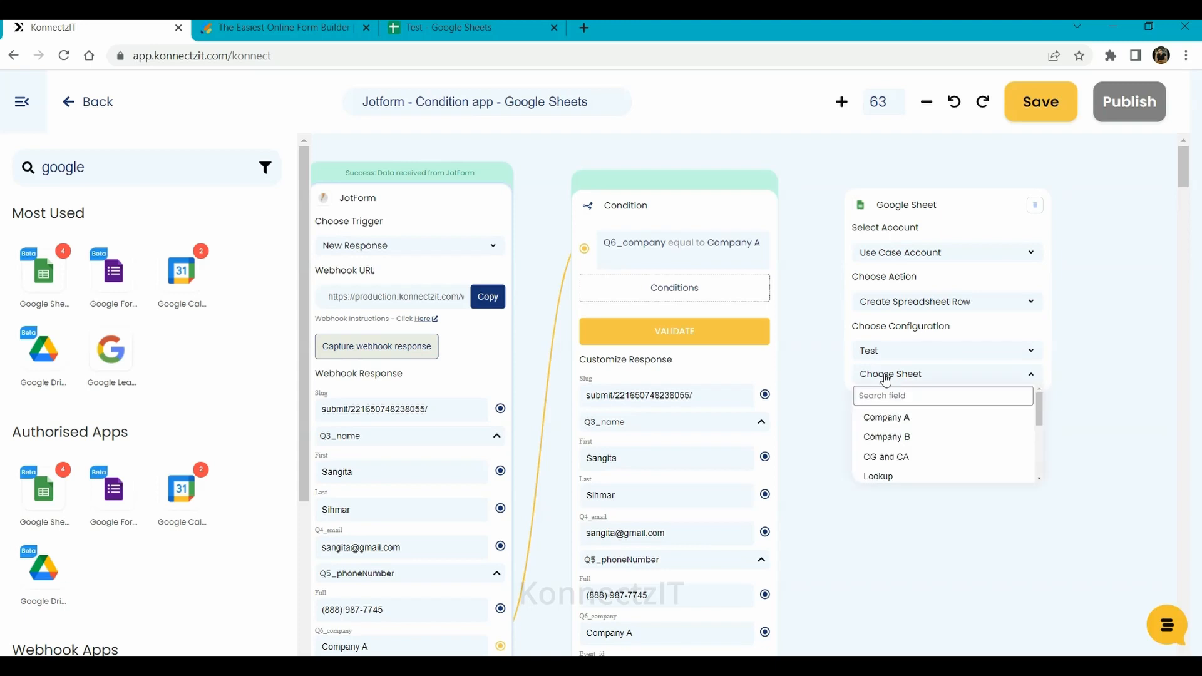
{"action": "left_click", "coordinate": [898, 420]}
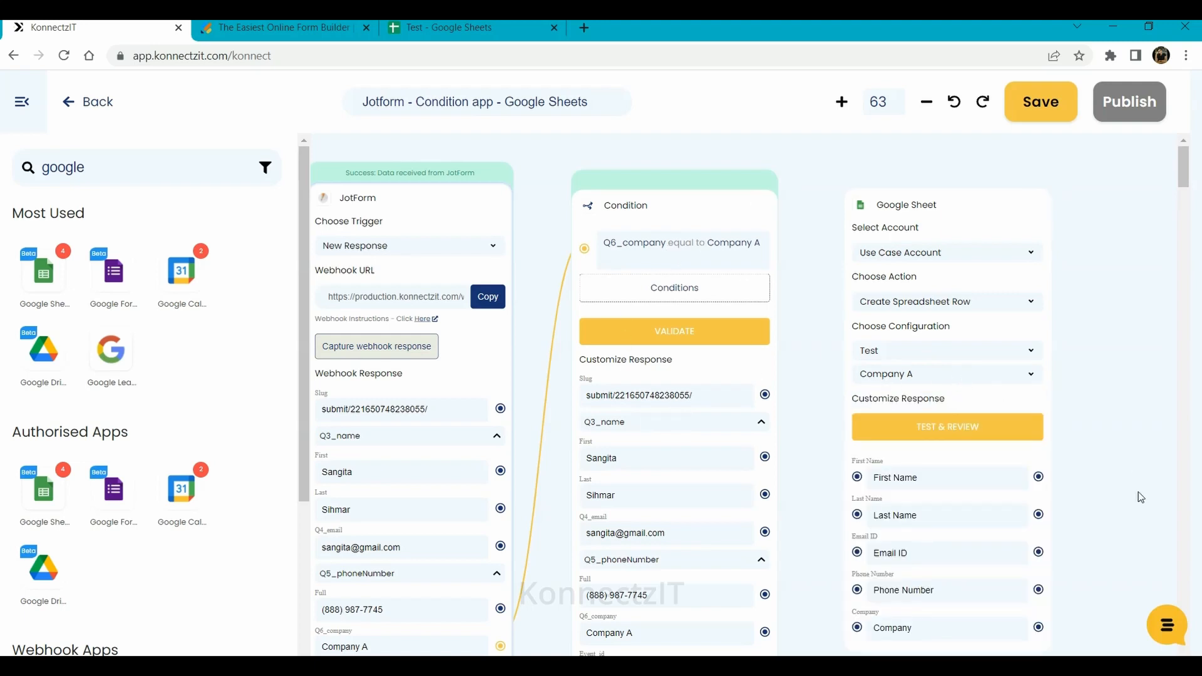
- Map the condition fields to First Name, Last Name, Email ID, Phone Number and Company, then test-send a row
{"action": "scroll", "coordinate": [1125, 387], "scroll_direction": "down", "scroll_amount": 3}
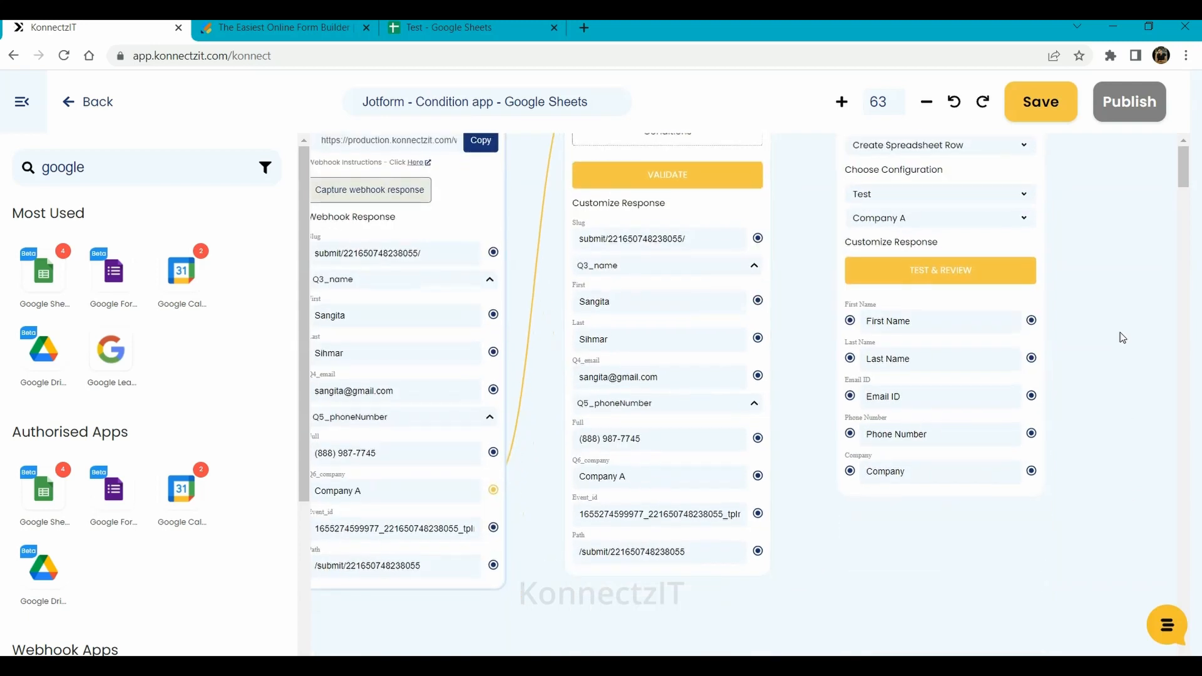
{"action": "left_click_drag", "start_coordinate": [758, 294], "coordinate": [850, 313]}
{"action": "left_click_drag", "start_coordinate": [758, 331], "coordinate": [850, 353]}
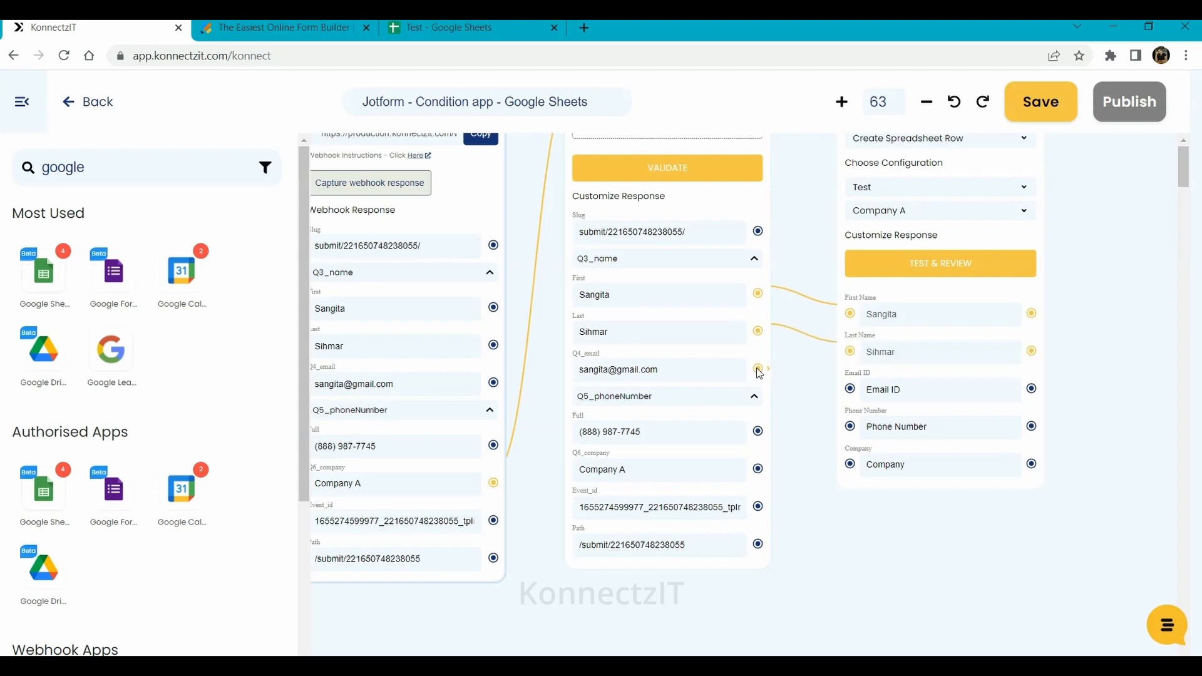
{"action": "left_click_drag", "start_coordinate": [759, 373], "coordinate": [851, 390]}
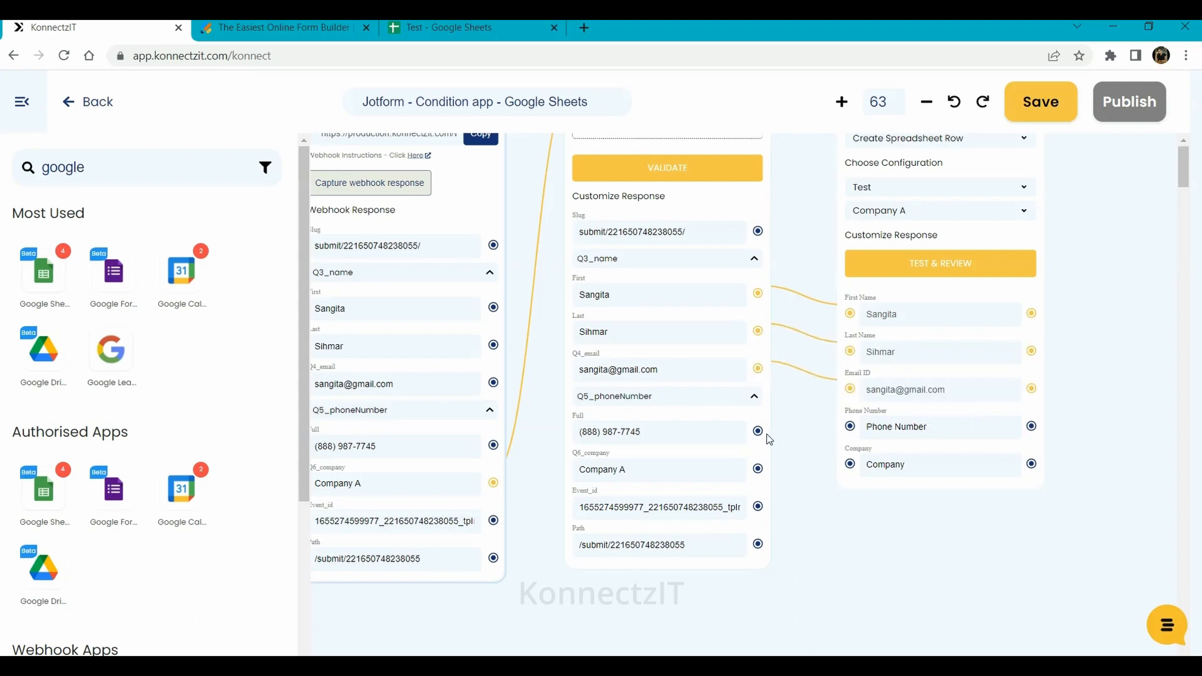
{"action": "left_click_drag", "start_coordinate": [758, 432], "coordinate": [851, 429]}
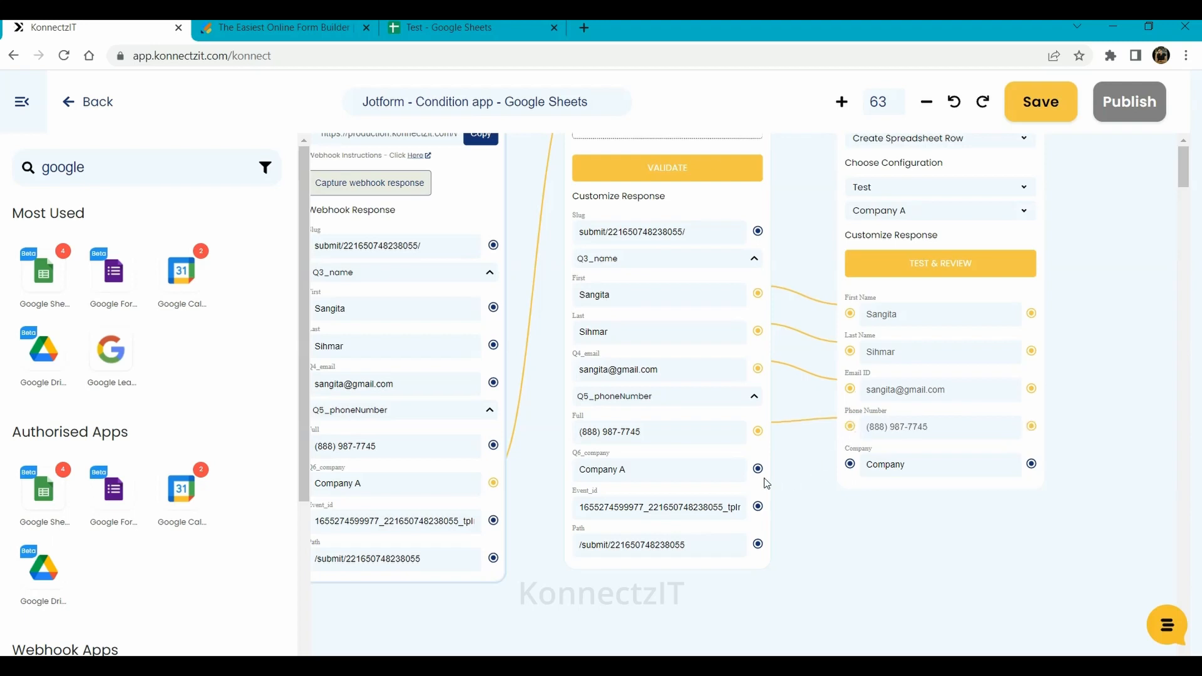
{"action": "left_click_drag", "start_coordinate": [759, 469], "coordinate": [851, 464]}
{"action": "left_click", "coordinate": [955, 266]}
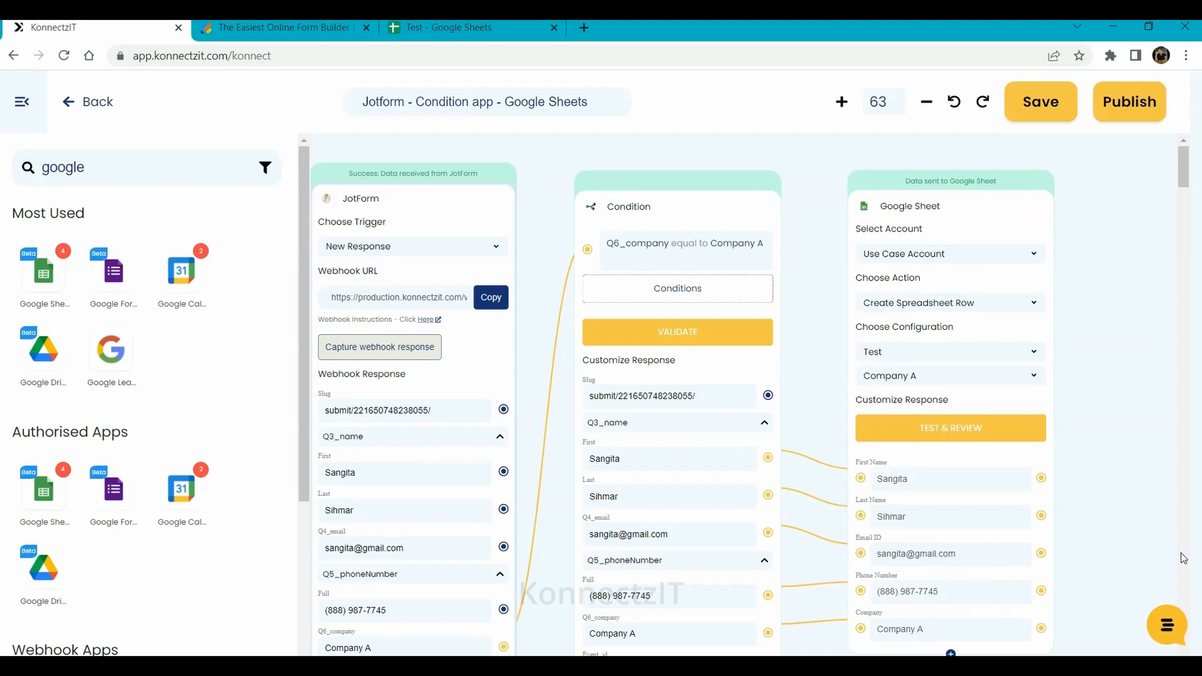
- Drop a second Condition node onto the canvas, link Q6_company into it, and open its rules
{"action": "scroll", "coordinate": [1125, 427], "scroll_direction": "down", "scroll_amount": 5}
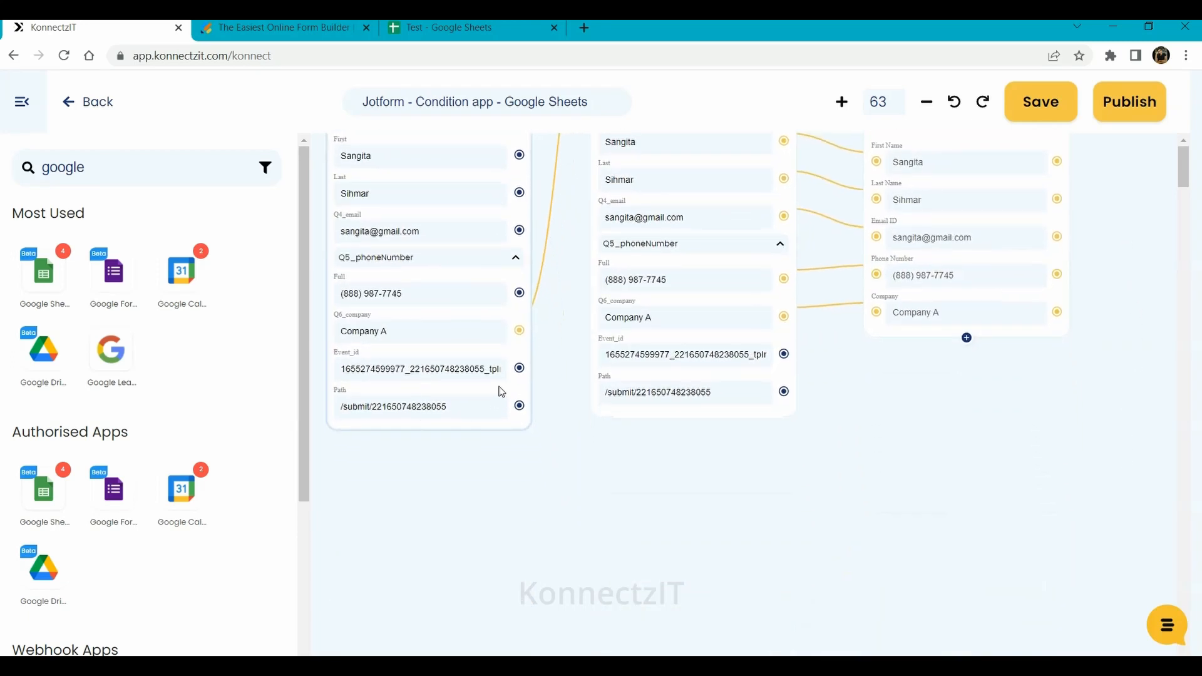
{"action": "scroll", "coordinate": [487, 513], "scroll_direction": "up", "scroll_amount": 3}
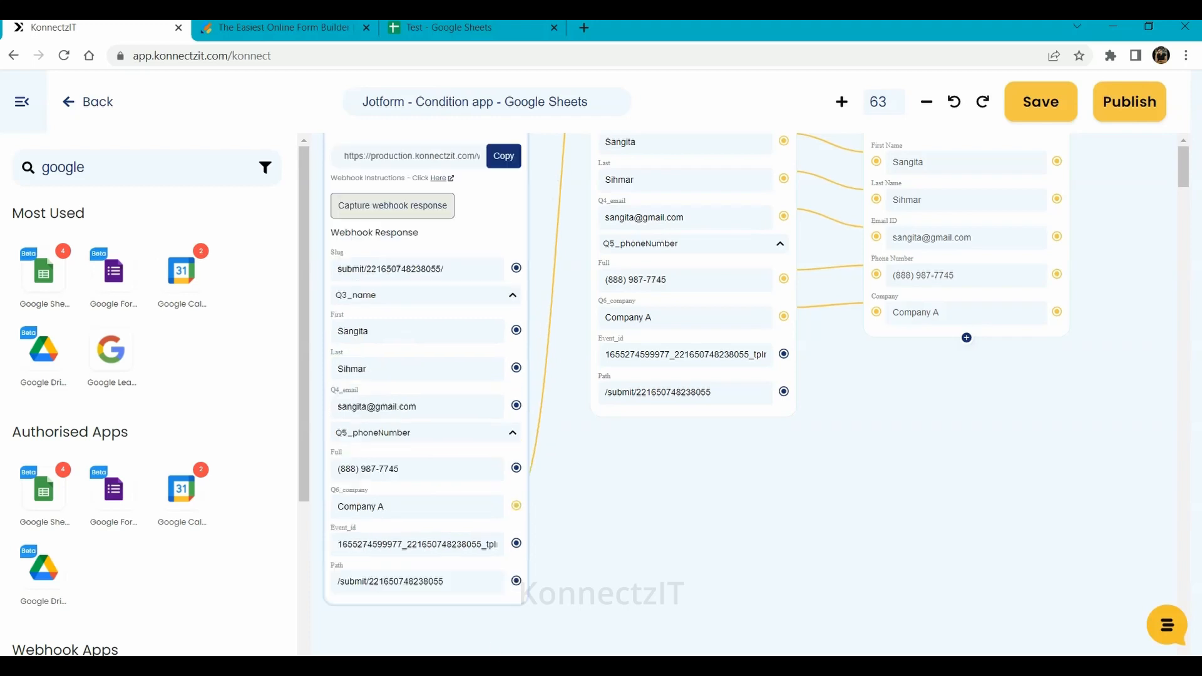
{"action": "left_click_drag", "start_coordinate": [621, 578], "coordinate": [622, 454]}
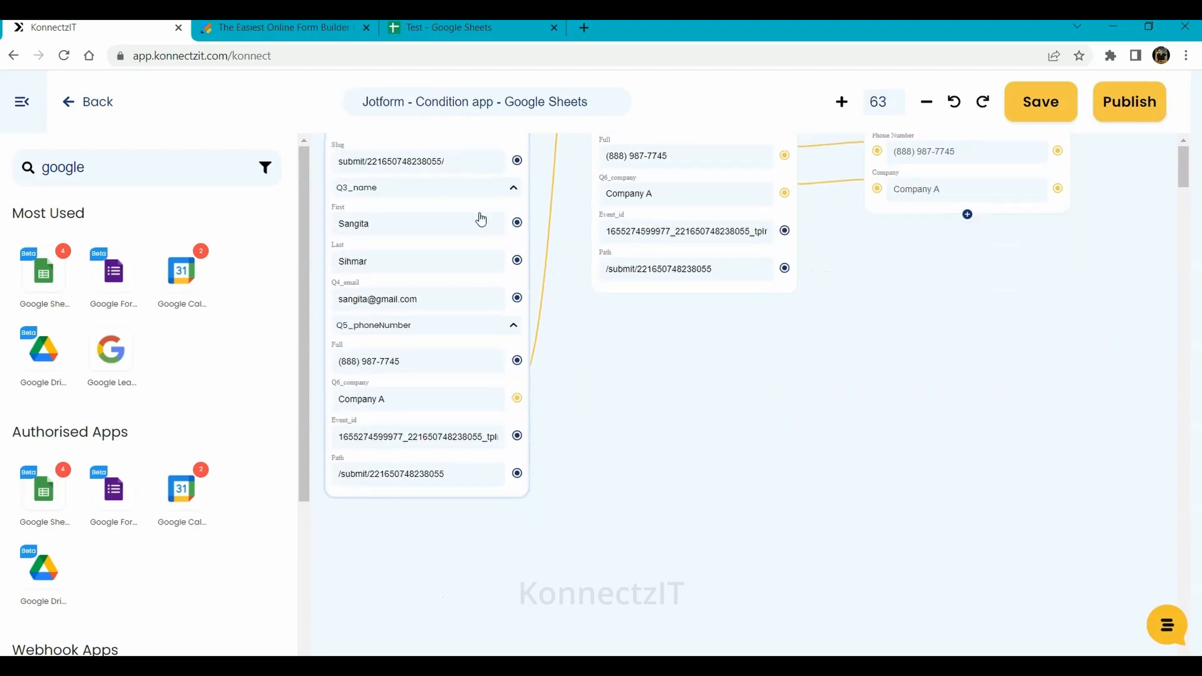
{"action": "scroll", "coordinate": [483, 219], "scroll_direction": "up", "scroll_amount": 1}
{"action": "left_click_drag", "start_coordinate": [306, 367], "coordinate": [311, 582]}
{"action": "left_click_drag", "start_coordinate": [181, 585], "coordinate": [625, 373]}
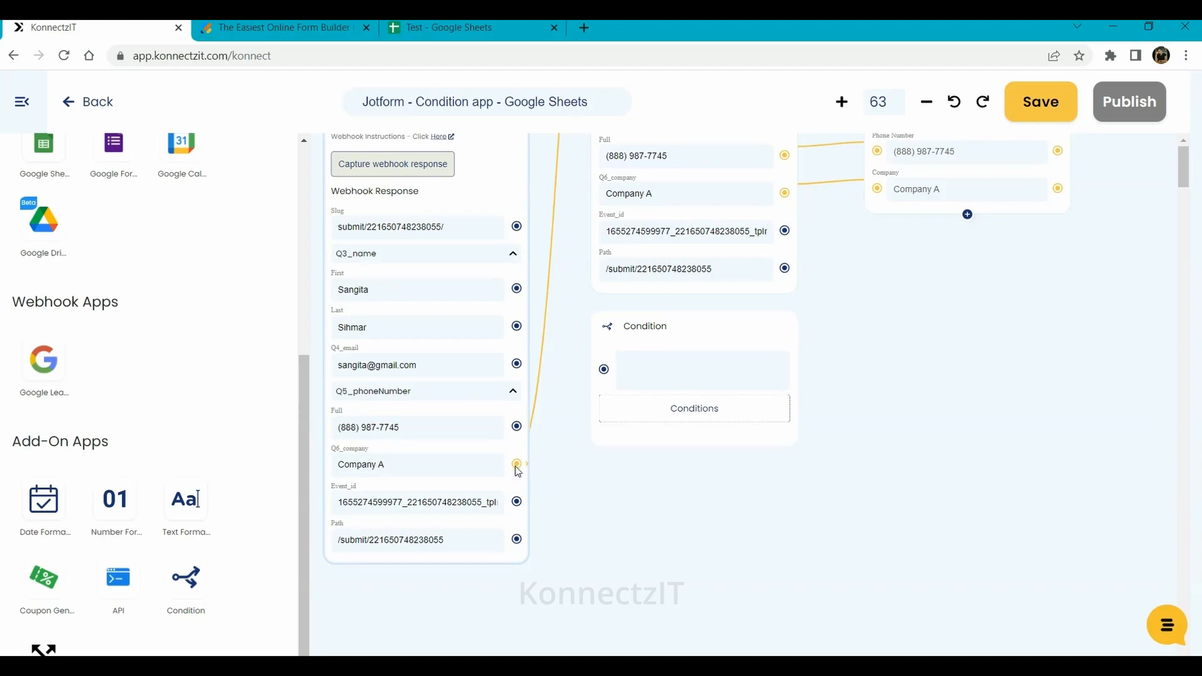
{"action": "left_click_drag", "start_coordinate": [517, 464], "coordinate": [604, 371]}
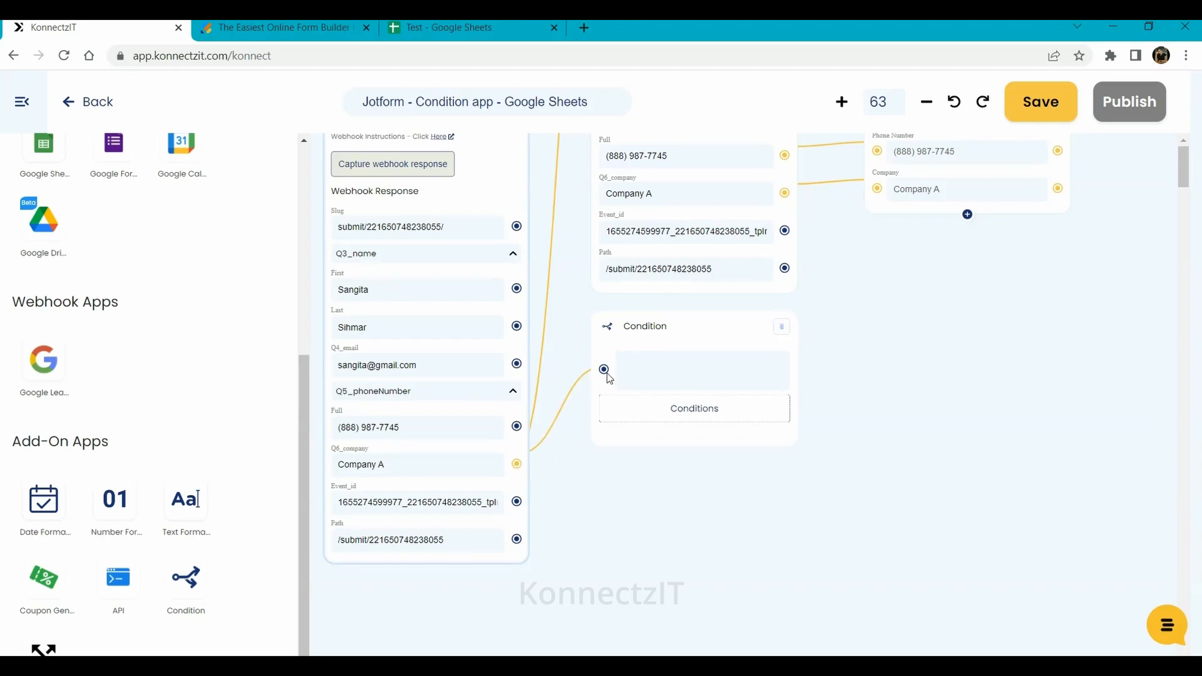
{"action": "left_click", "coordinate": [680, 414]}
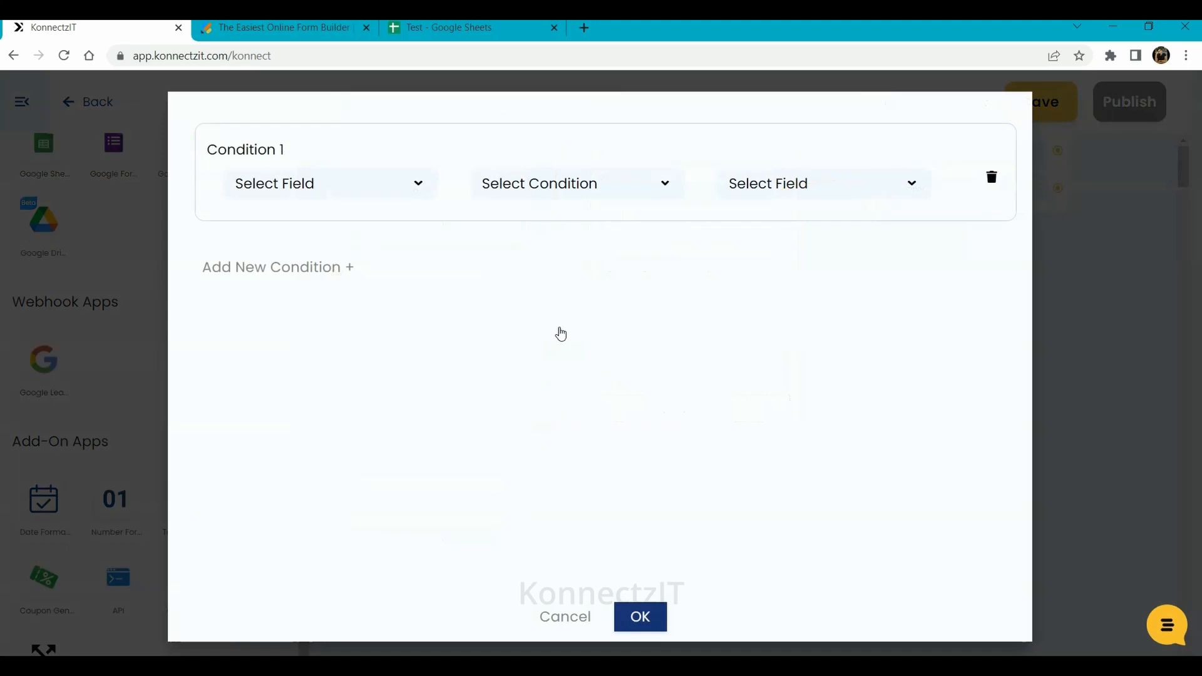
- Set the second condition rule to Q6_company equal to Company B and confirm it
{"action": "left_click", "coordinate": [351, 195]}
{"action": "left_click", "coordinate": [326, 253]}
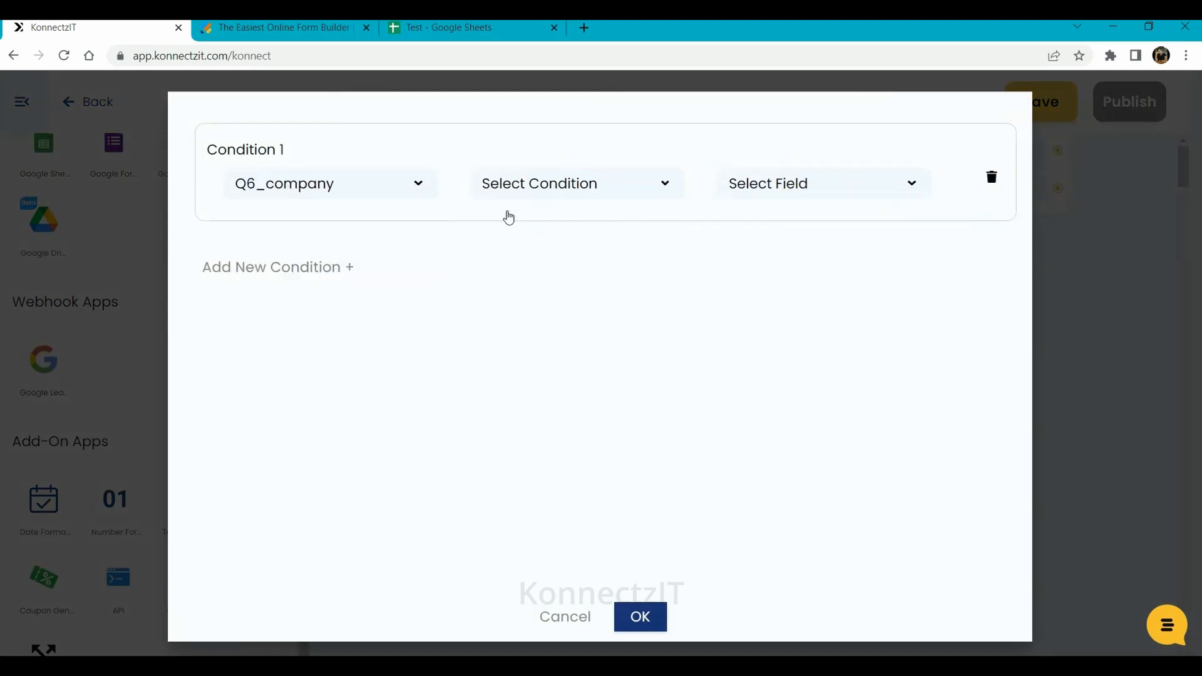
{"action": "left_click", "coordinate": [553, 191]}
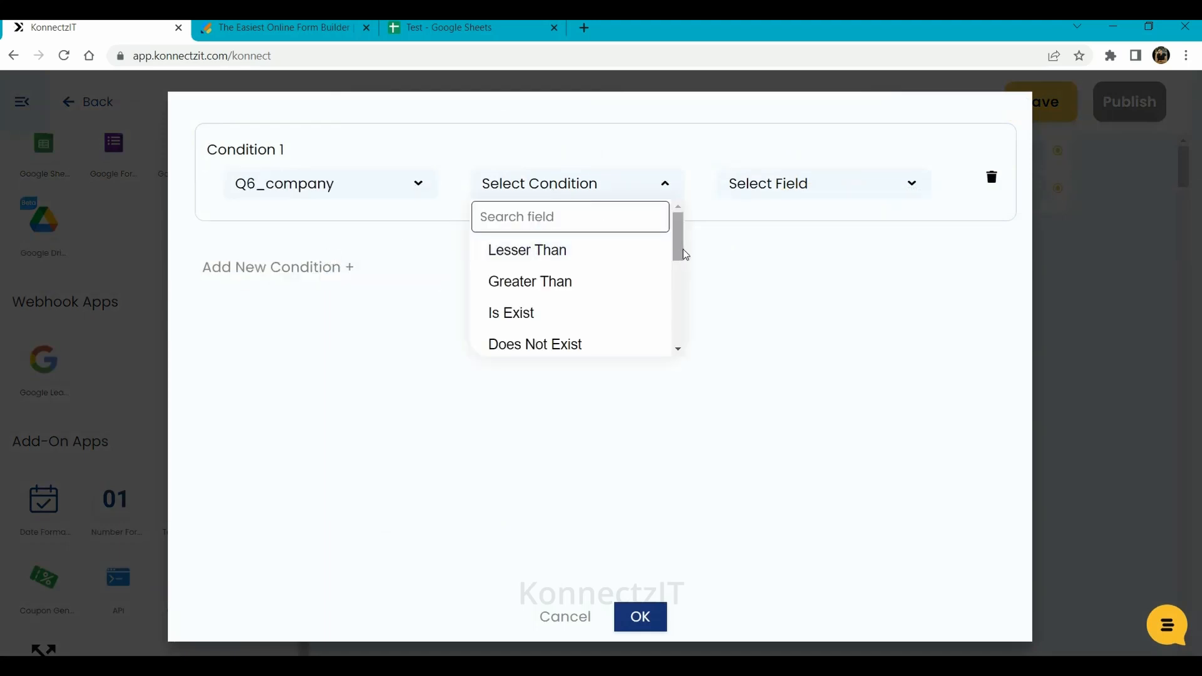
{"action": "left_click_drag", "start_coordinate": [679, 246], "coordinate": [678, 307]}
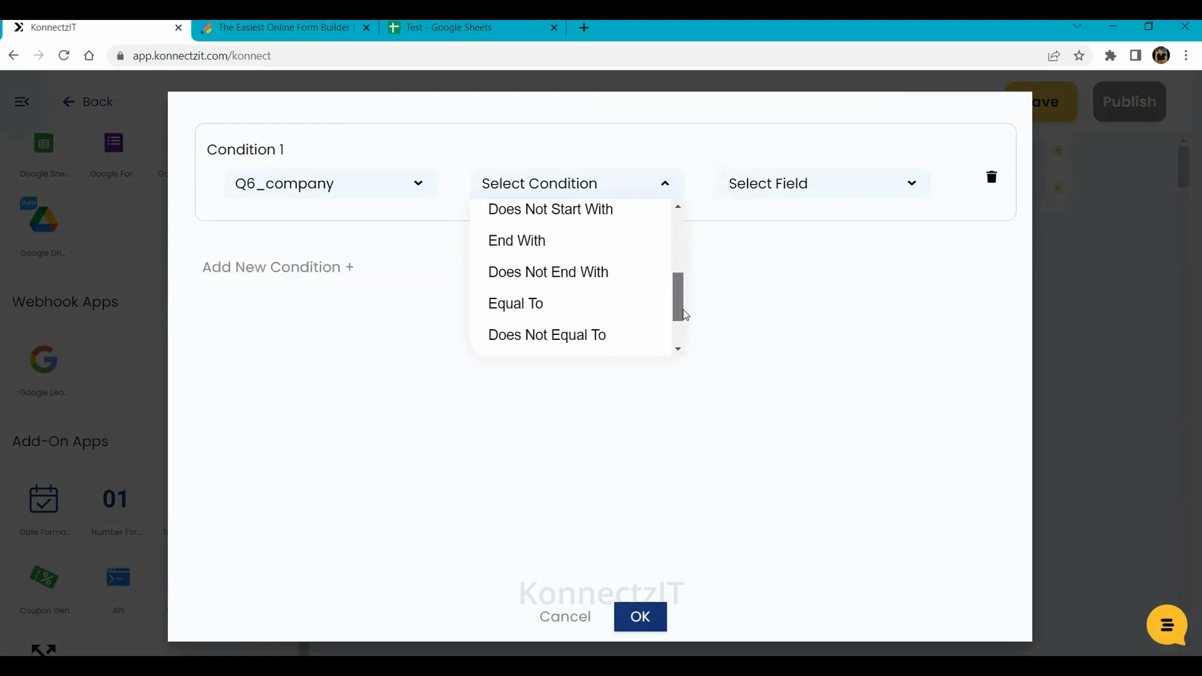
{"action": "left_click", "coordinate": [516, 305]}
{"action": "left_click", "coordinate": [785, 182]}
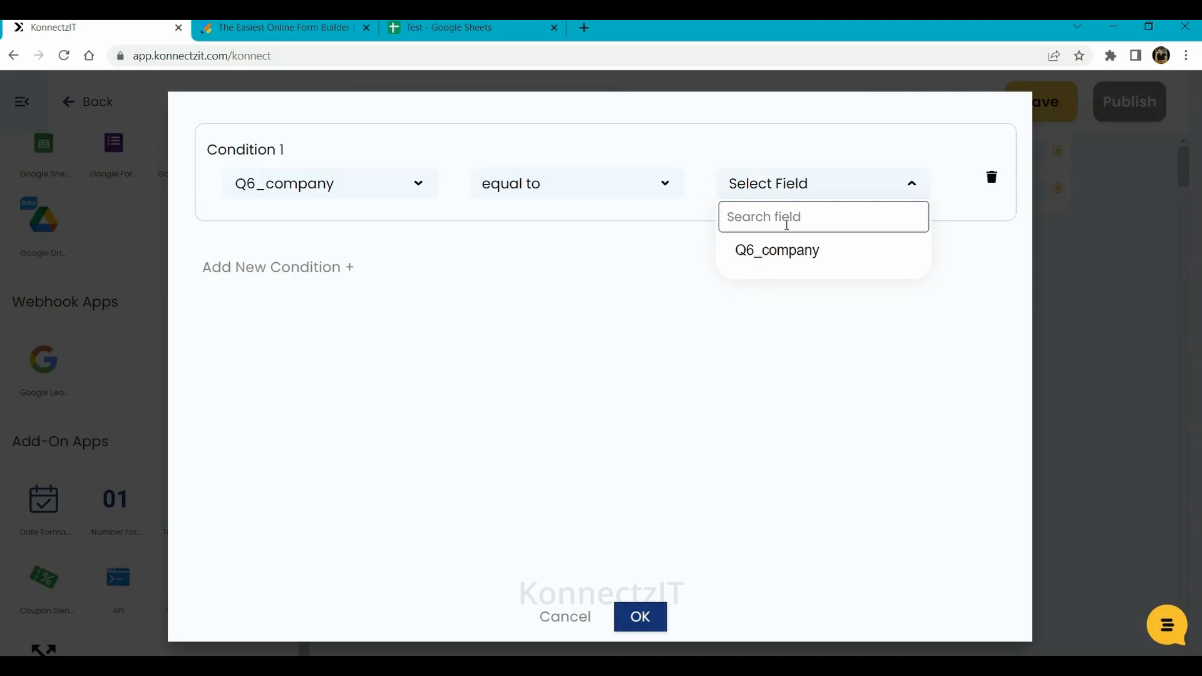
{"action": "type", "text": "COmpany B"}
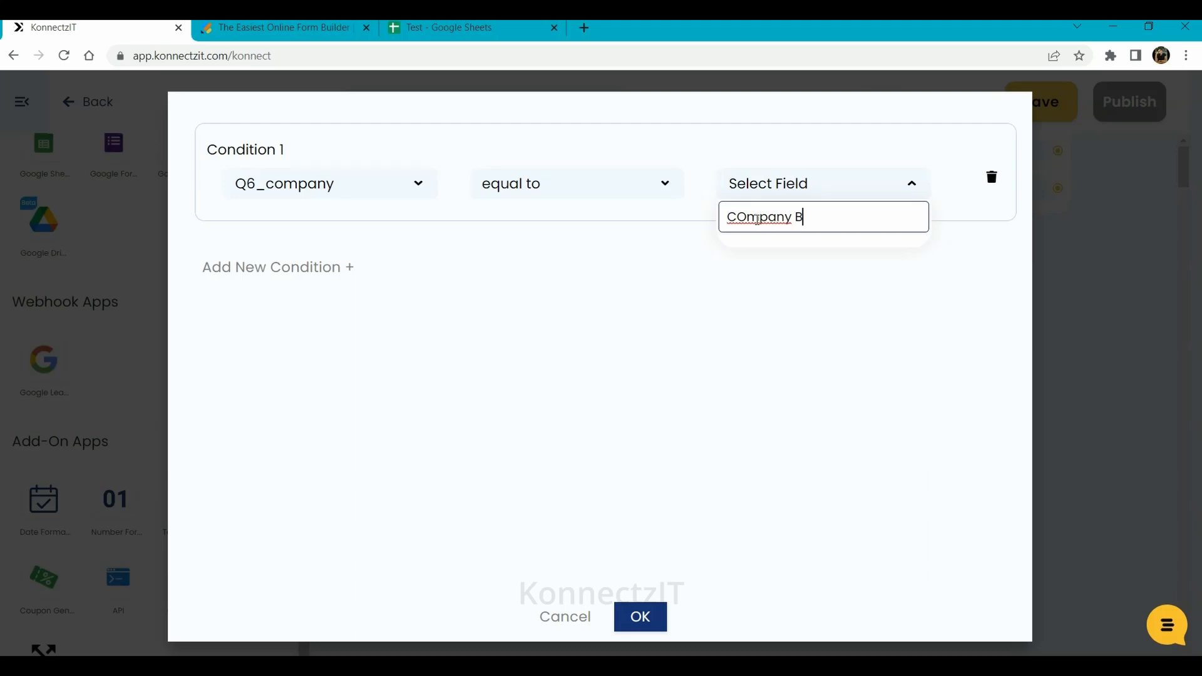
{"action": "left_click", "coordinate": [749, 218]}
{"action": "key", "text": "BackSpace"}
{"action": "type", "text": "o"}
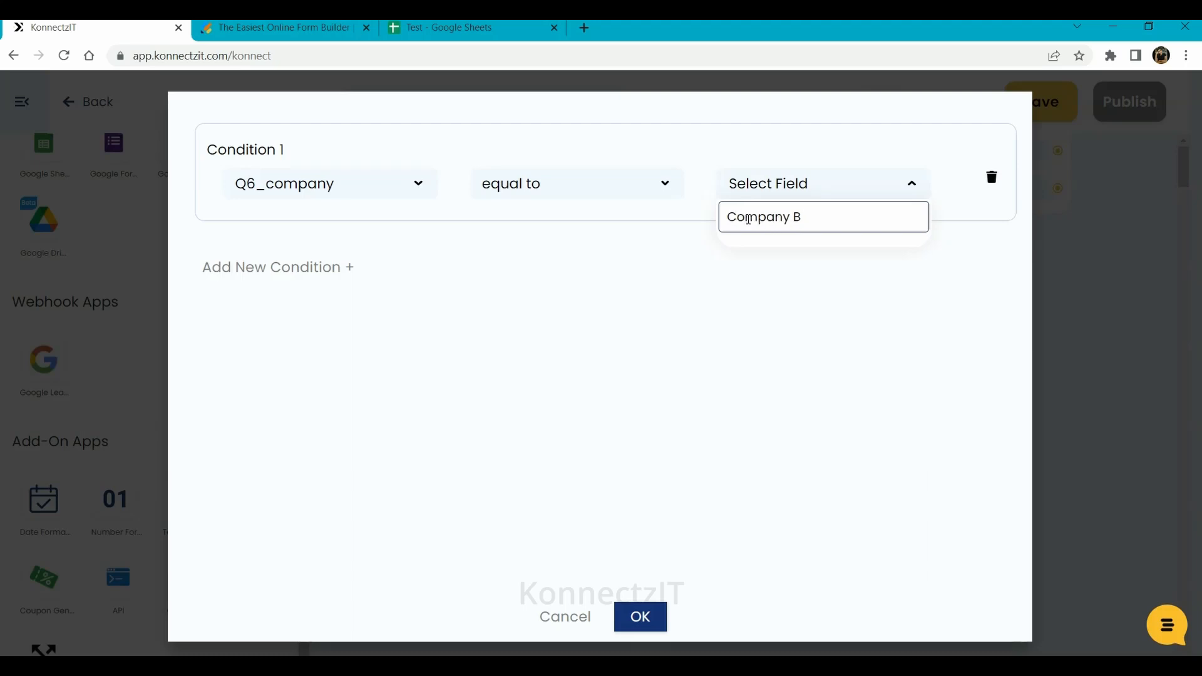
{"action": "key", "text": "Return"}
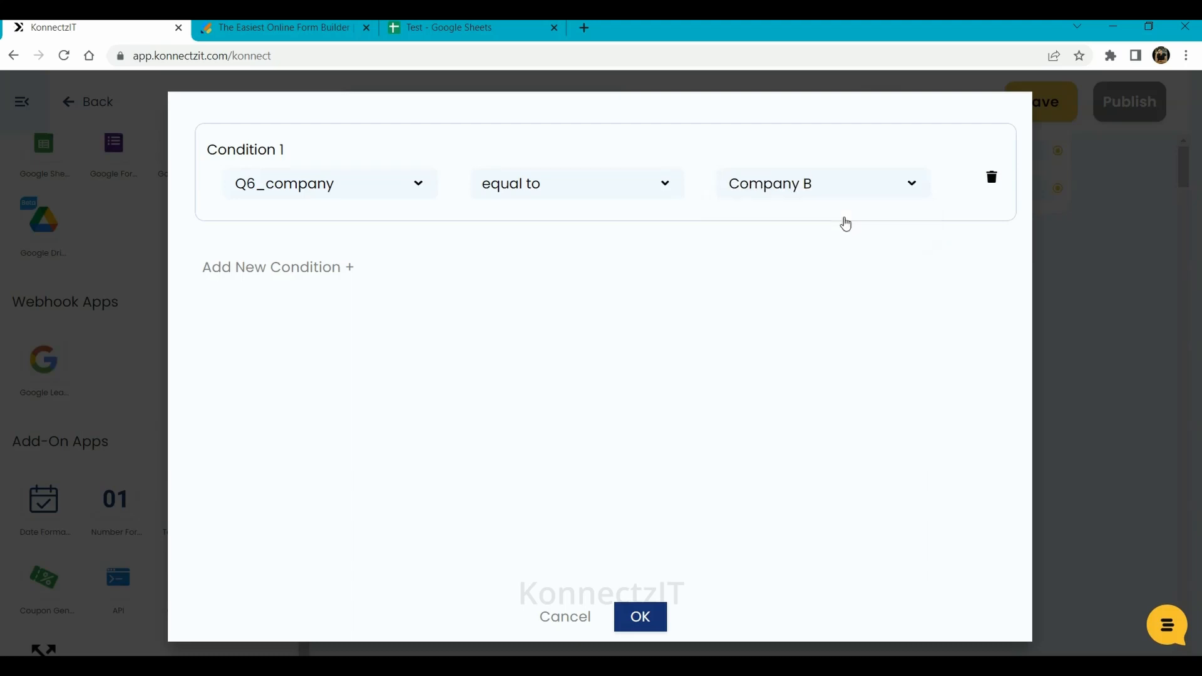
{"action": "left_click", "coordinate": [636, 618]}
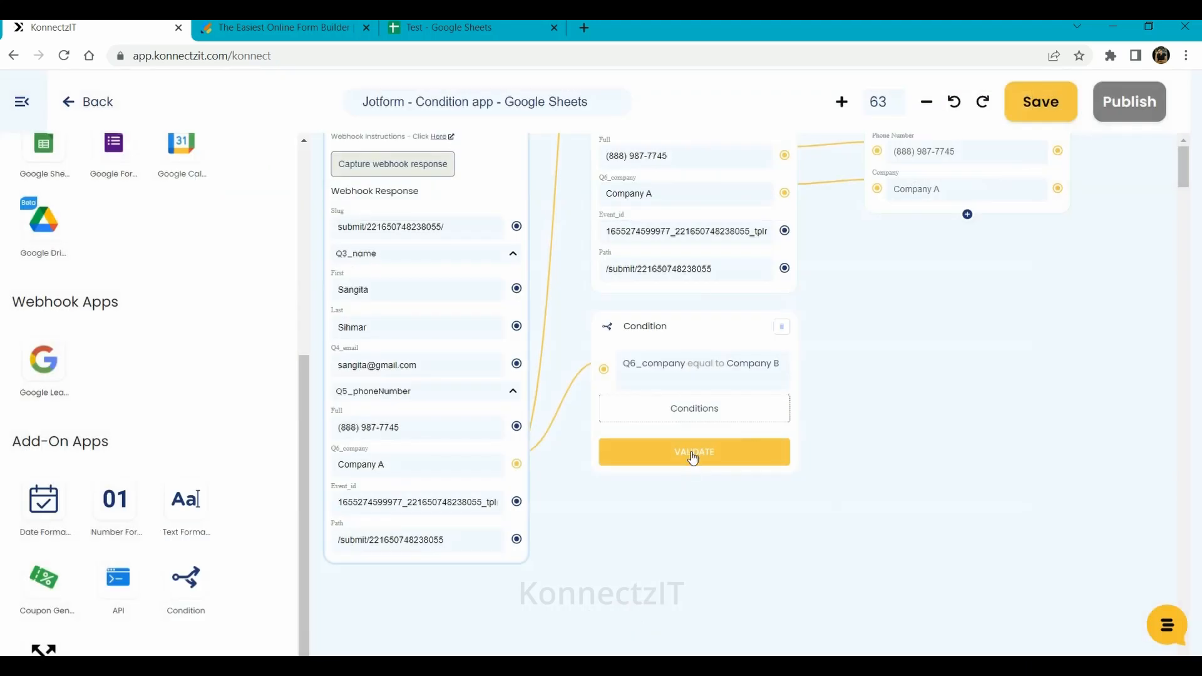
- Validate the Company B condition so its response fields appear
{"action": "left_click", "coordinate": [694, 455]}
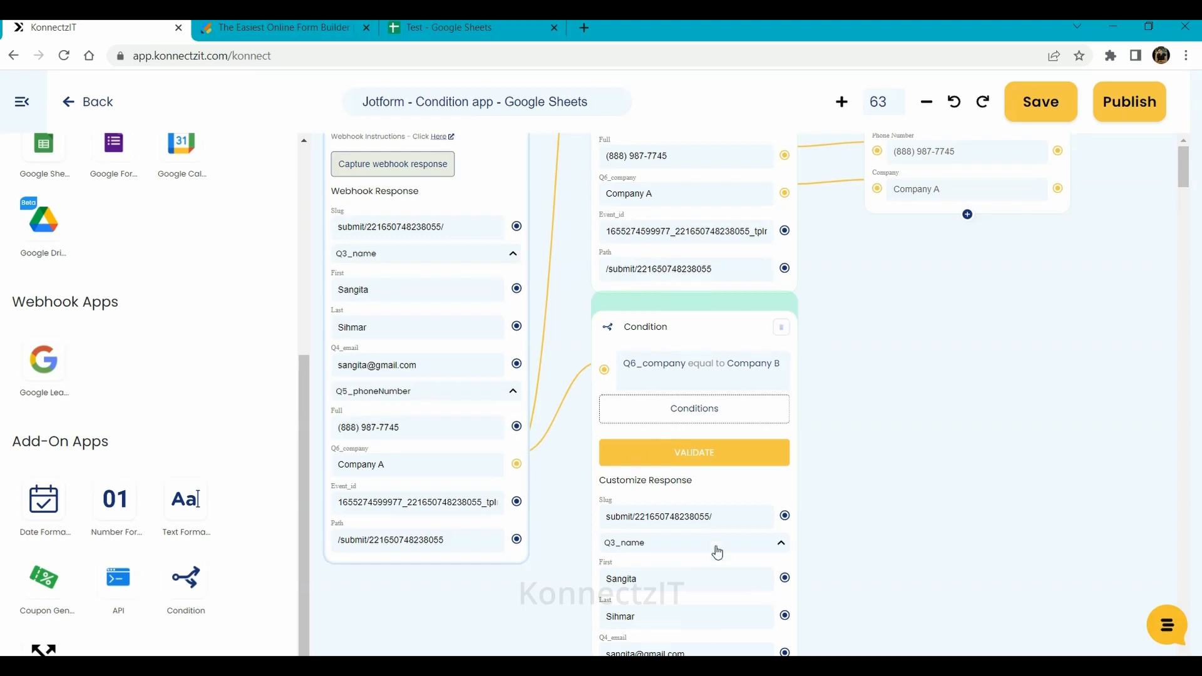
{"action": "left_click_drag", "start_coordinate": [691, 336], "coordinate": [692, 341]}
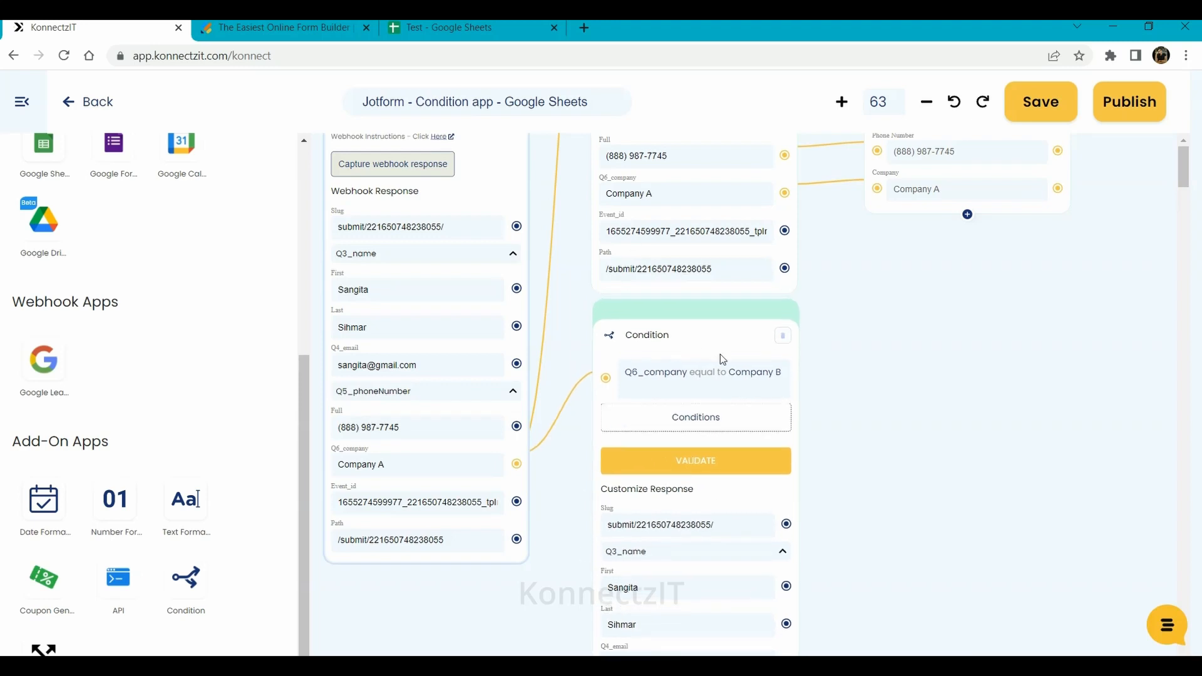
{"action": "left_click_drag", "start_coordinate": [1039, 506], "coordinate": [1009, 312]}
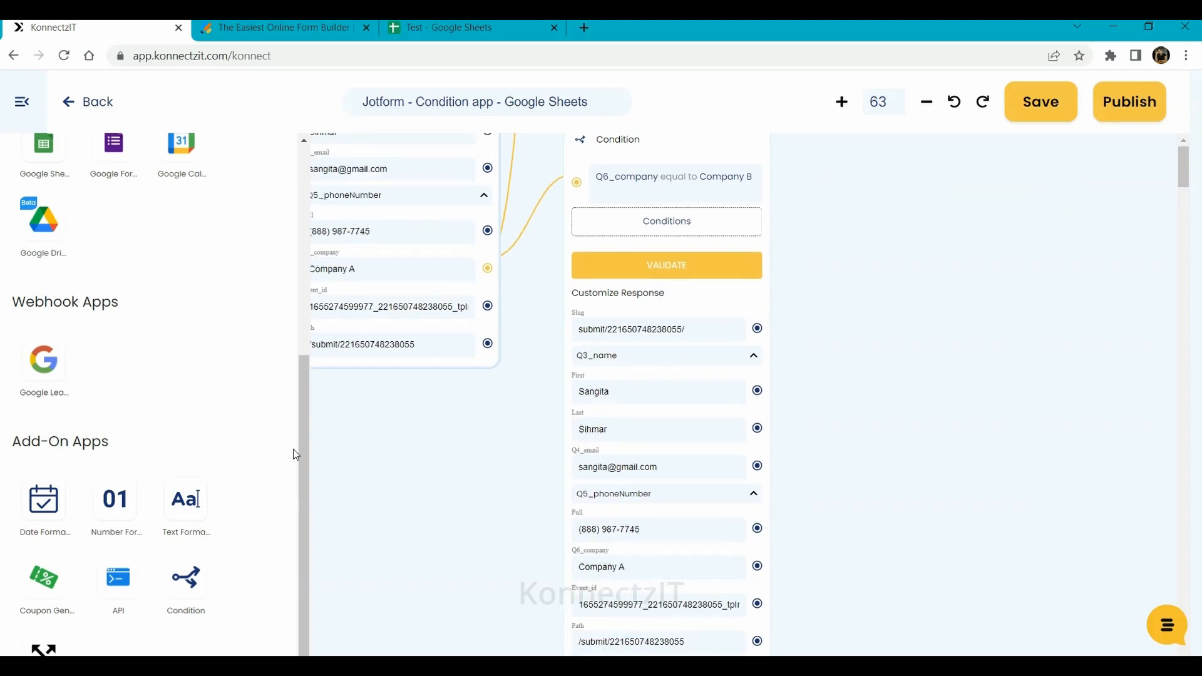
{"action": "left_click_drag", "start_coordinate": [302, 474], "coordinate": [309, 257]}
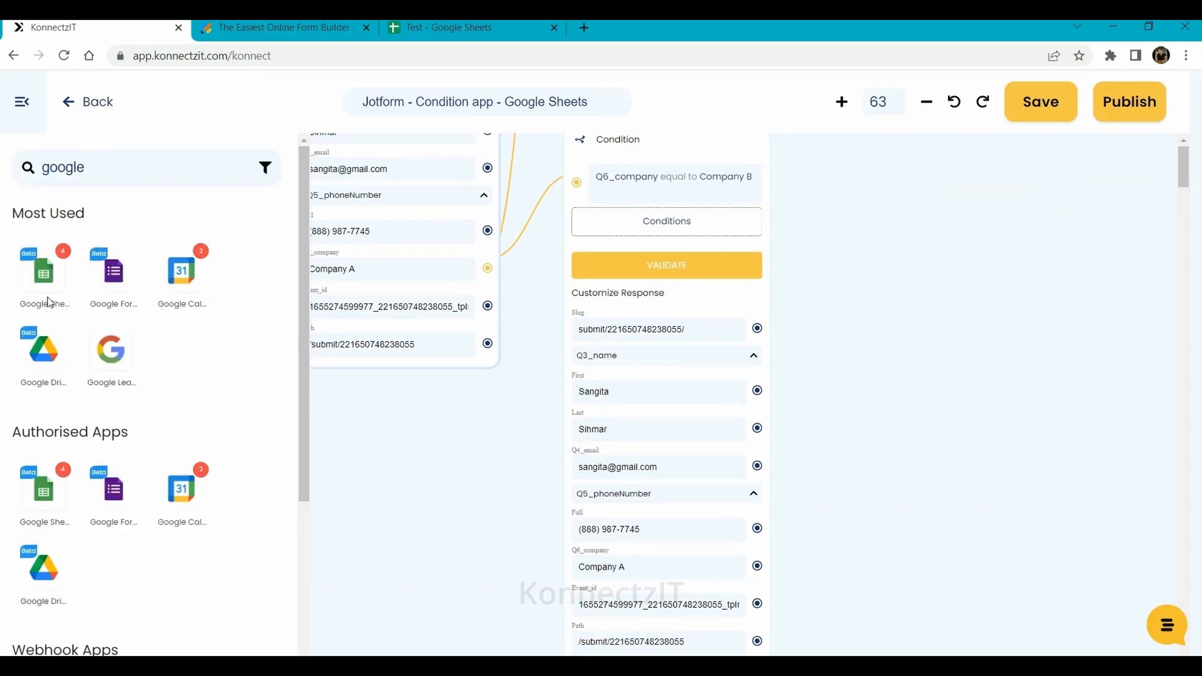
- Add a Google Sheets step with Use Case Account, Create Spreadsheet Row, spreadsheet Test, sheet Company B
{"action": "left_click_drag", "start_coordinate": [48, 302], "coordinate": [850, 223]}
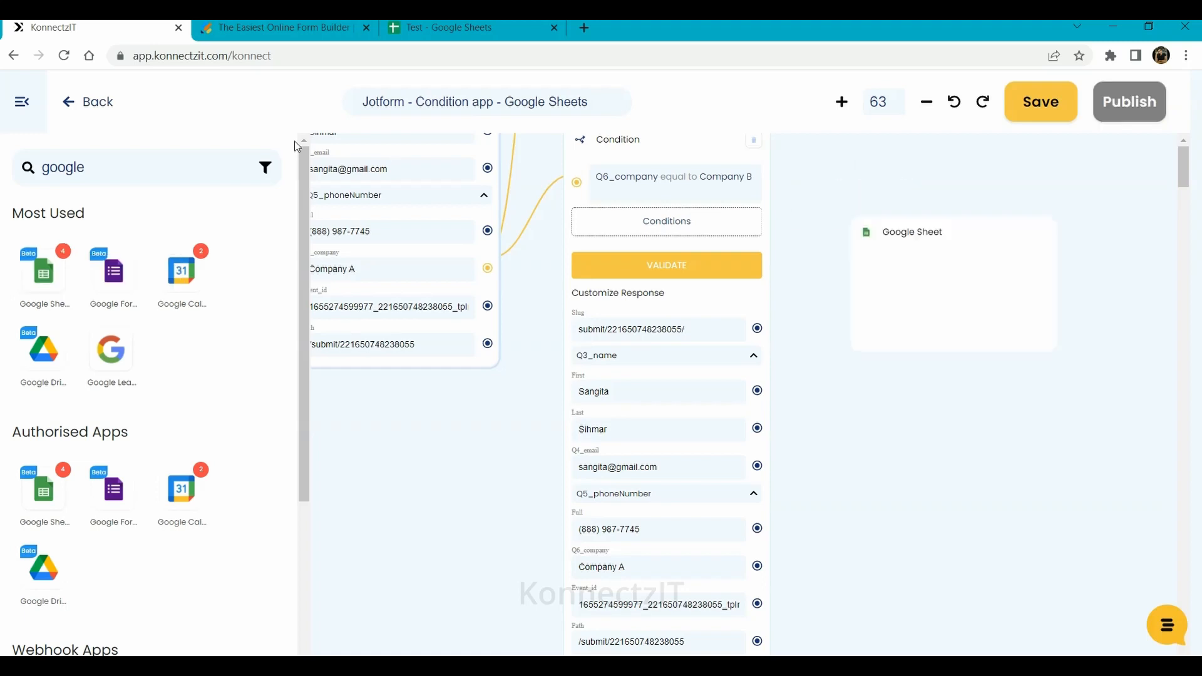
{"action": "left_click", "coordinate": [22, 102]}
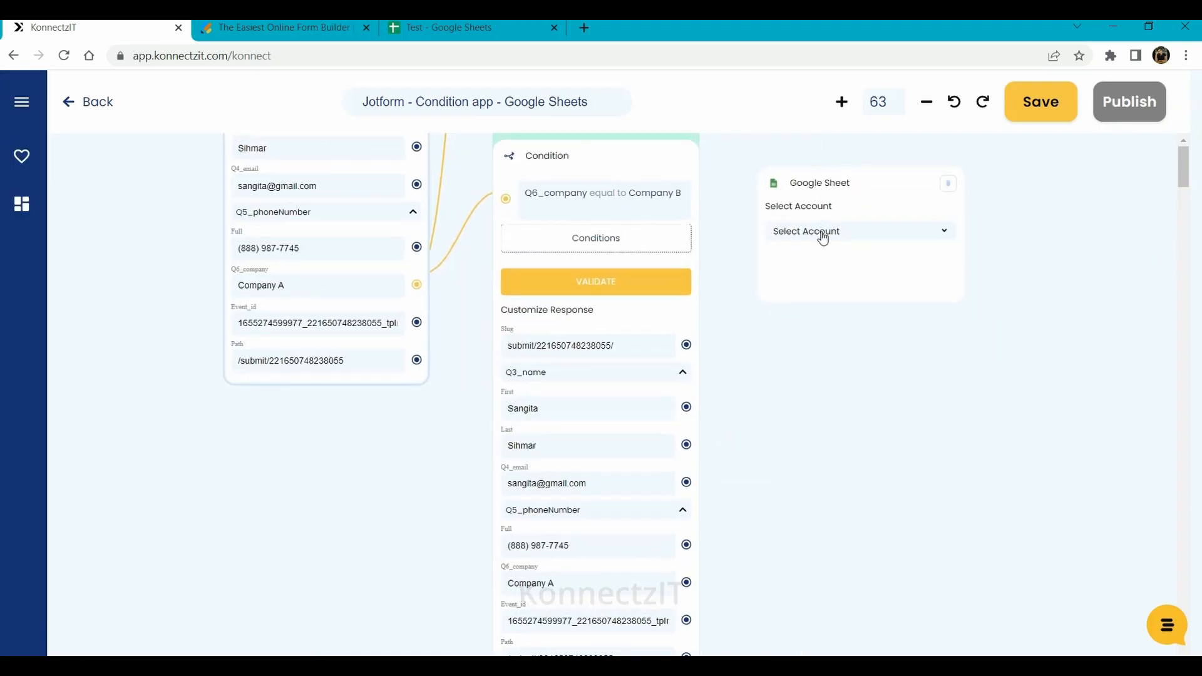
{"action": "left_click", "coordinate": [823, 235]}
{"action": "left_click", "coordinate": [824, 296]}
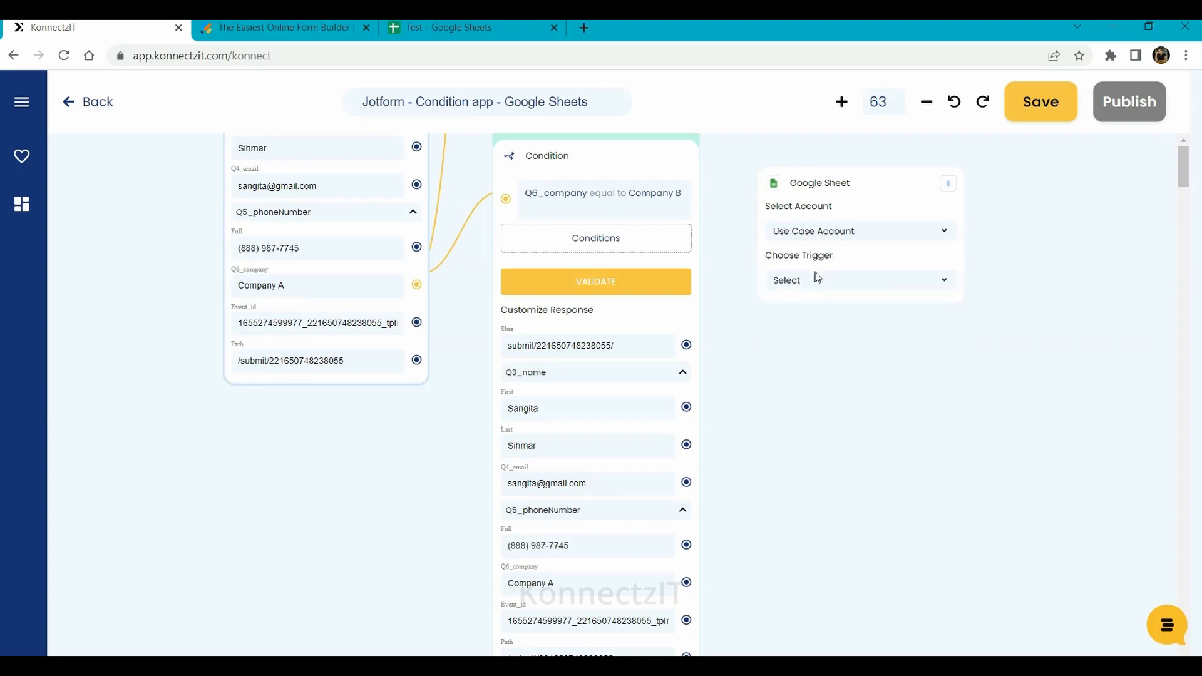
{"action": "left_click", "coordinate": [817, 285]}
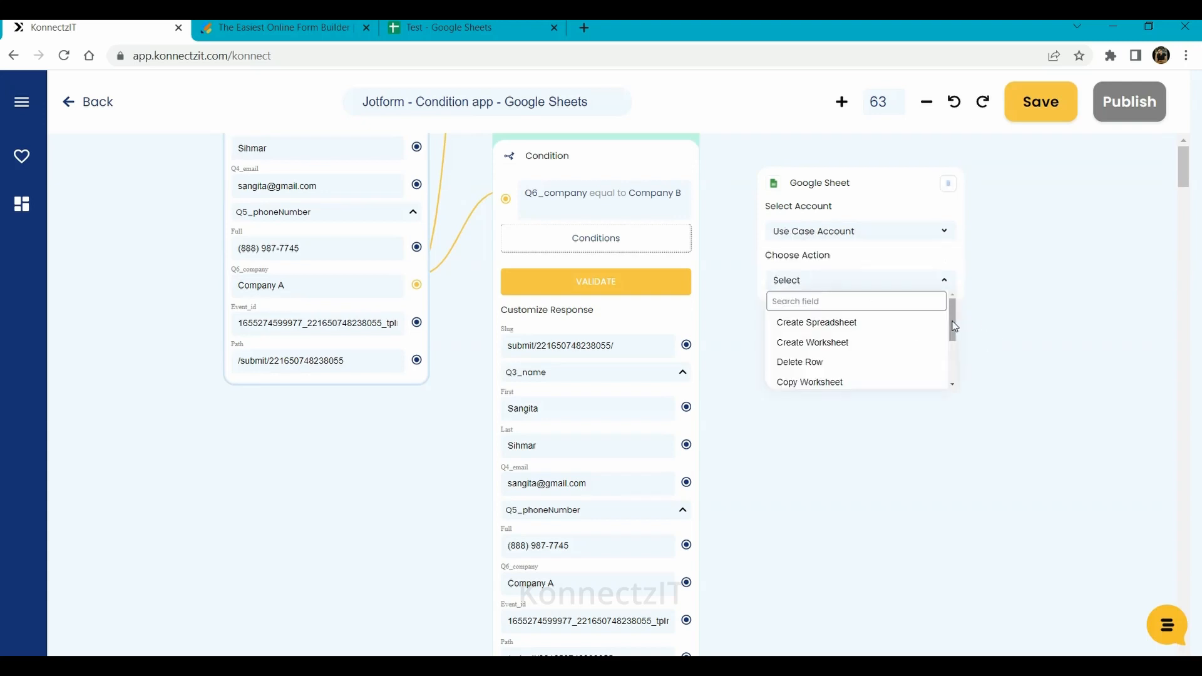
{"action": "left_click_drag", "start_coordinate": [953, 313], "coordinate": [957, 409]}
{"action": "left_click", "coordinate": [849, 355]}
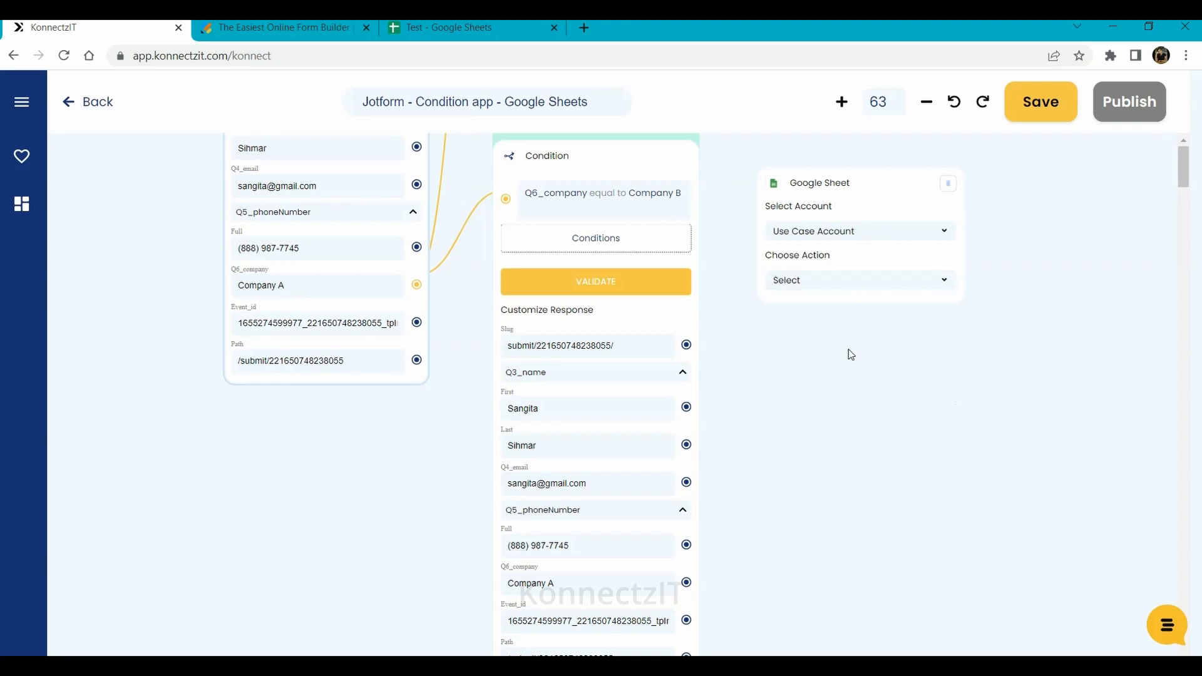
{"action": "left_click", "coordinate": [813, 332]}
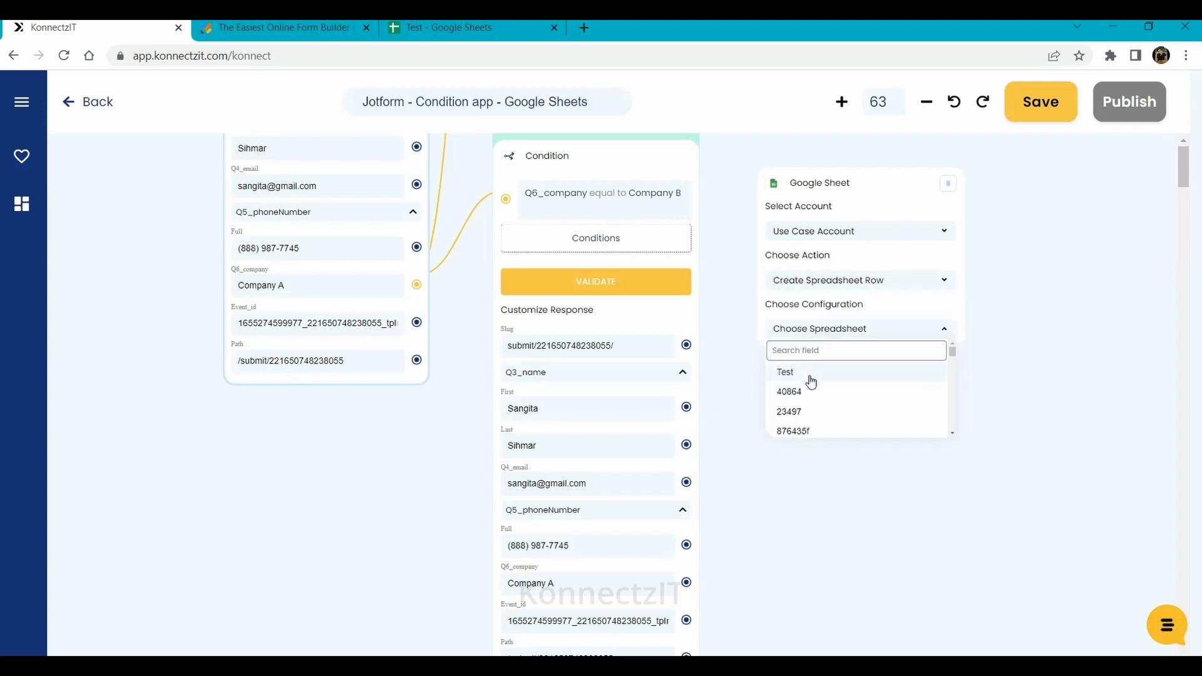
{"action": "left_click", "coordinate": [810, 378]}
{"action": "left_click", "coordinate": [801, 360]}
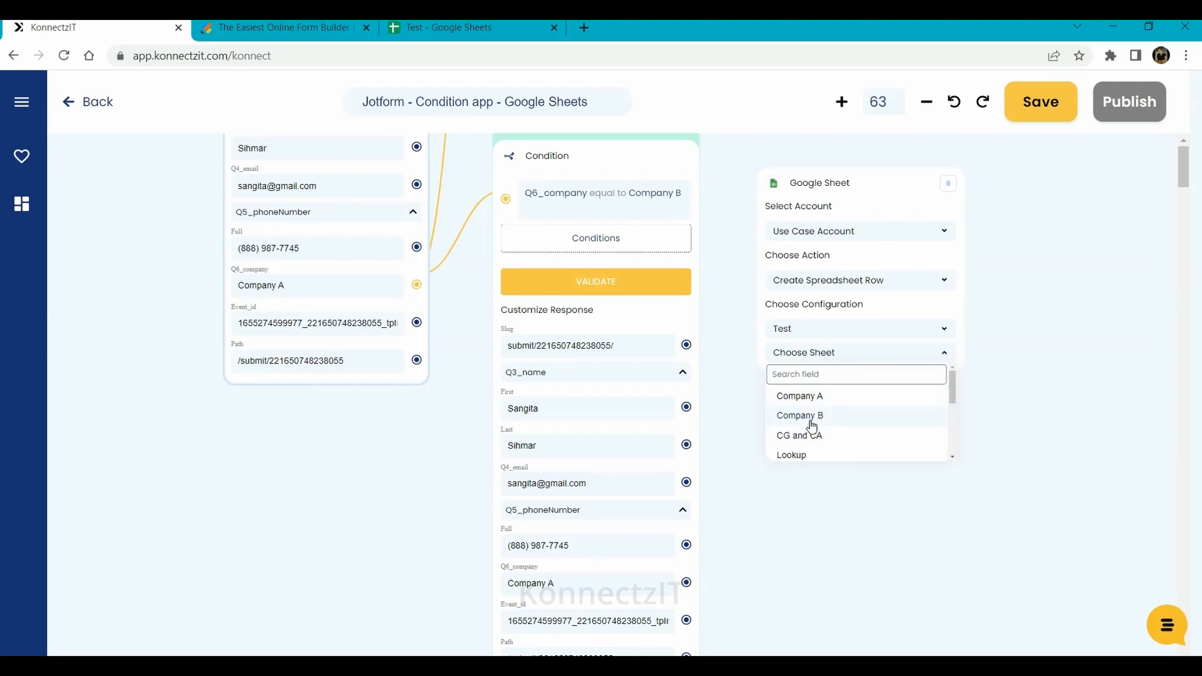
{"action": "left_click", "coordinate": [812, 420]}
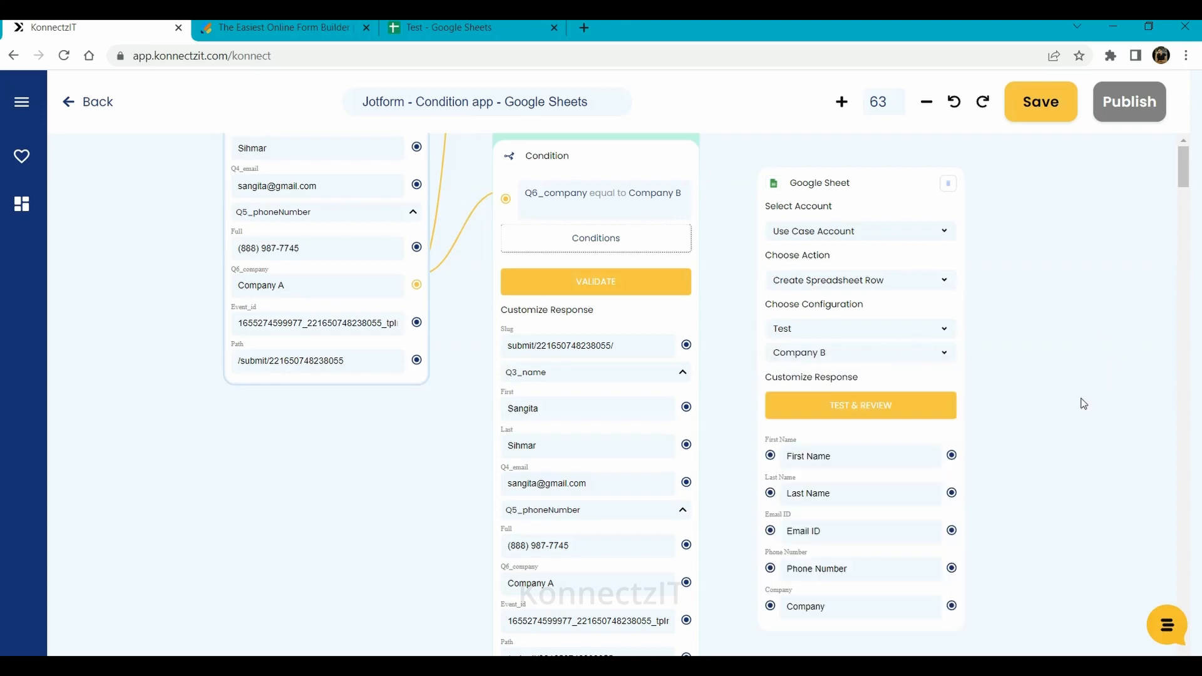
- Link First, Last, Q4_email, Full and Q6_company to the Company B sheet columns, then run the test
{"action": "left_click_drag", "start_coordinate": [1082, 400], "coordinate": [1100, 284]}
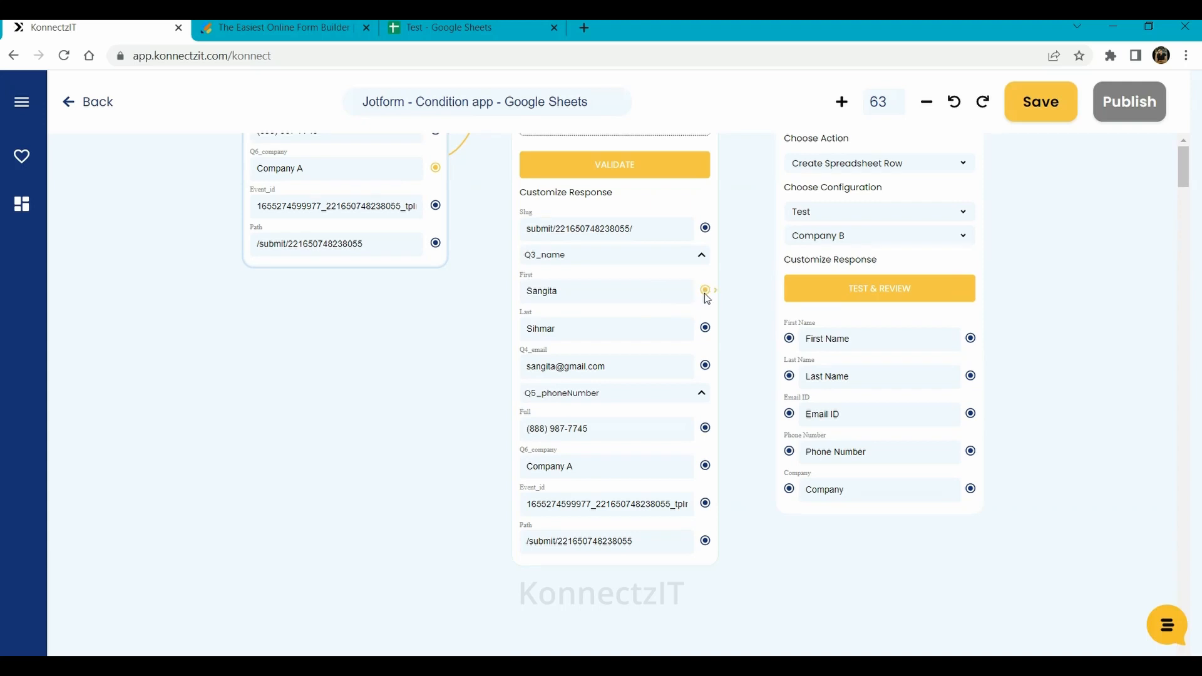
{"action": "left_click_drag", "start_coordinate": [705, 291], "coordinate": [790, 339]}
{"action": "left_click_drag", "start_coordinate": [705, 328], "coordinate": [790, 377]}
{"action": "left_click_drag", "start_coordinate": [706, 365], "coordinate": [789, 413]}
{"action": "left_click_drag", "start_coordinate": [706, 428], "coordinate": [790, 451]}
{"action": "left_click_drag", "start_coordinate": [705, 465], "coordinate": [789, 489]}
{"action": "scroll", "coordinate": [1060, 413], "scroll_direction": "up", "scroll_amount": 2}
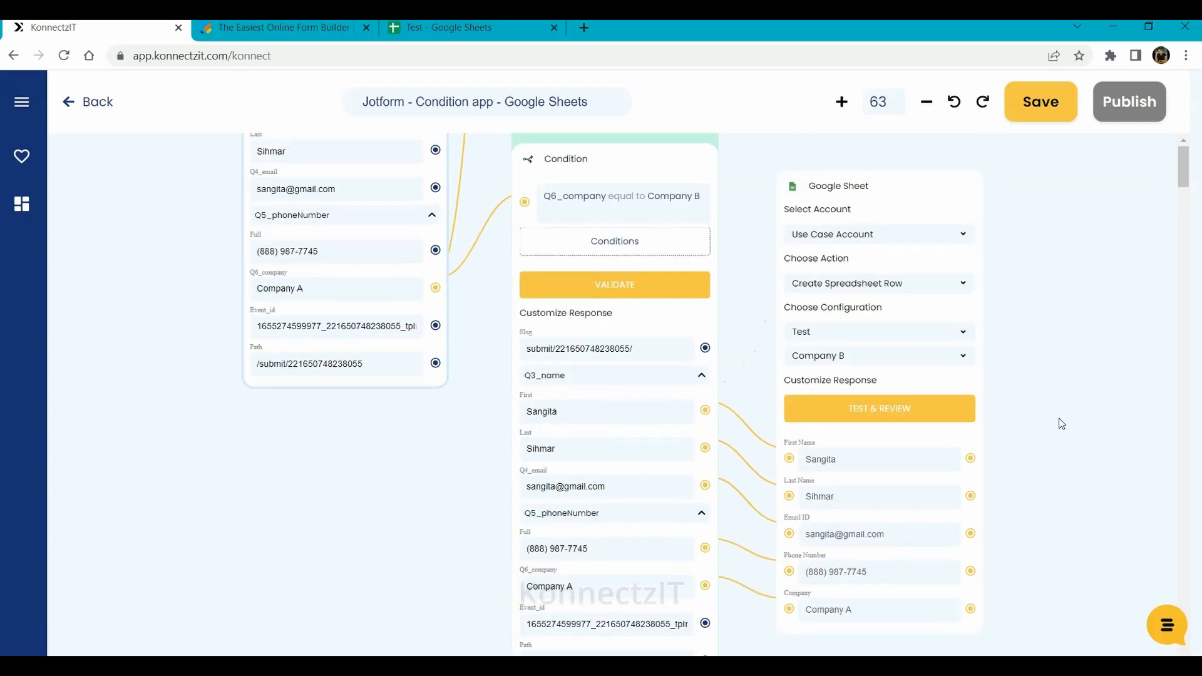
{"action": "left_click", "coordinate": [914, 420]}
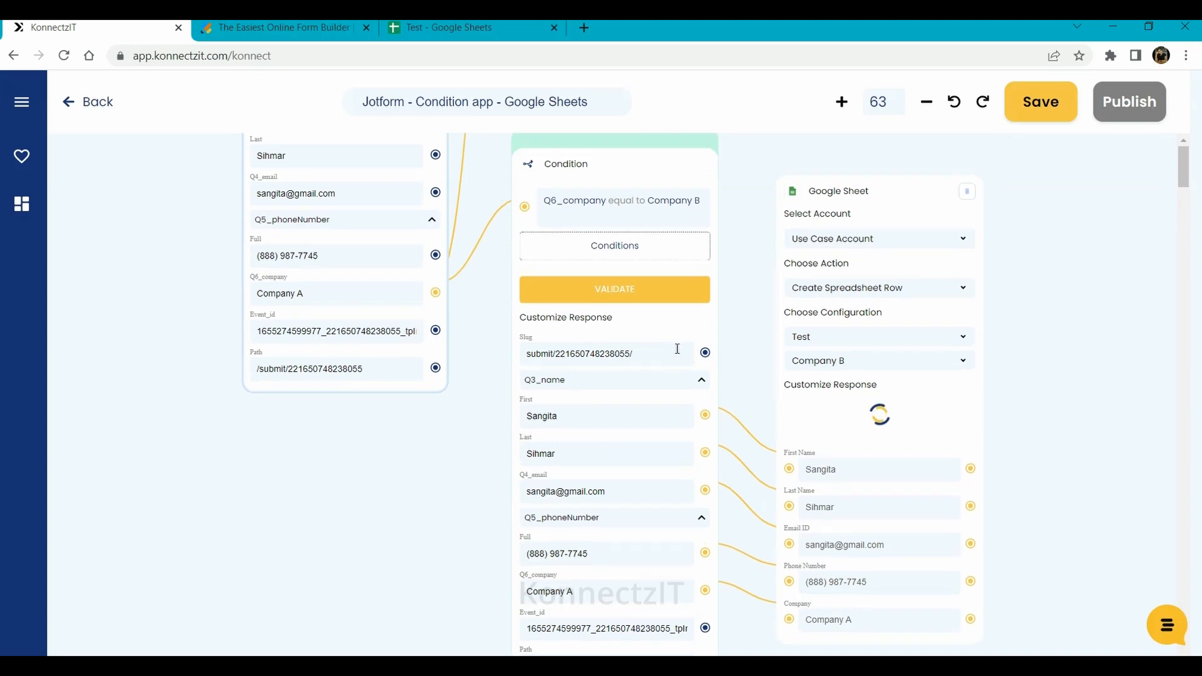
{"action": "scroll", "coordinate": [700, 320], "scroll_direction": "down", "scroll_amount": 1}
{"action": "scroll", "coordinate": [705, 313], "scroll_direction": "down", "scroll_amount": 1}
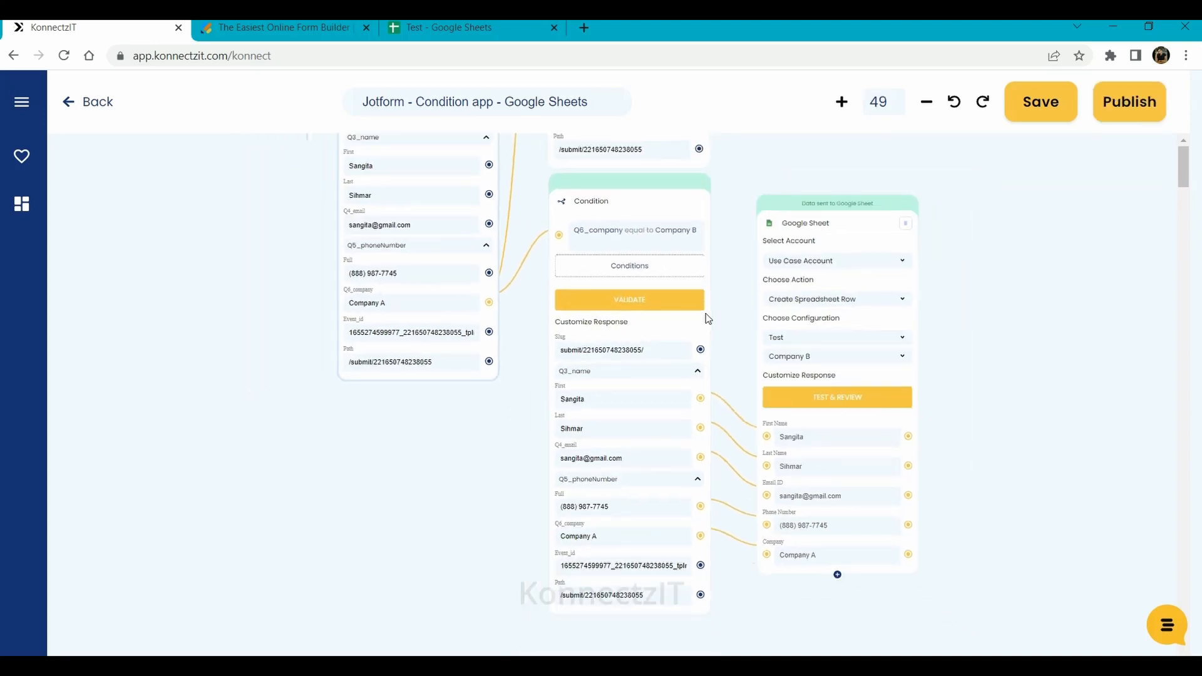
- Tidy the Google Sheet and Jotform nodes, then publish the konnect
{"action": "scroll", "coordinate": [982, 313], "scroll_direction": "up", "scroll_amount": 2}
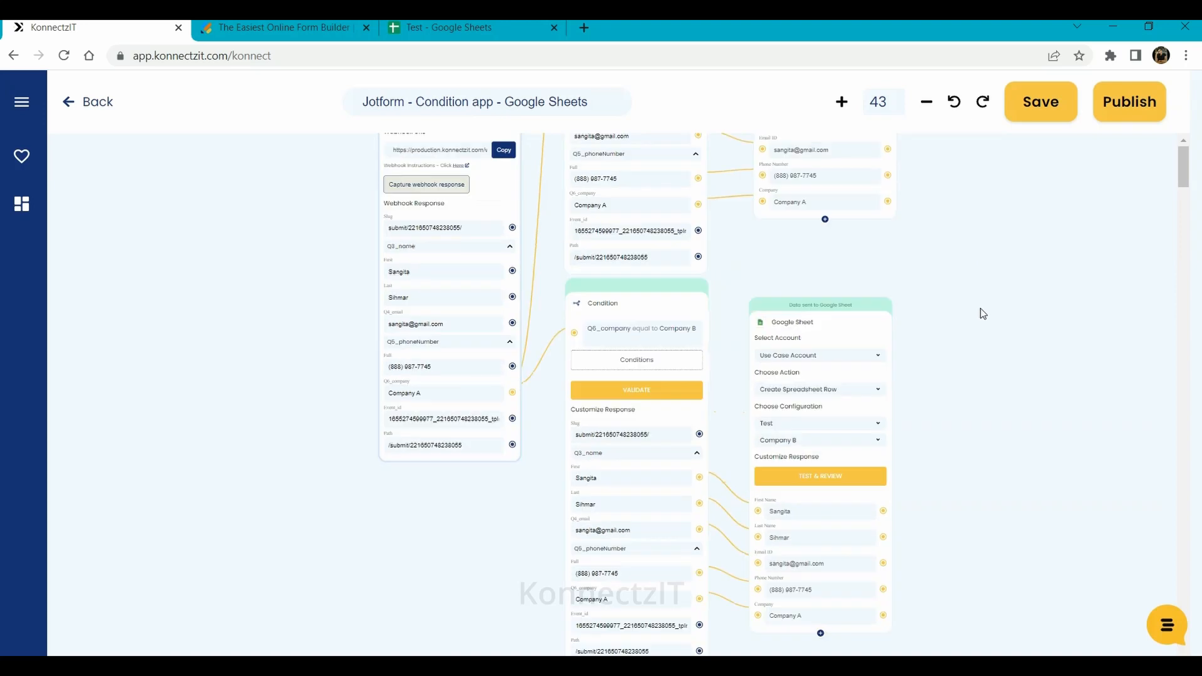
{"action": "left_click_drag", "start_coordinate": [848, 340], "coordinate": [861, 321]}
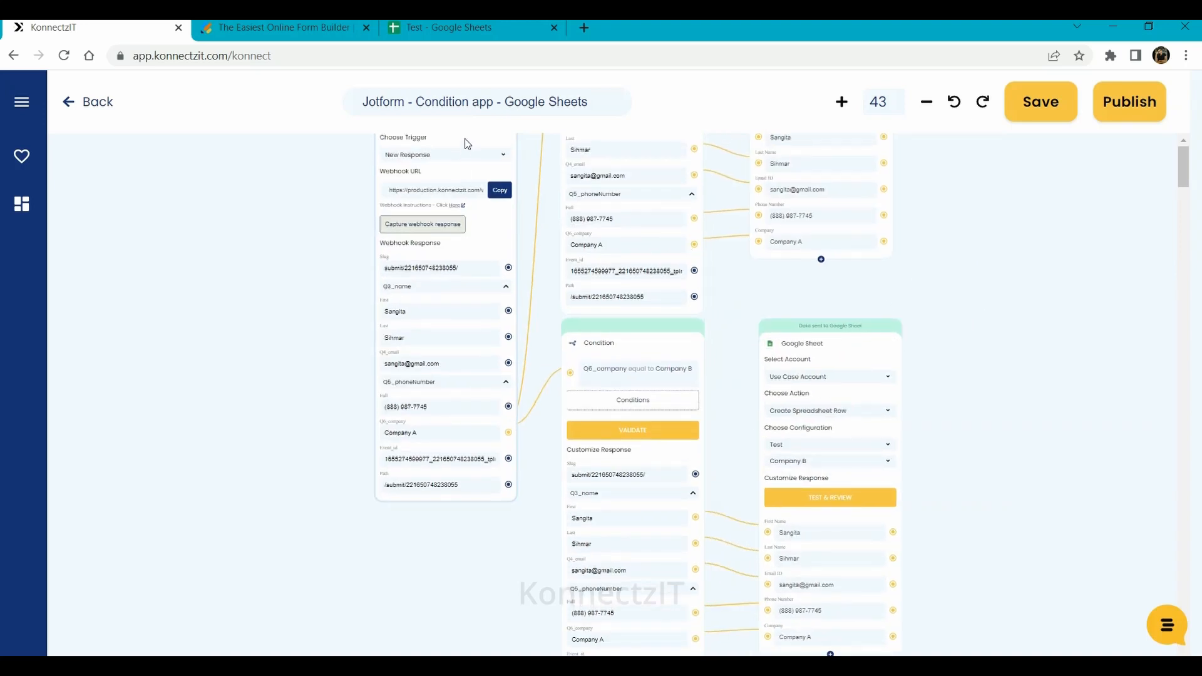
{"action": "left_click_drag", "start_coordinate": [464, 141], "coordinate": [408, 268]}
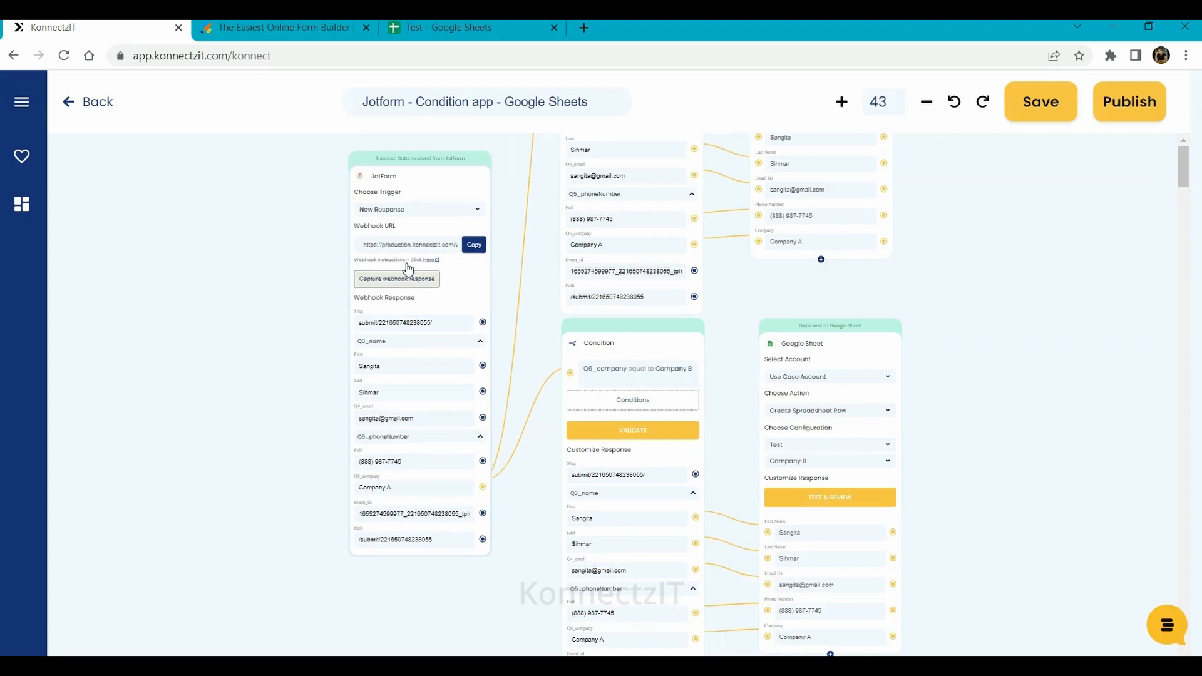
{"action": "left_click", "coordinate": [1130, 106]}
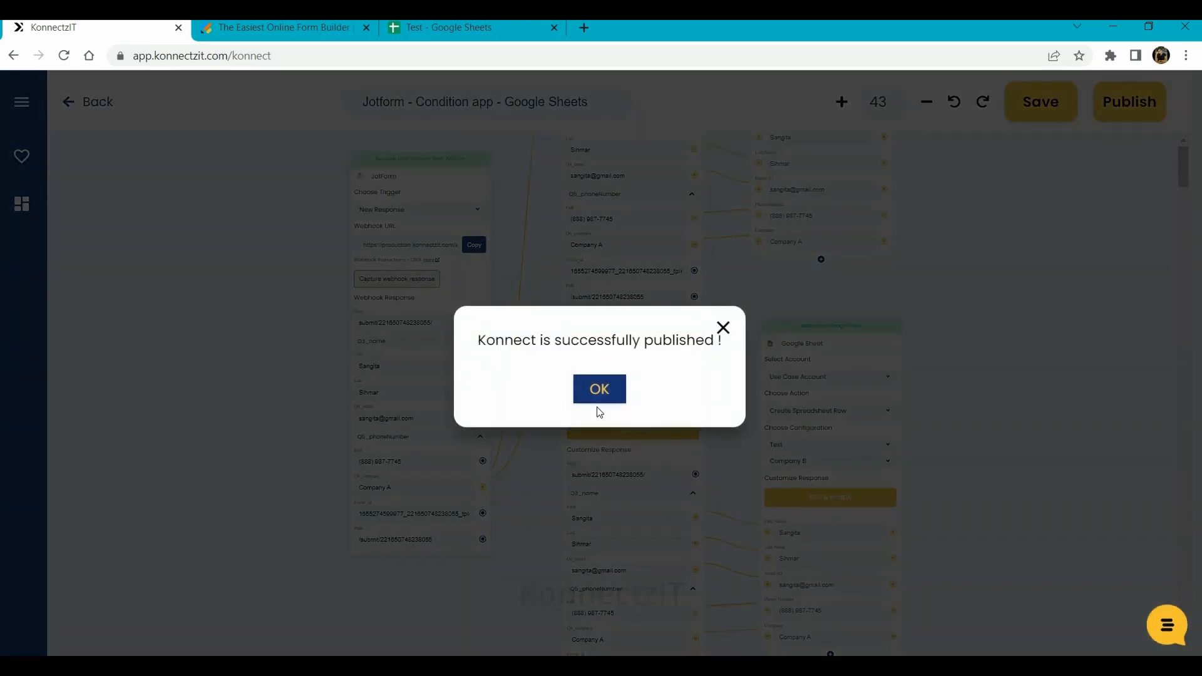
{"action": "left_click", "coordinate": [601, 387]}
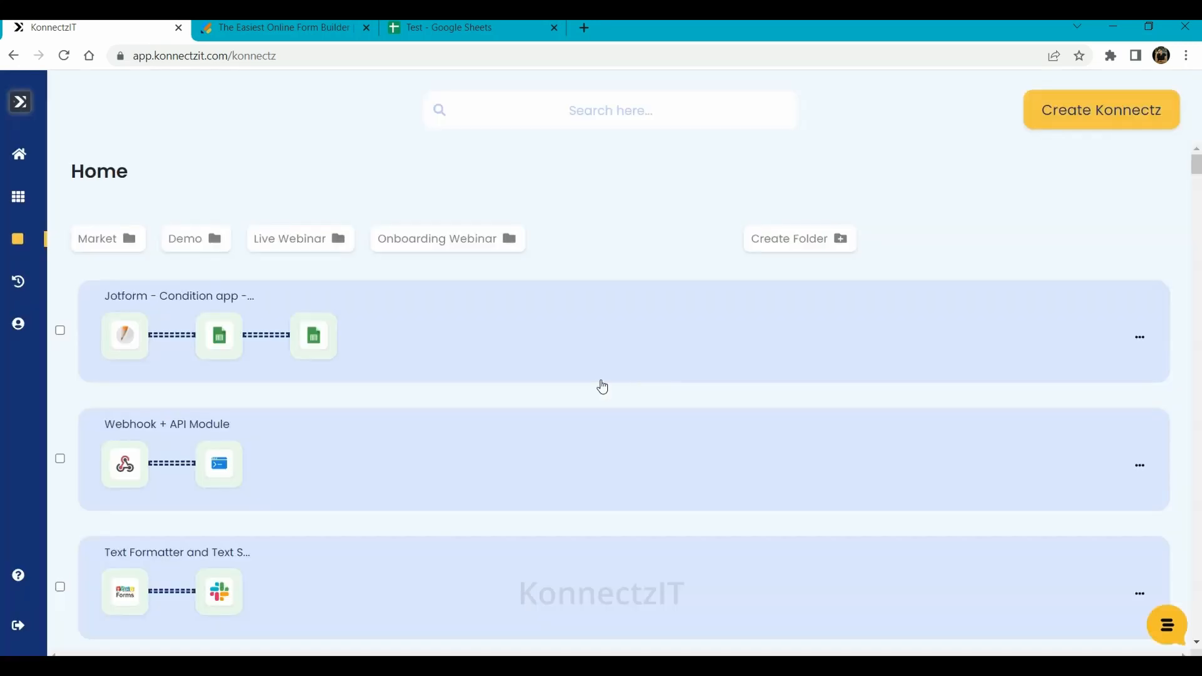
- Reopen the Jotform Konnect from Home, then move to the Test spreadsheet
{"action": "left_click", "coordinate": [568, 340]}
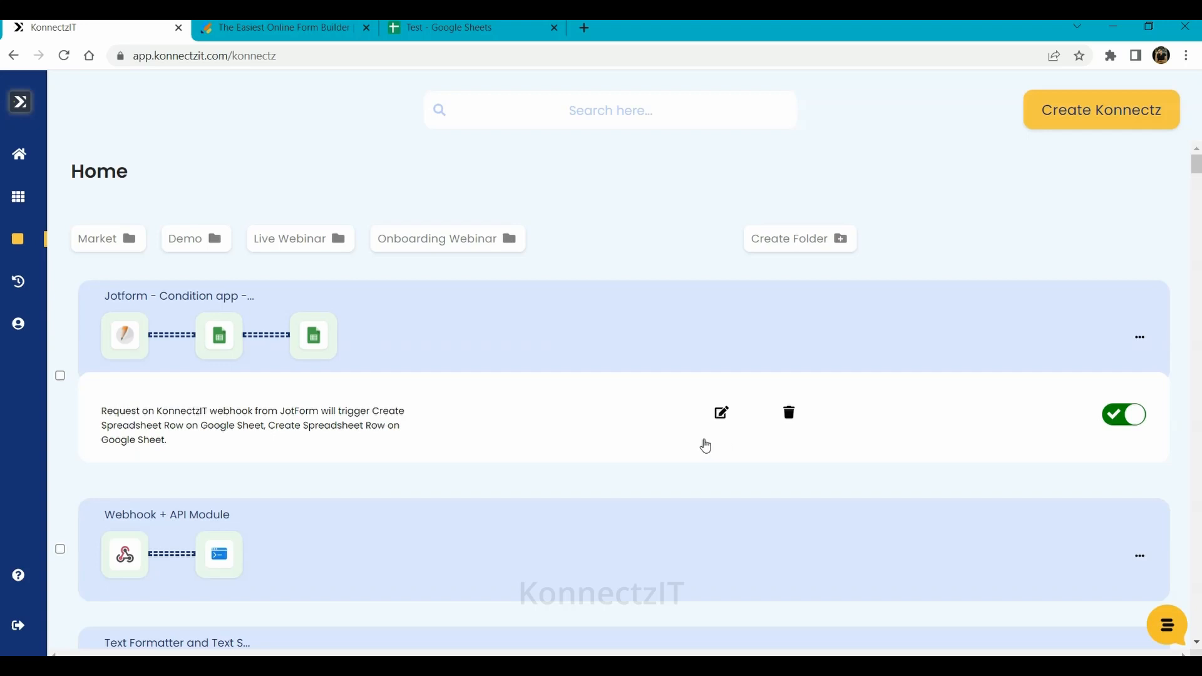
{"action": "left_click", "coordinate": [721, 415]}
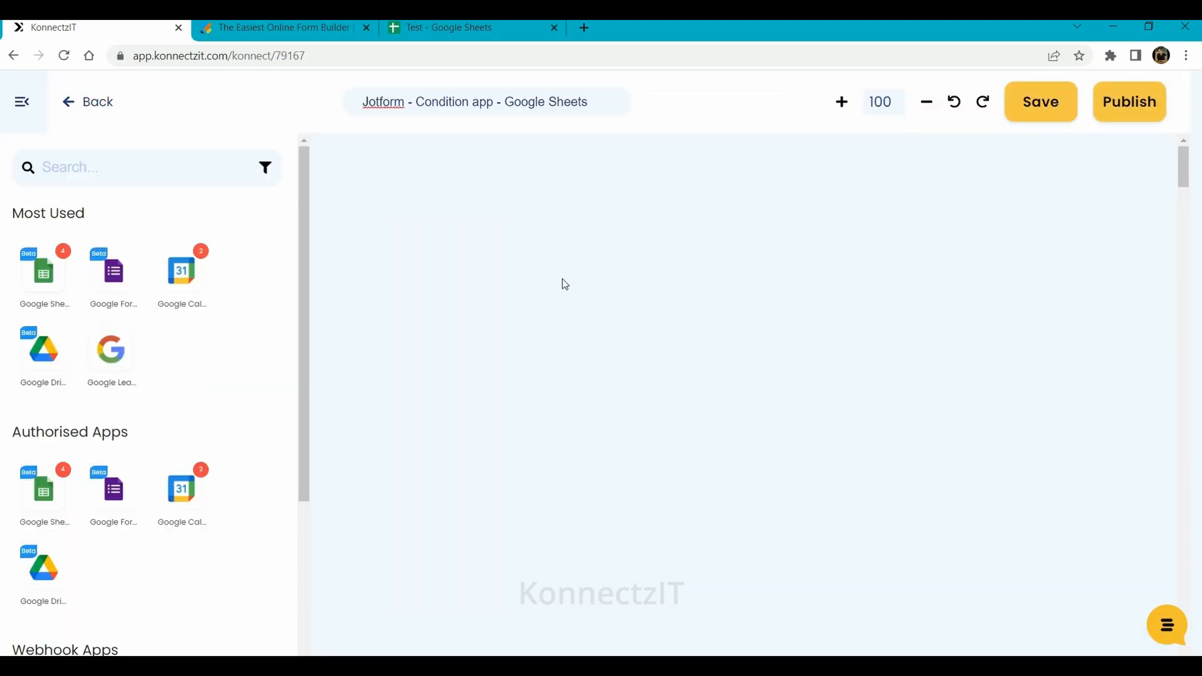
{"action": "left_click", "coordinate": [469, 25]}
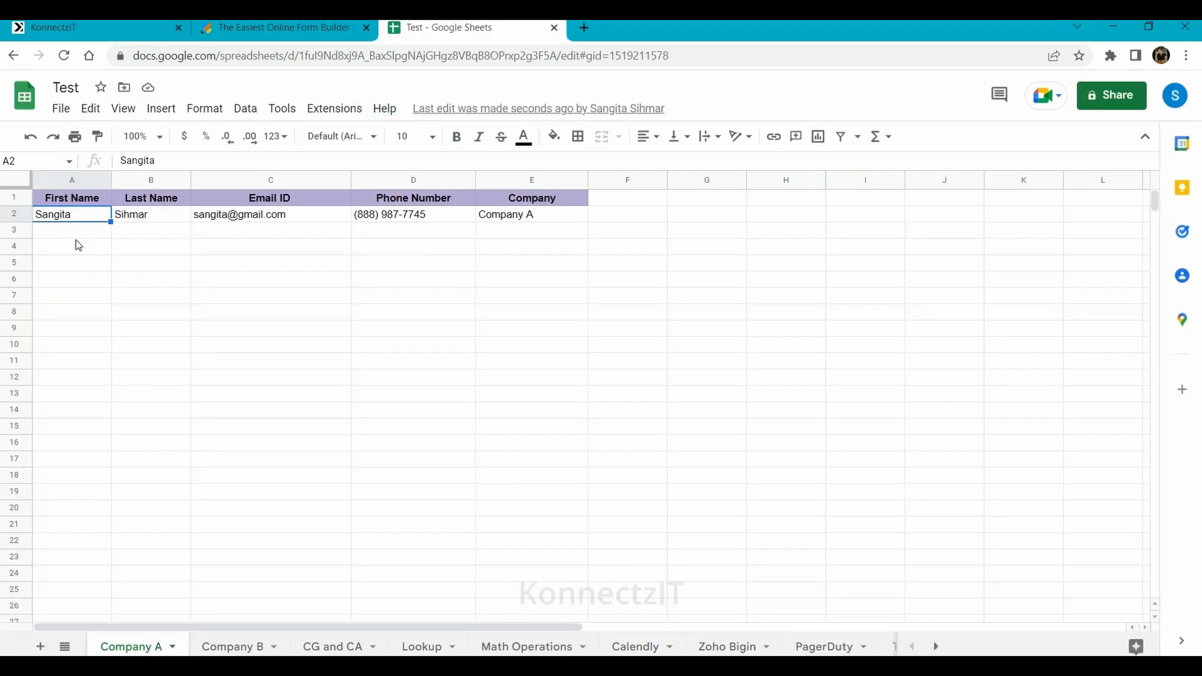
- Clear the test data in row 2 on both the Company A and Company B sheets
{"action": "left_click", "coordinate": [10, 214]}
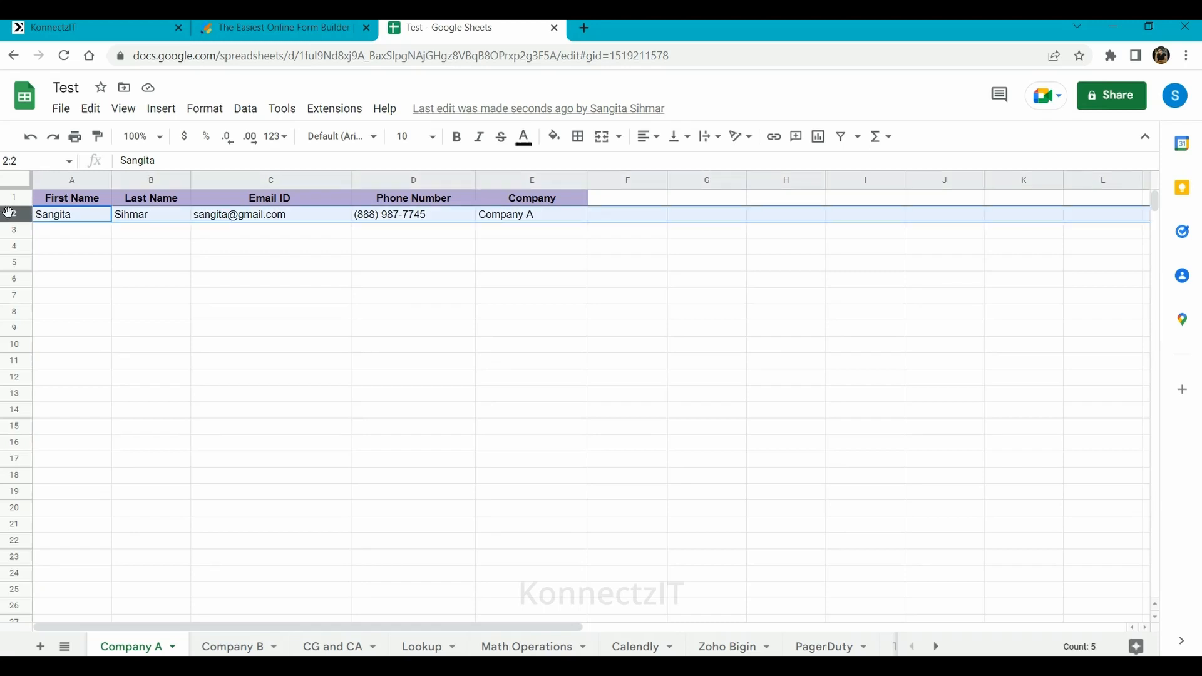
{"action": "key", "text": "Delete"}
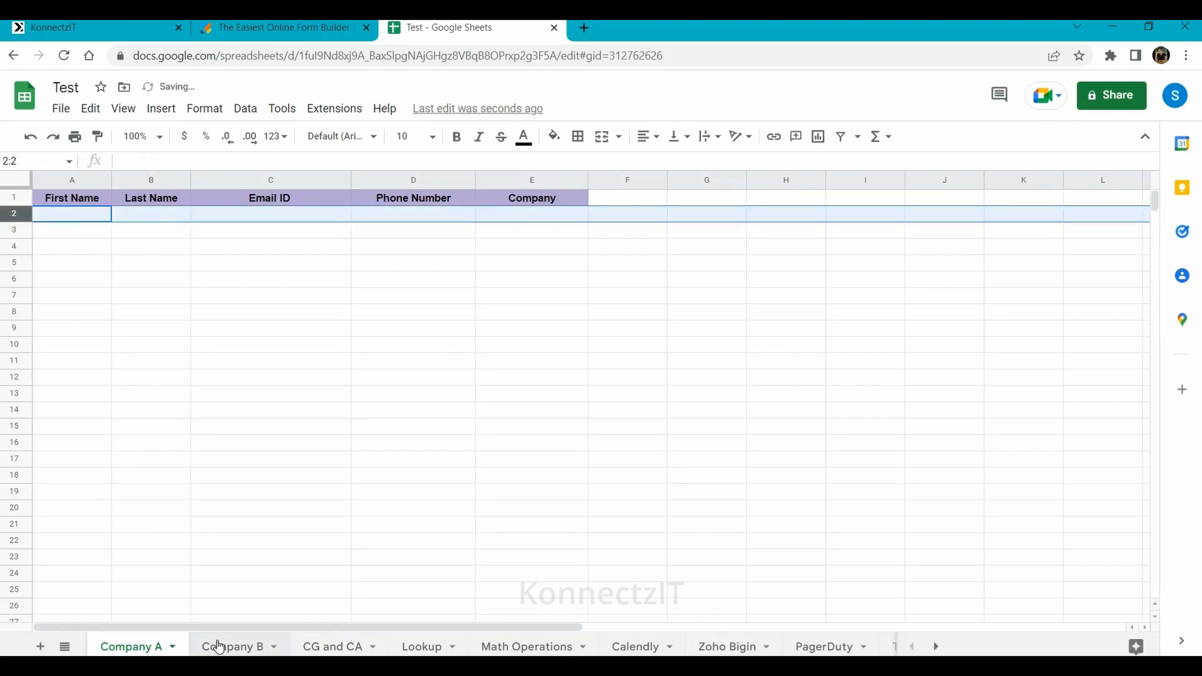
{"action": "left_click", "coordinate": [218, 647]}
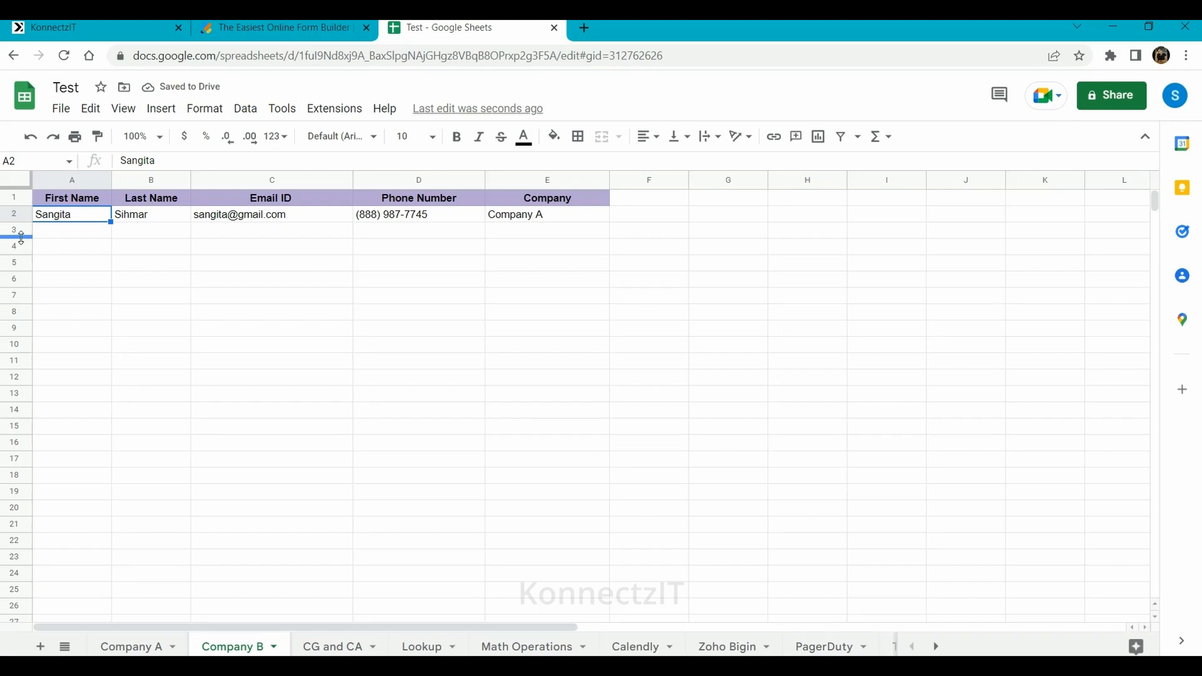
{"action": "left_click", "coordinate": [15, 214]}
{"action": "key", "text": "Delete"}
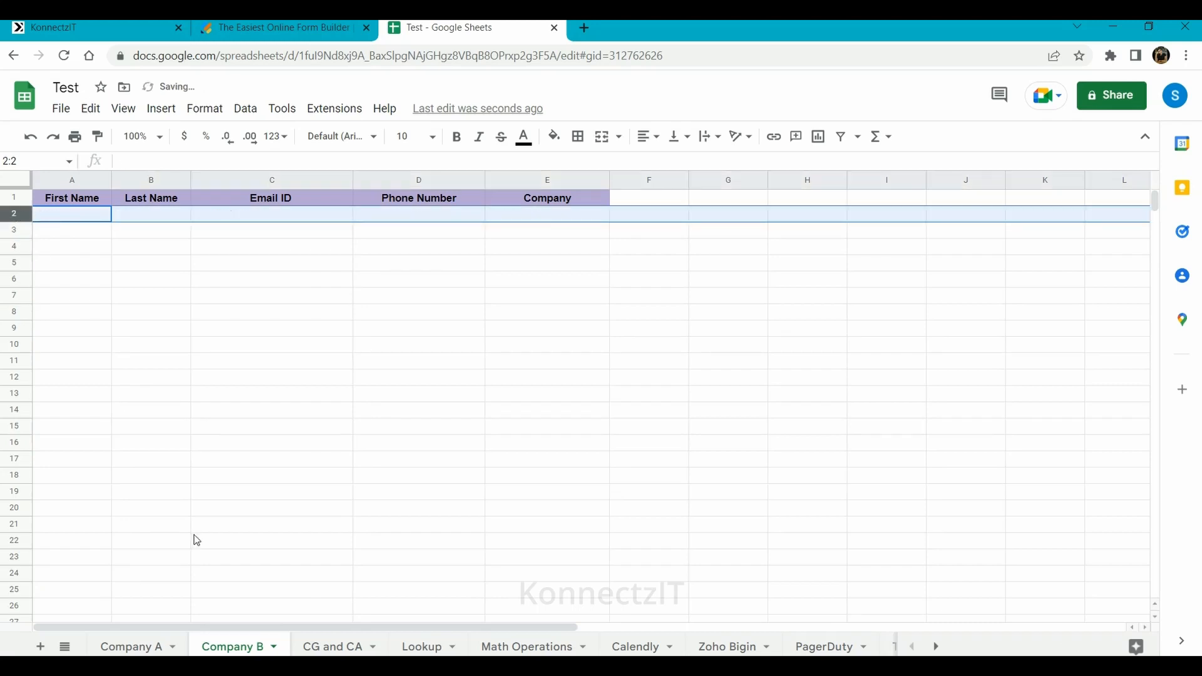
- Return to the Company A sheet at cell A2, then go to the Jotform form builder
{"action": "left_click", "coordinate": [141, 647]}
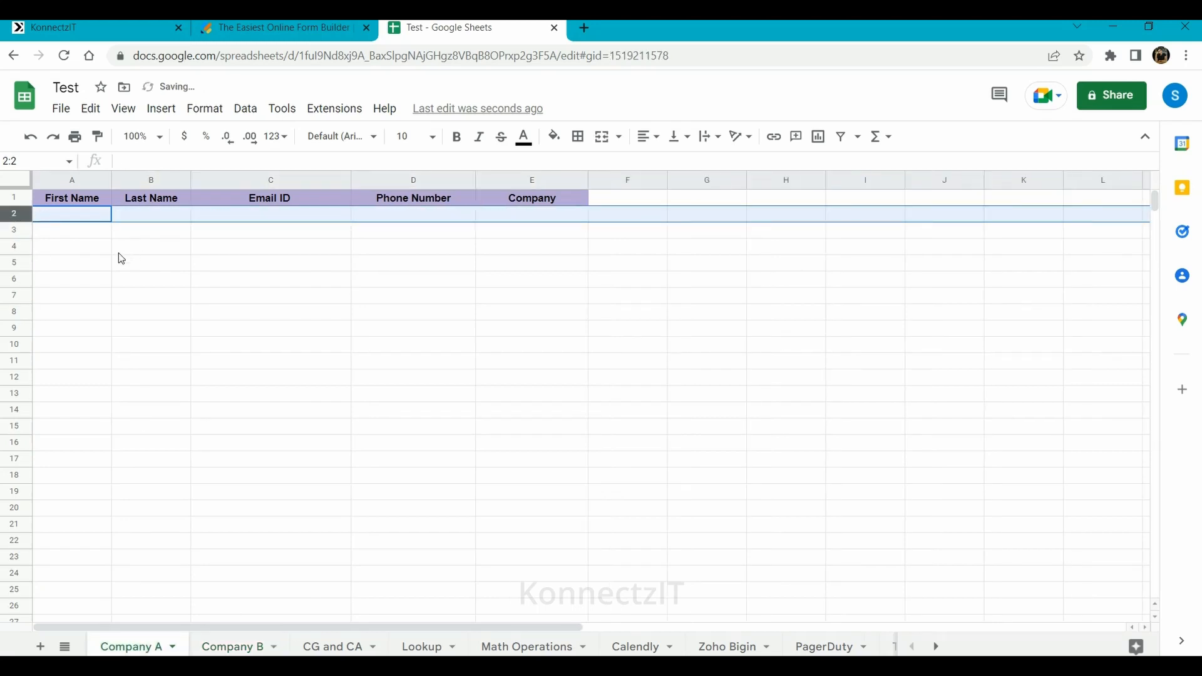
{"action": "left_click", "coordinate": [80, 217]}
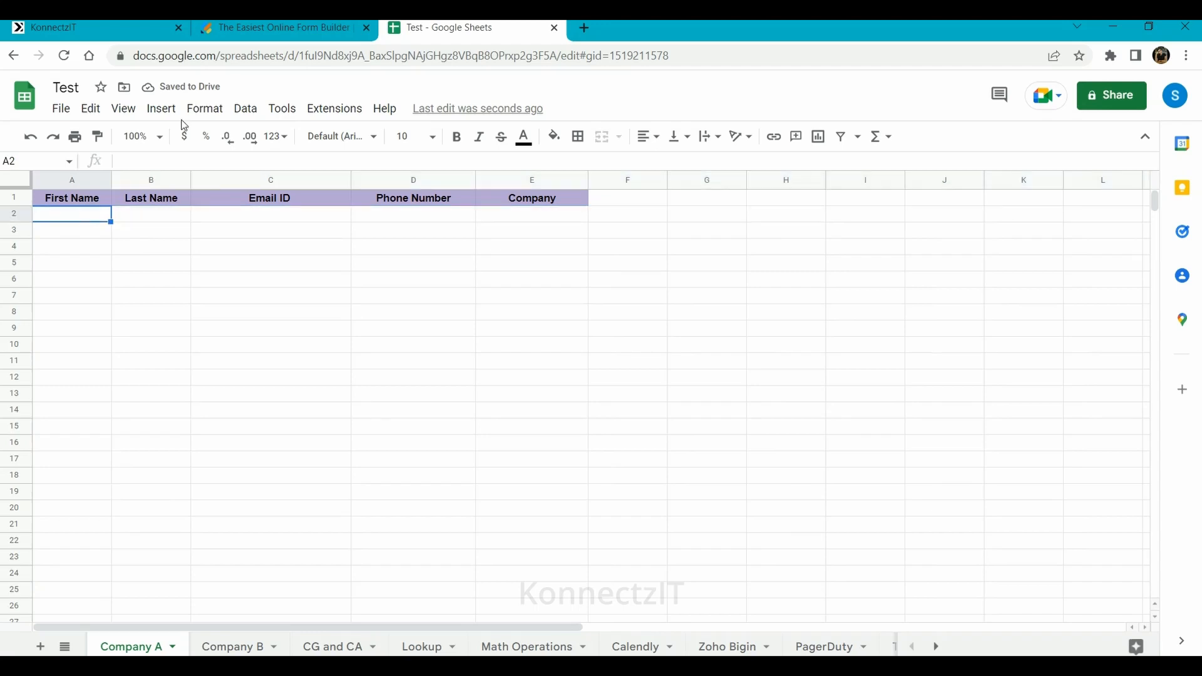
{"action": "left_click", "coordinate": [306, 25]}
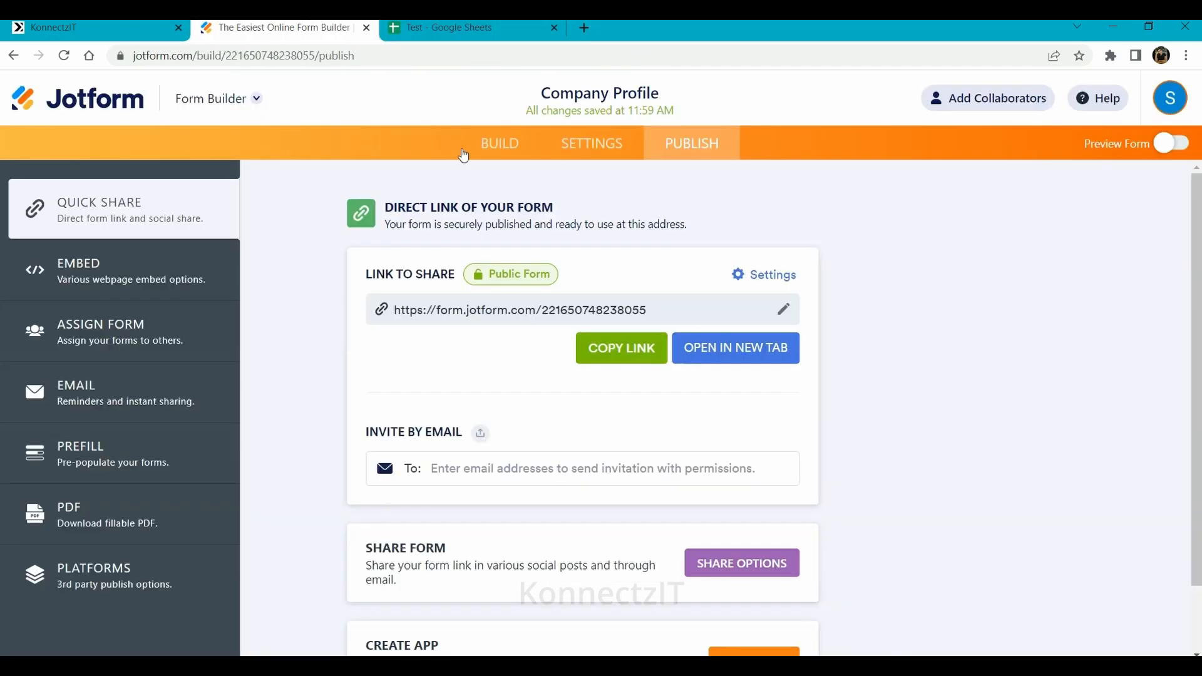
- Open the live Company Profile form and autofill the first name, last name, email and phone fields
{"action": "left_click", "coordinate": [704, 346]}
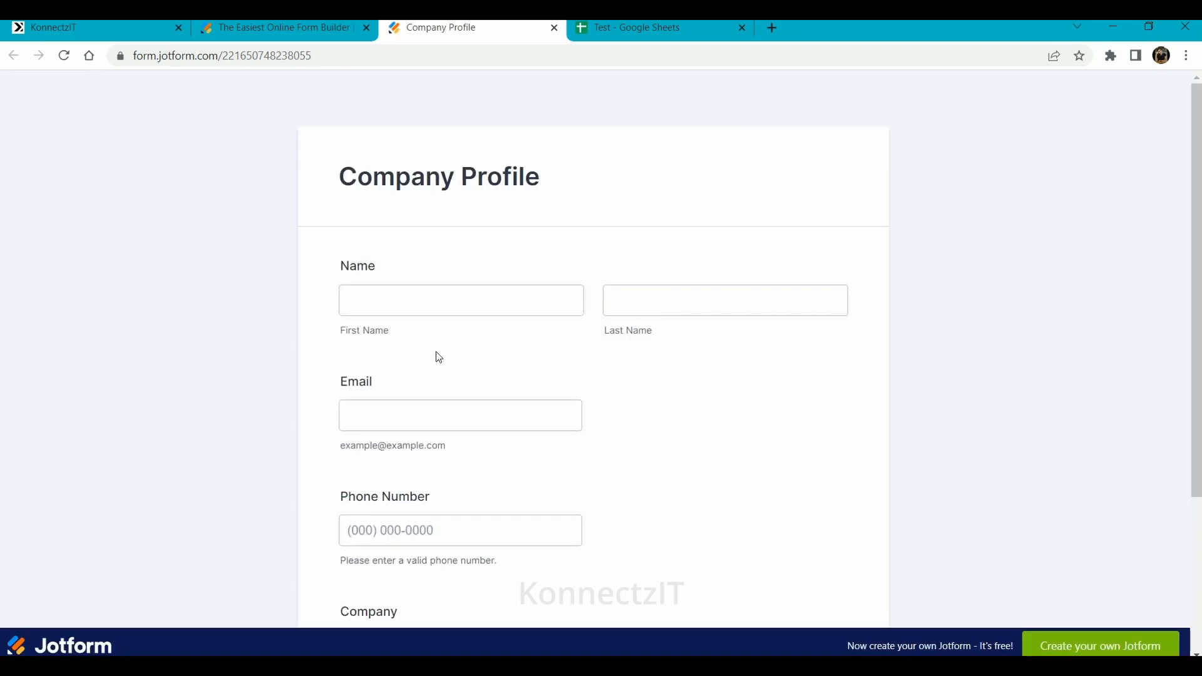
{"action": "left_click", "coordinate": [415, 295]}
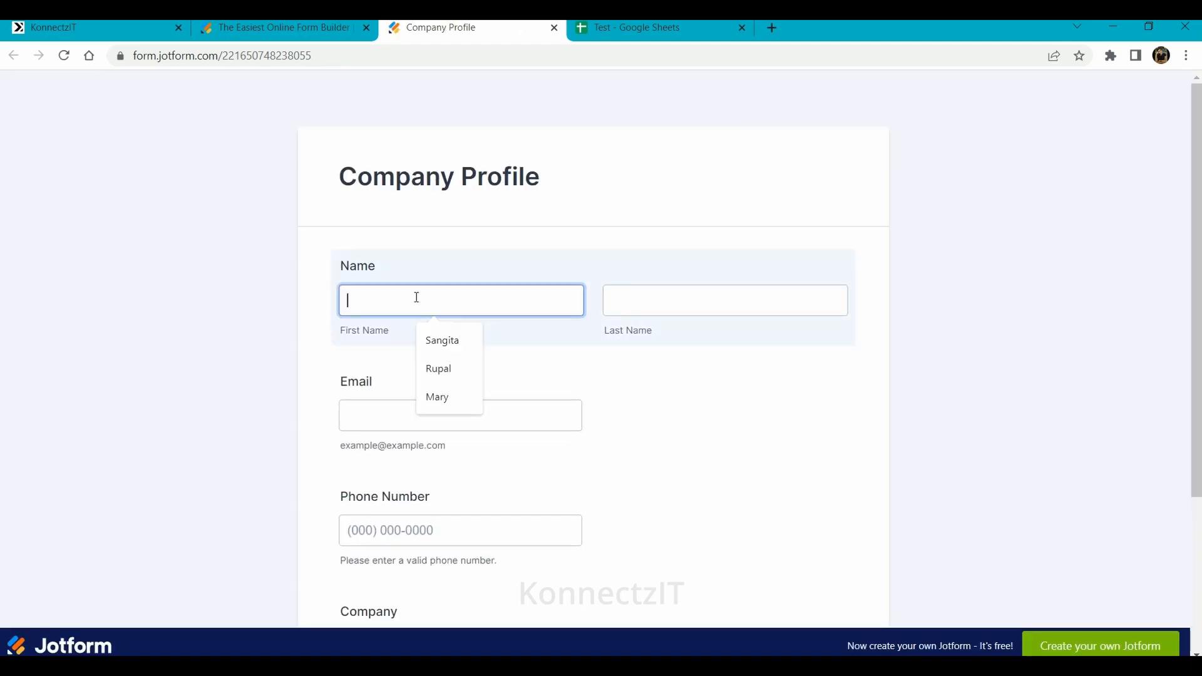
{"action": "left_click", "coordinate": [460, 379]}
{"action": "left_click", "coordinate": [711, 303]}
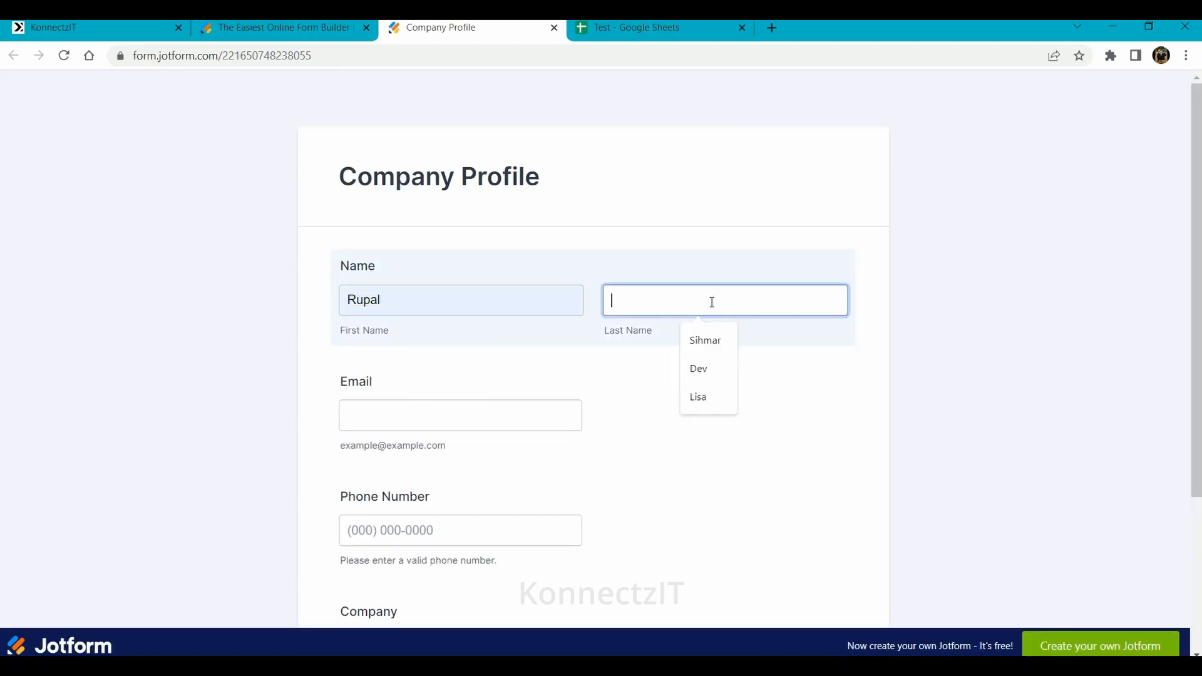
{"action": "left_click", "coordinate": [708, 375]}
{"action": "left_click", "coordinate": [386, 412]}
{"action": "left_click", "coordinate": [462, 482]}
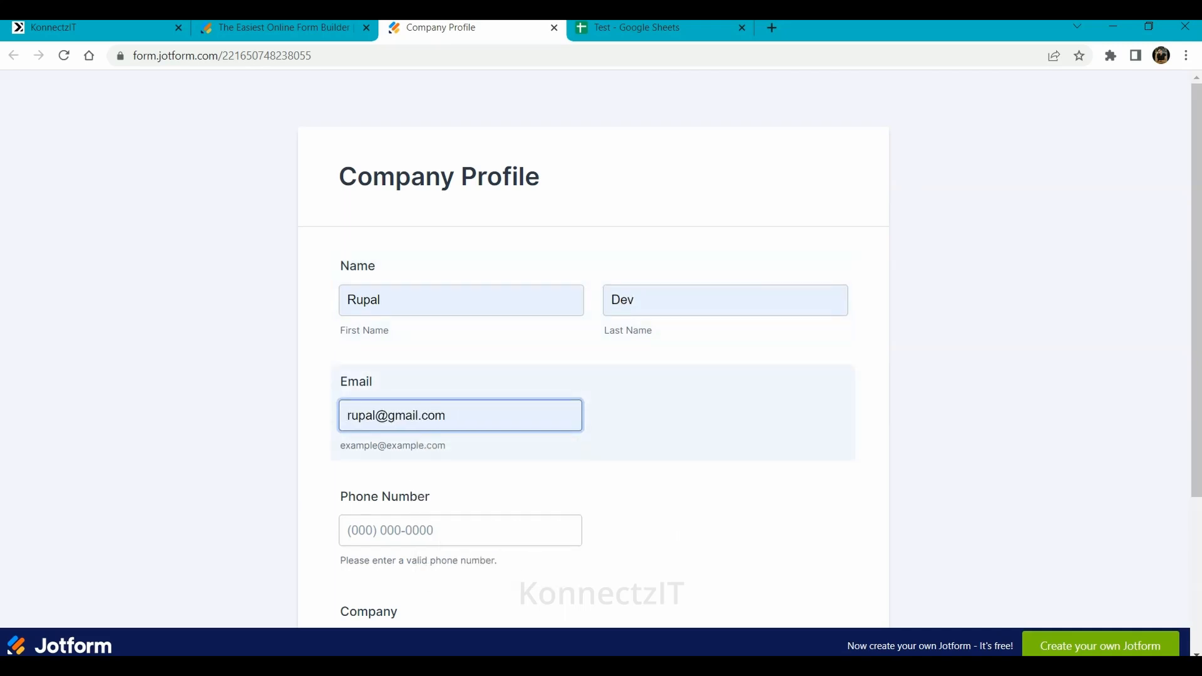
{"action": "left_click", "coordinate": [406, 530]}
{"action": "left_click", "coordinate": [462, 600]}
- Choose Company A as the company and submit the form
{"action": "scroll", "coordinate": [466, 602], "scroll_direction": "down", "scroll_amount": 3}
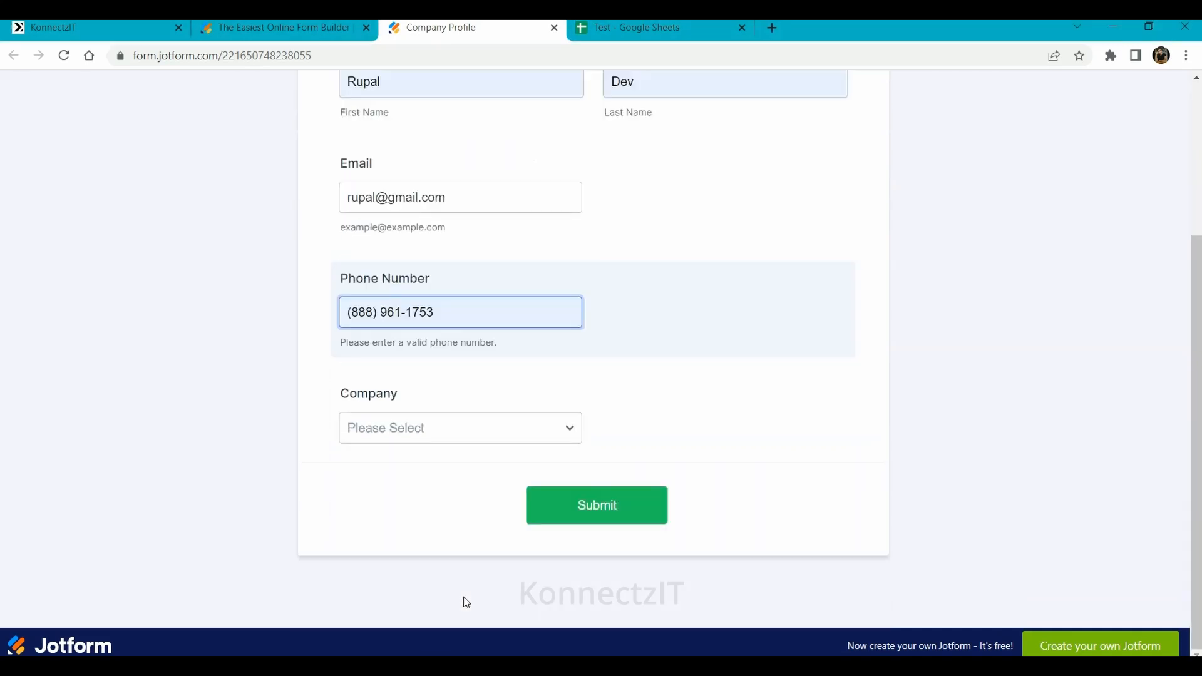
{"action": "left_click", "coordinate": [389, 427]}
{"action": "left_click", "coordinate": [389, 468]}
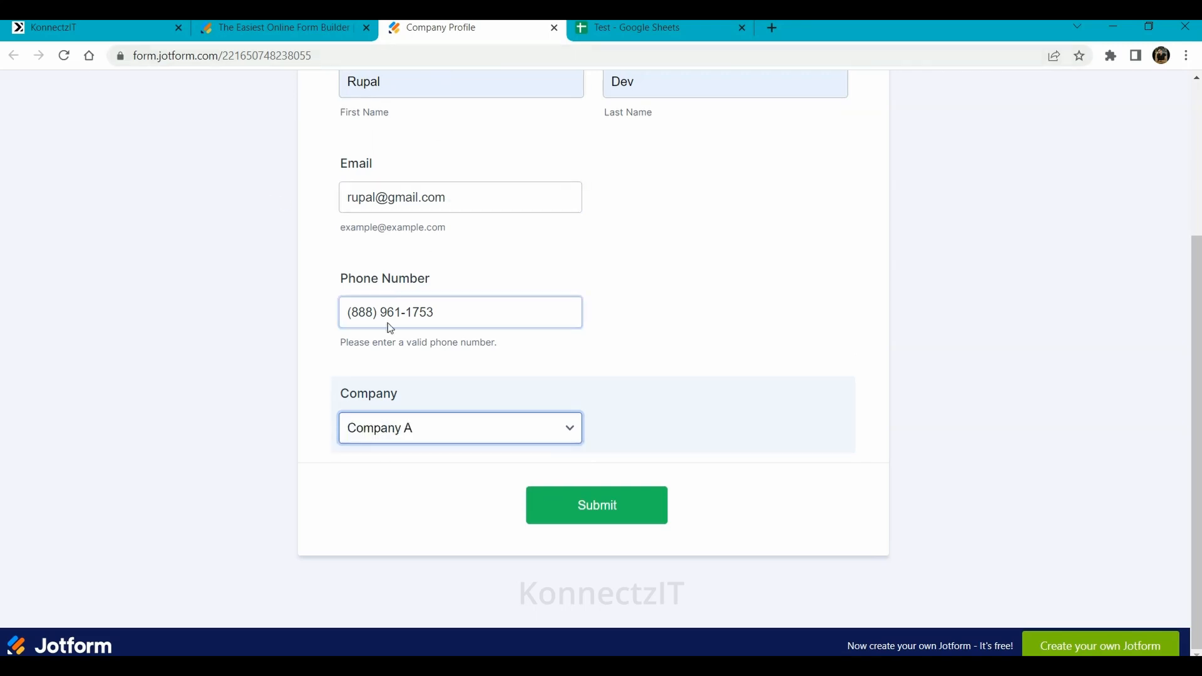
{"action": "left_click", "coordinate": [614, 509]}
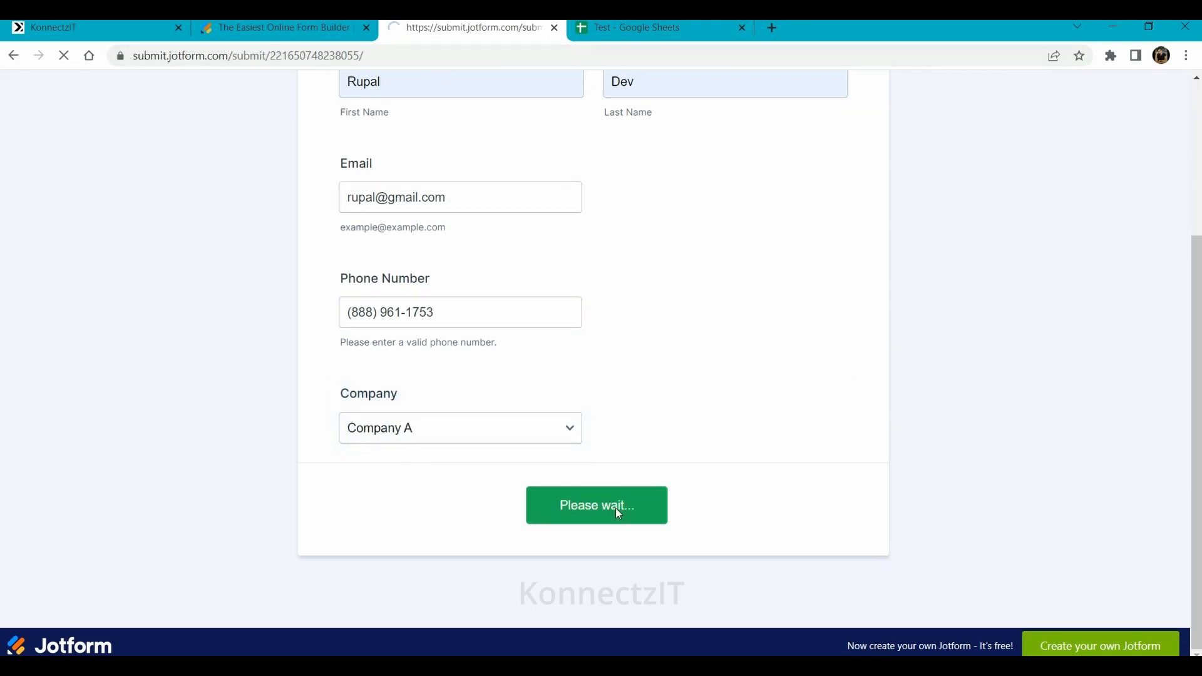
{"action": "left_click", "coordinate": [282, 27]}
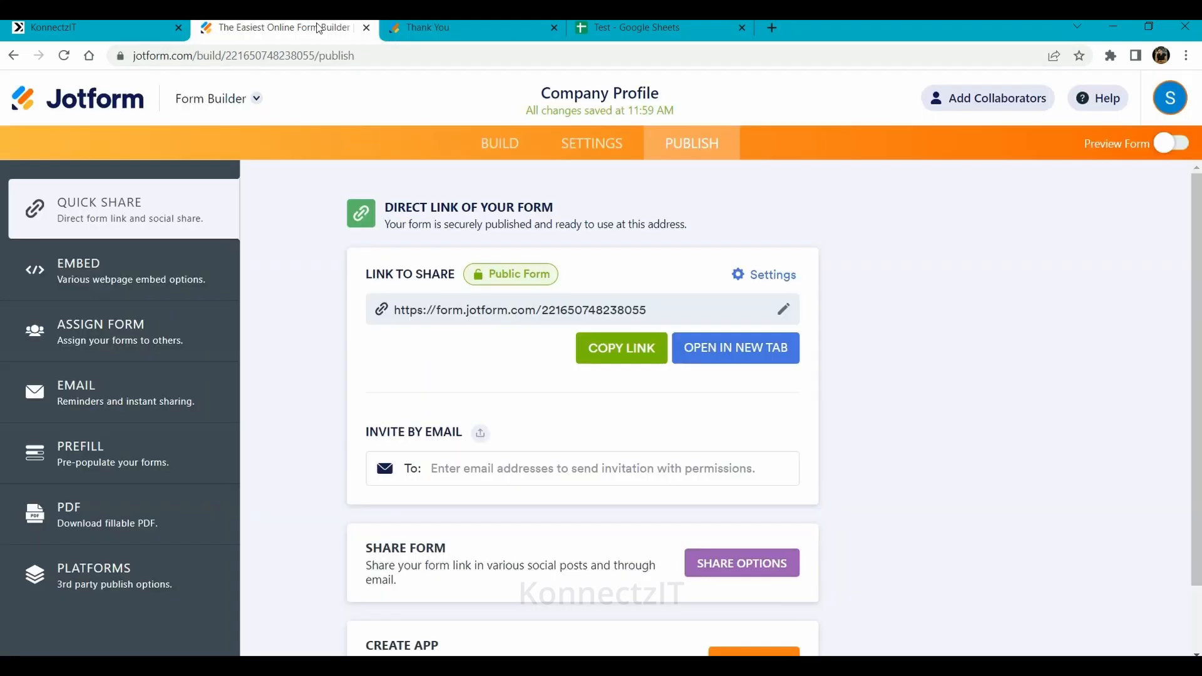
- Close the thank-you page, reopen the live form, and autofill name, email and phone
{"action": "left_click", "coordinate": [556, 28]}
{"action": "left_click", "coordinate": [726, 357]}
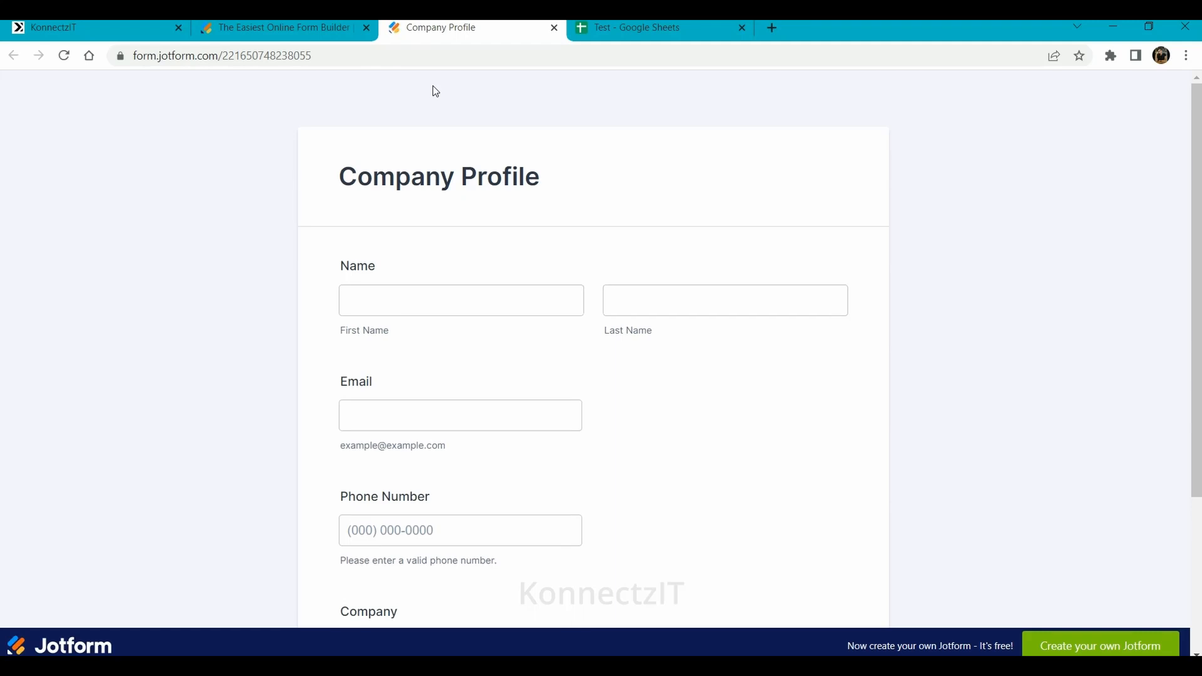
{"action": "left_click", "coordinate": [424, 307]}
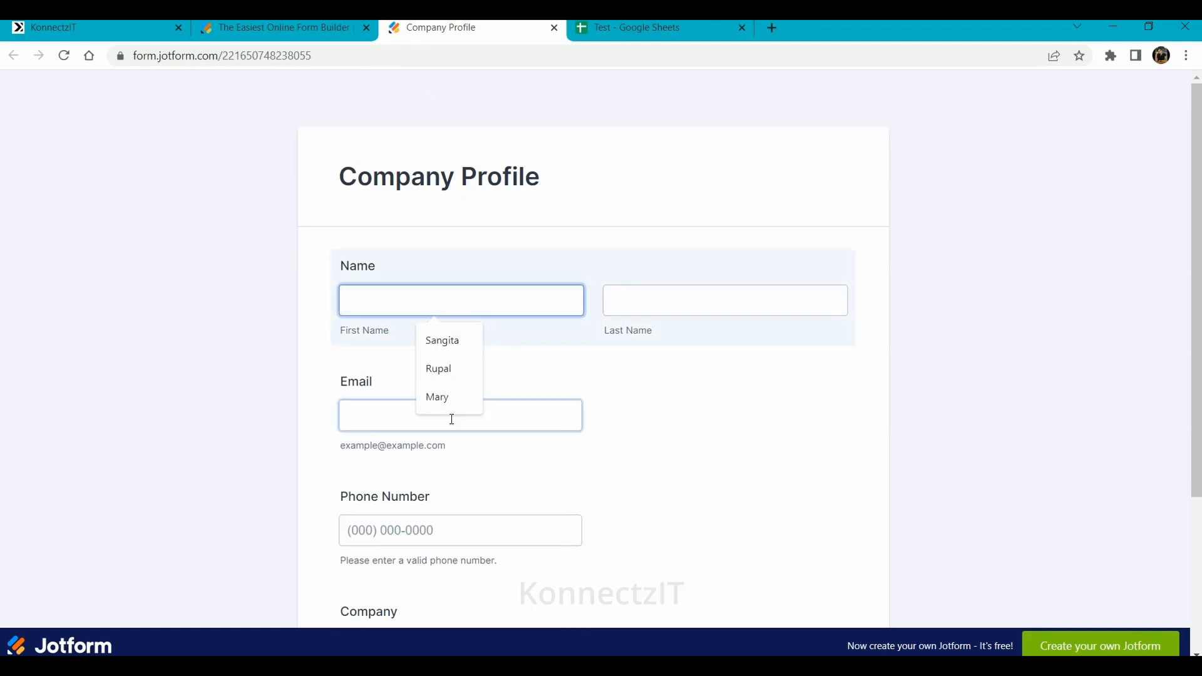
{"action": "left_click", "coordinate": [441, 397]}
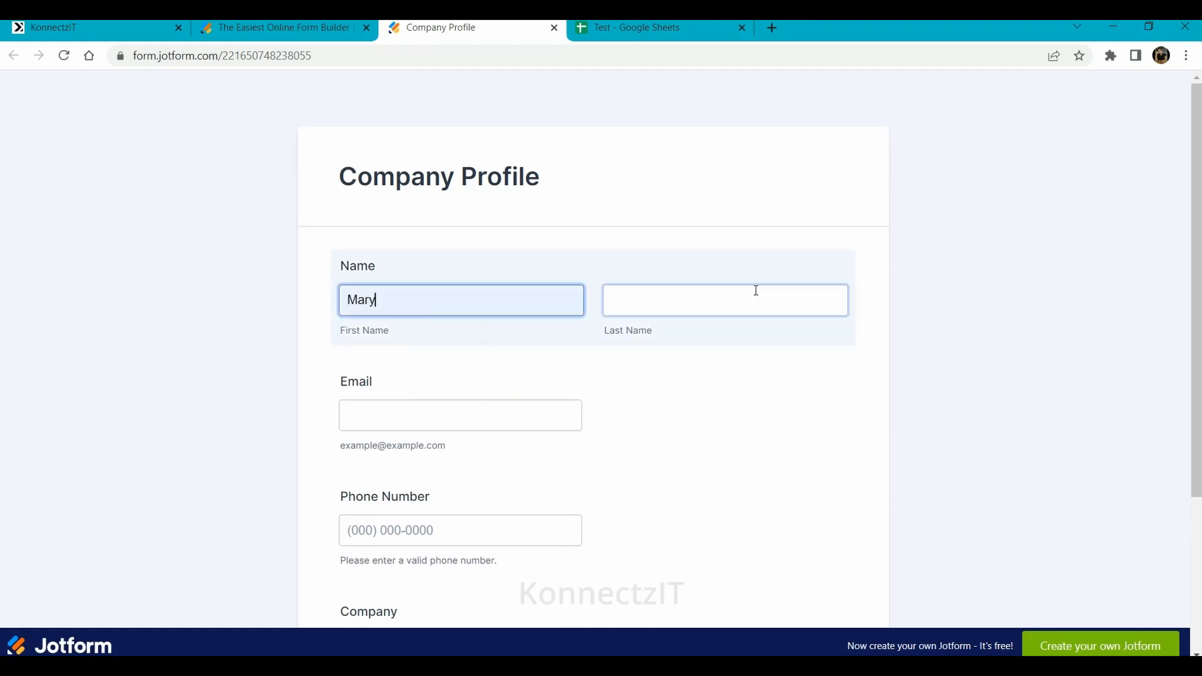
{"action": "left_click", "coordinate": [699, 300]}
{"action": "left_click", "coordinate": [701, 408]}
{"action": "left_click", "coordinate": [440, 407]}
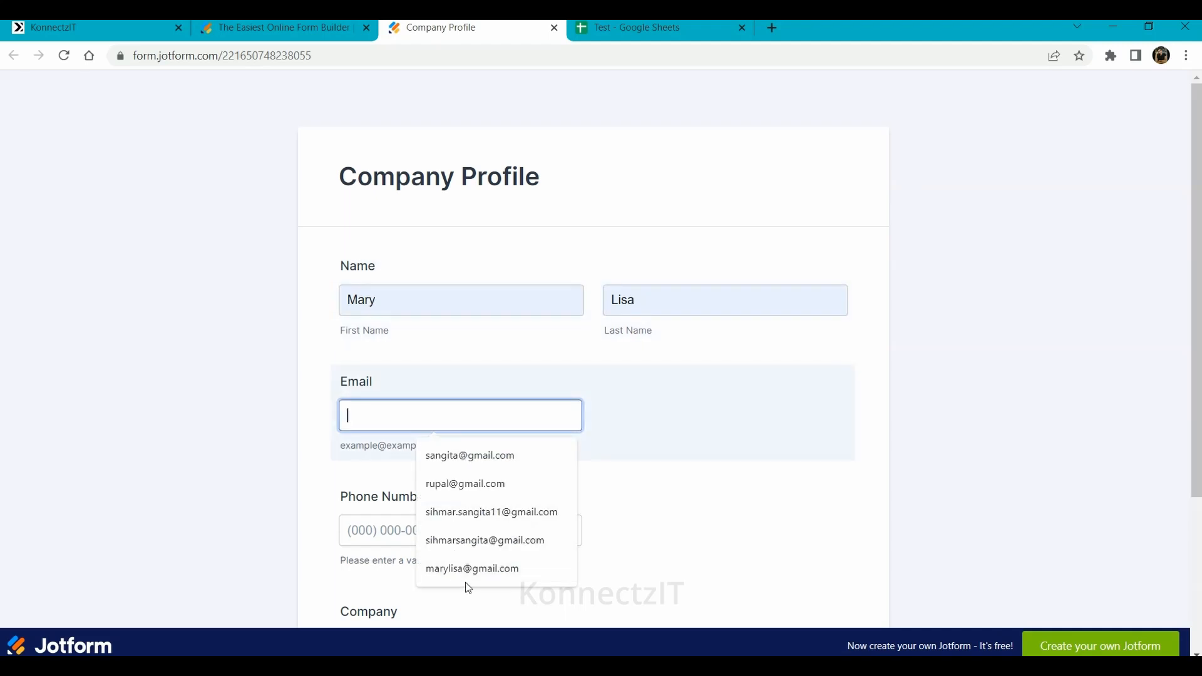
{"action": "left_click", "coordinate": [467, 584]}
{"action": "left_click", "coordinate": [442, 530]}
{"action": "left_click", "coordinate": [456, 621]}
- Choose Company B as the company, submit, and close the thank-you page
{"action": "scroll", "coordinate": [412, 503], "scroll_direction": "down", "scroll_amount": 3}
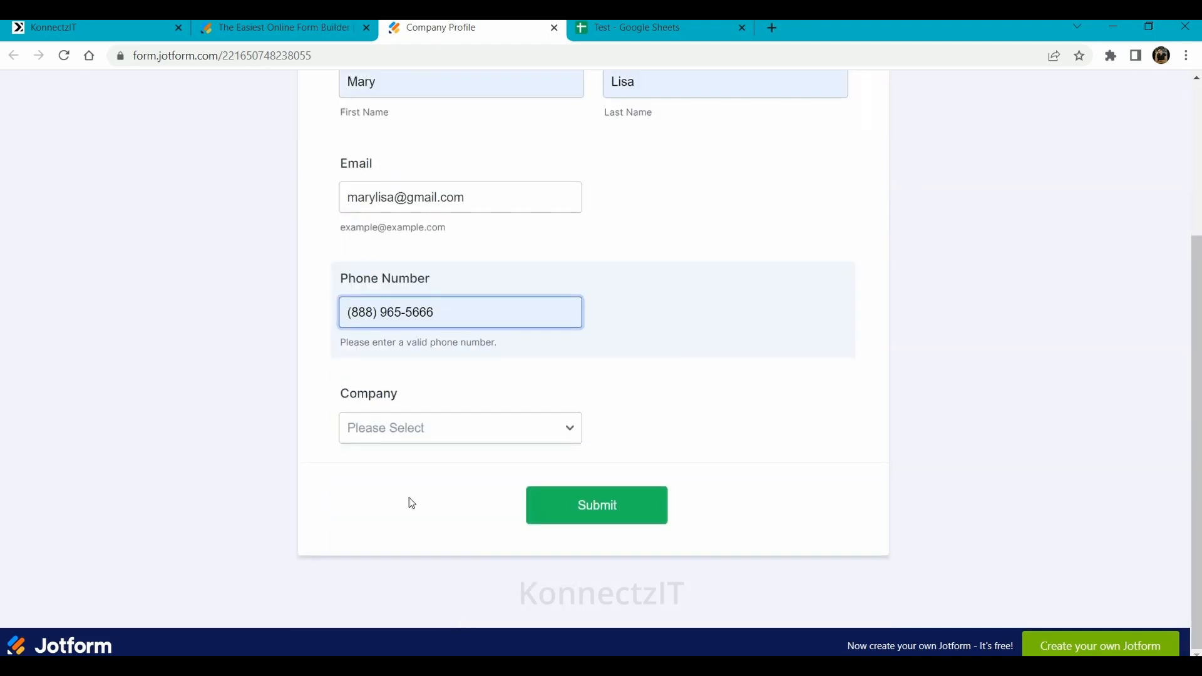
{"action": "left_click", "coordinate": [393, 421]}
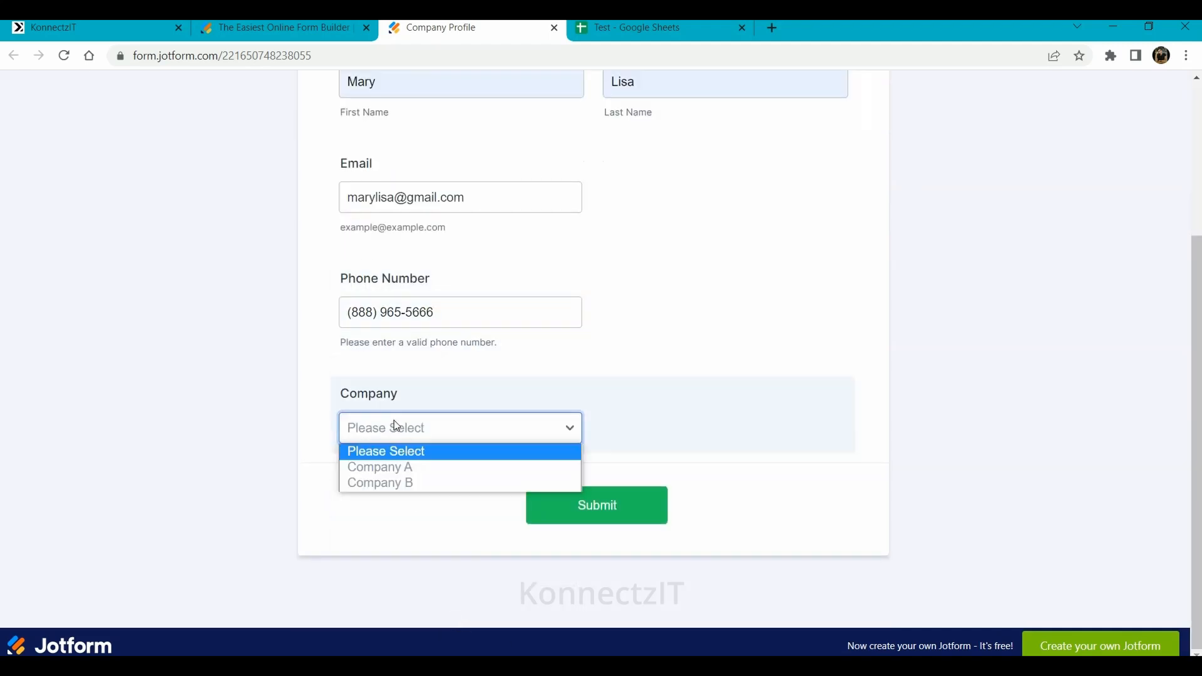
{"action": "left_click", "coordinate": [397, 482]}
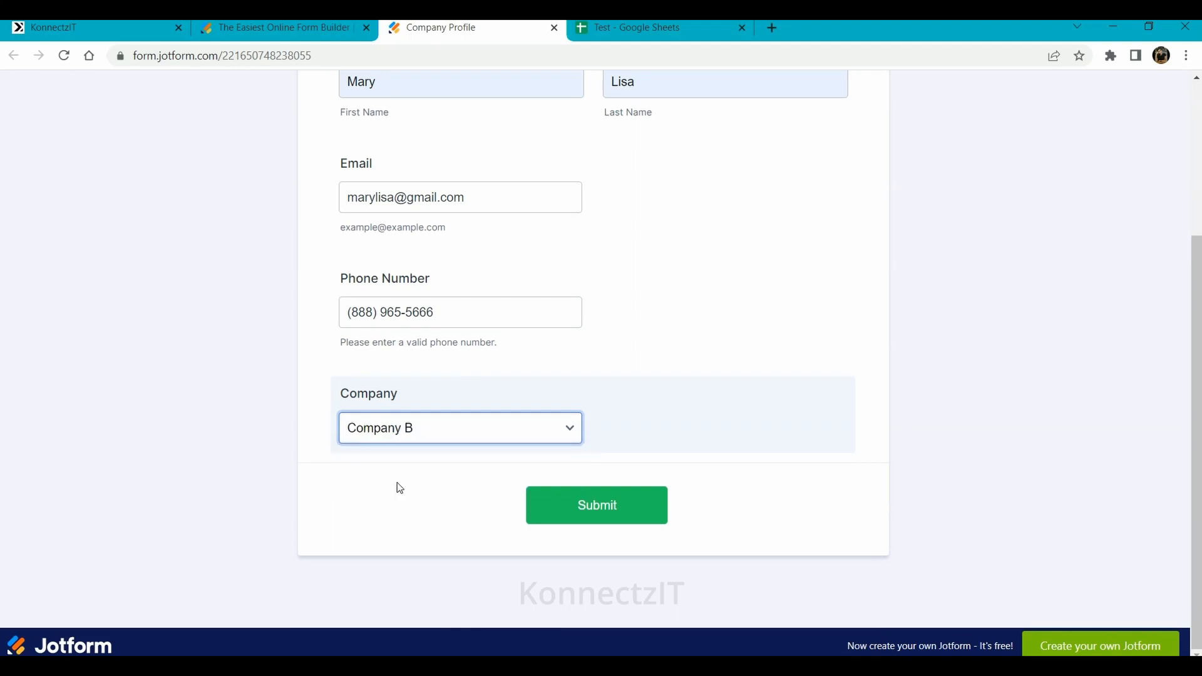
{"action": "left_click", "coordinate": [592, 520]}
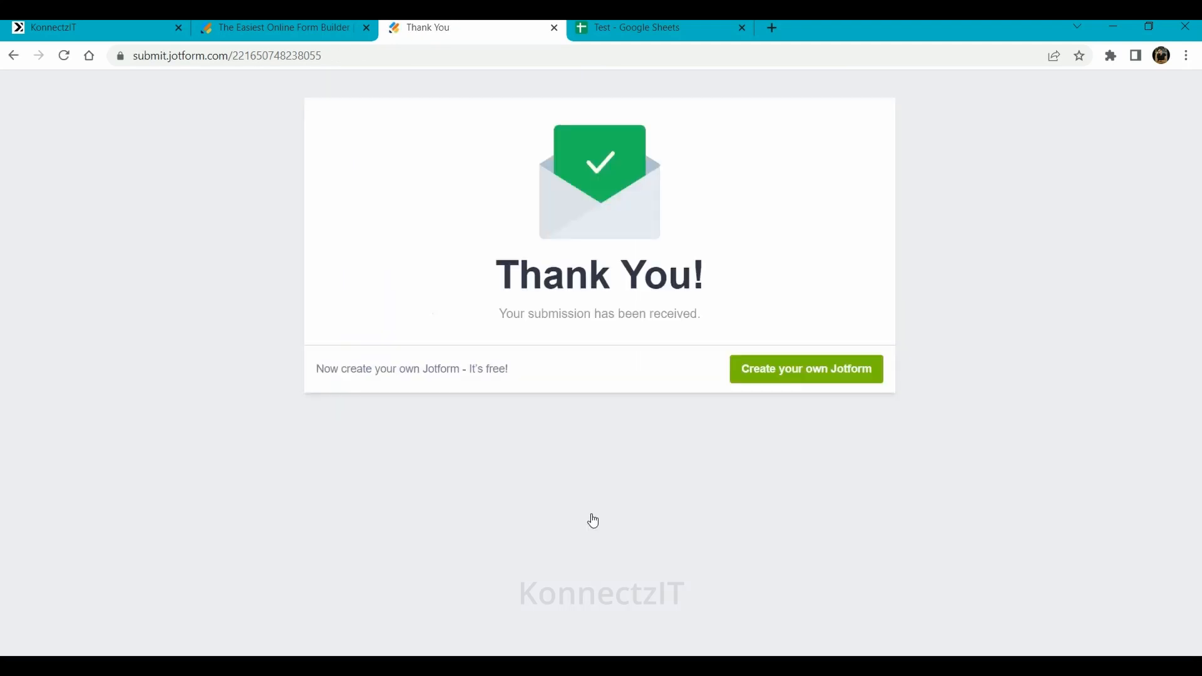
{"action": "left_click", "coordinate": [554, 27]}
- Confirm the Test spreadsheet's Company A and Company B sheets each received their matching response row
{"action": "left_click", "coordinate": [549, 28]}
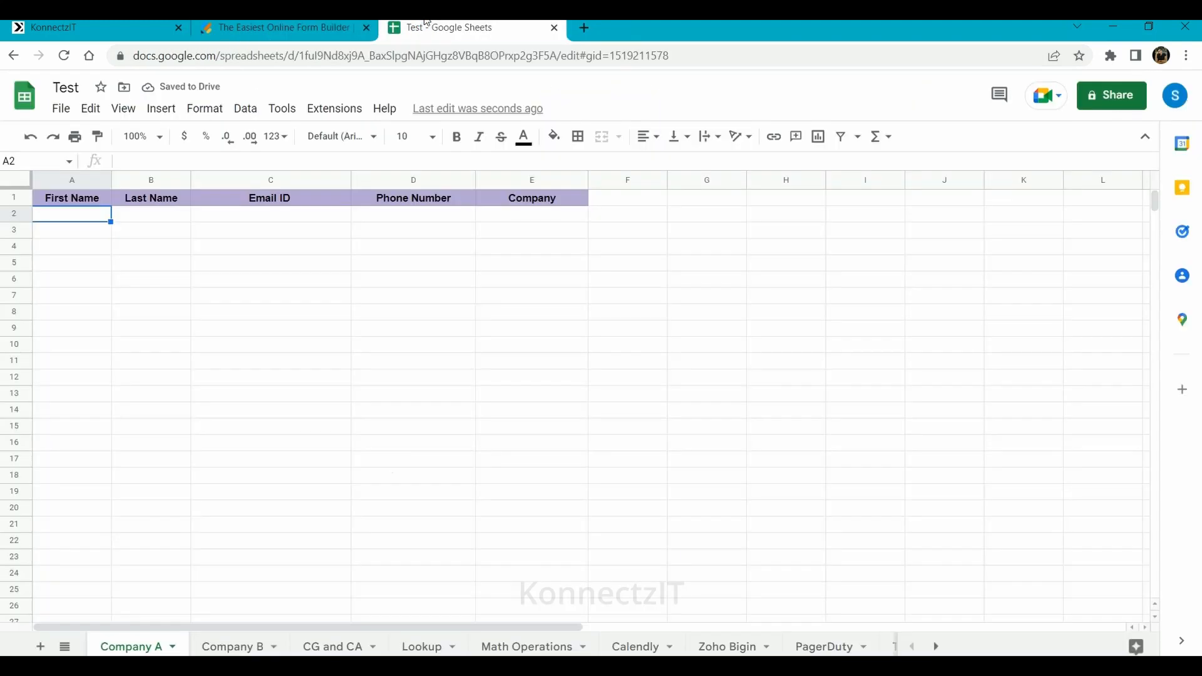
{"action": "left_click", "coordinate": [215, 389]}
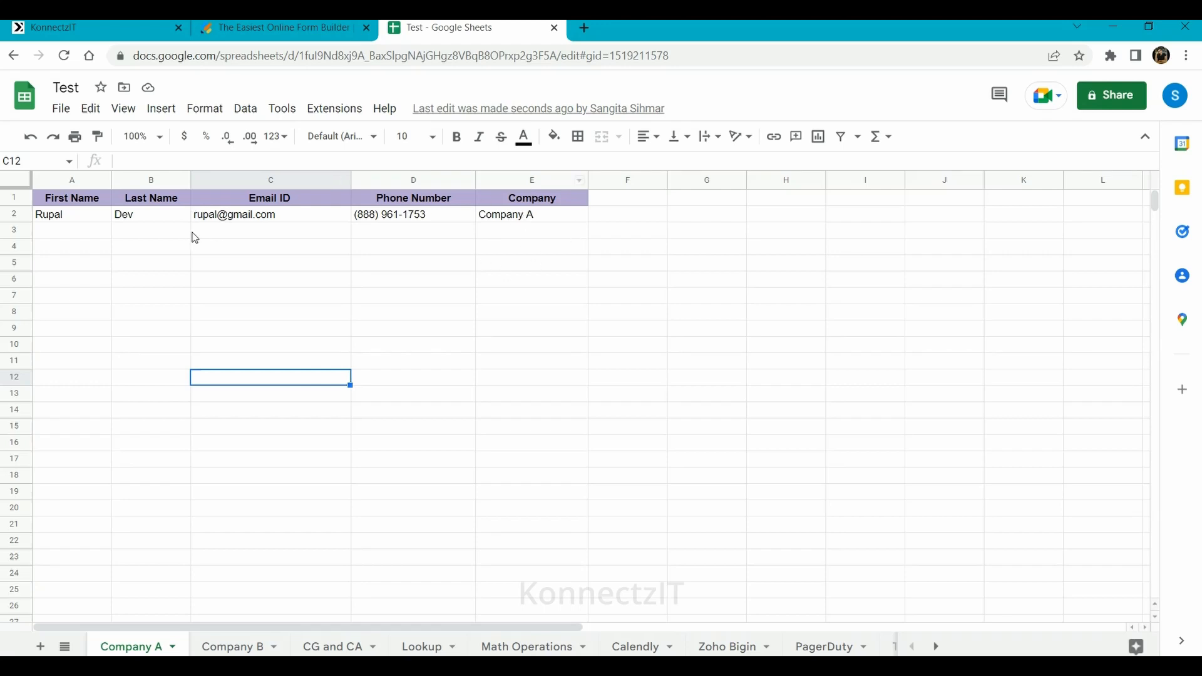
{"action": "left_click", "coordinate": [227, 646]}
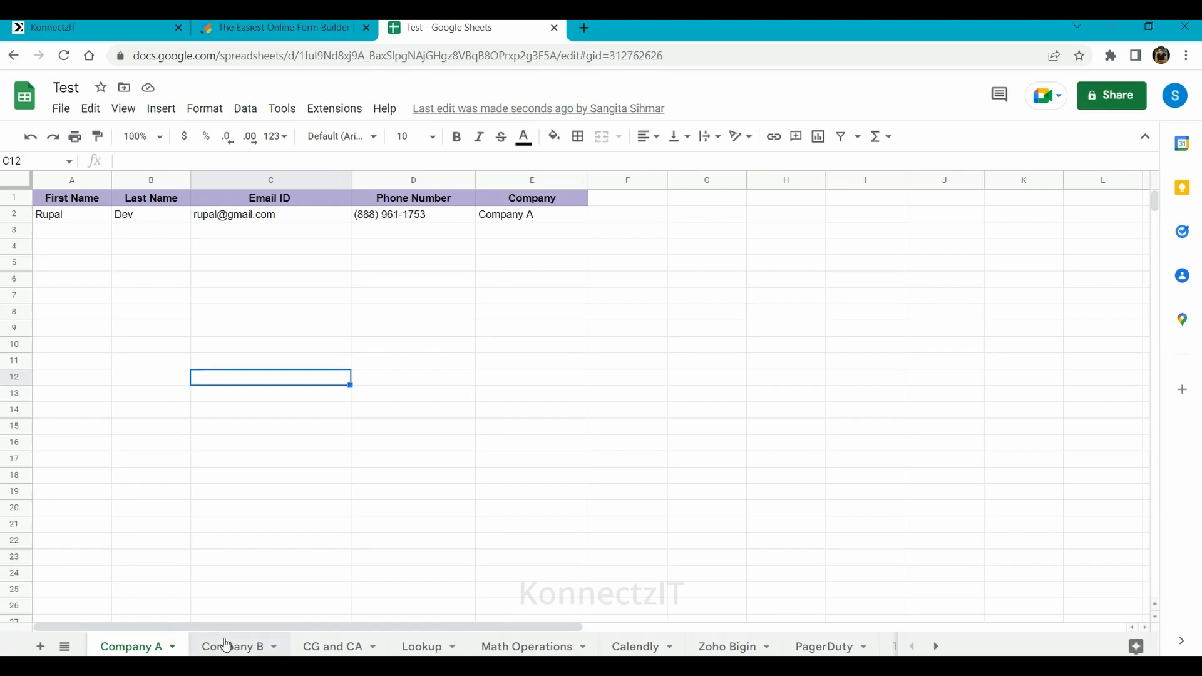
{"action": "left_click", "coordinate": [91, 249]}
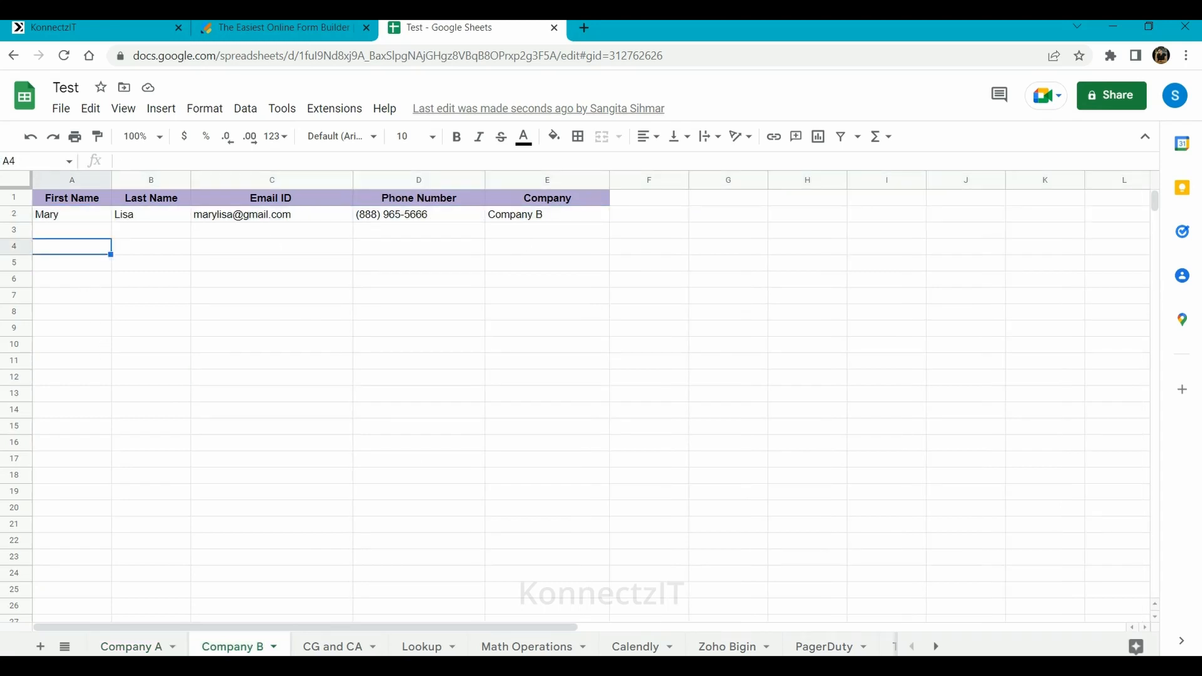
{"action": "left_click", "coordinate": [73, 231]}
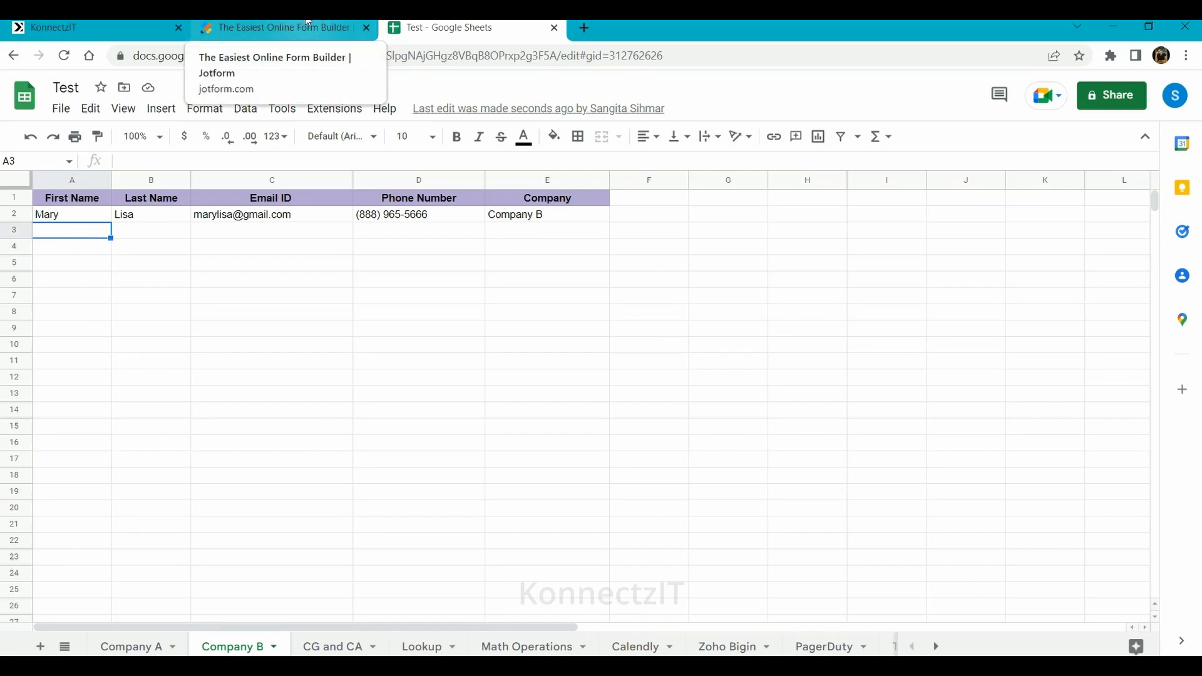
- Return to the Jotform - Condition app - Google Sheets konnect and bring the Jotform trigger into view
{"action": "left_click", "coordinate": [53, 27]}
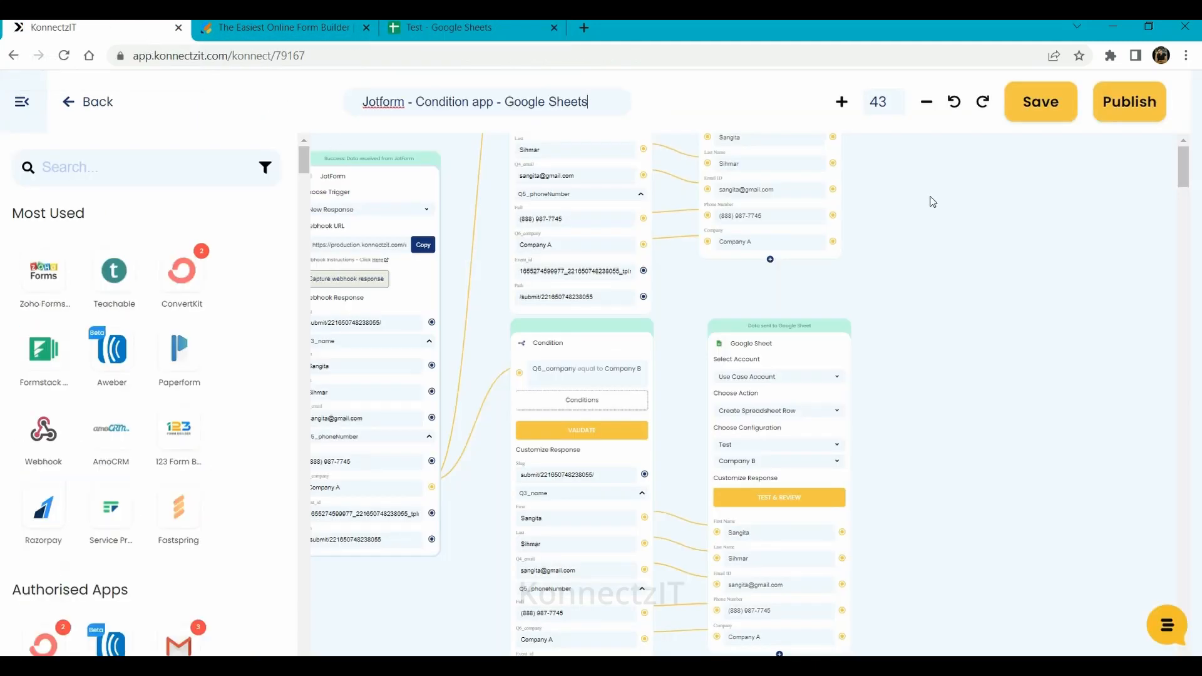
{"action": "left_click_drag", "start_coordinate": [930, 197], "coordinate": [954, 234]}
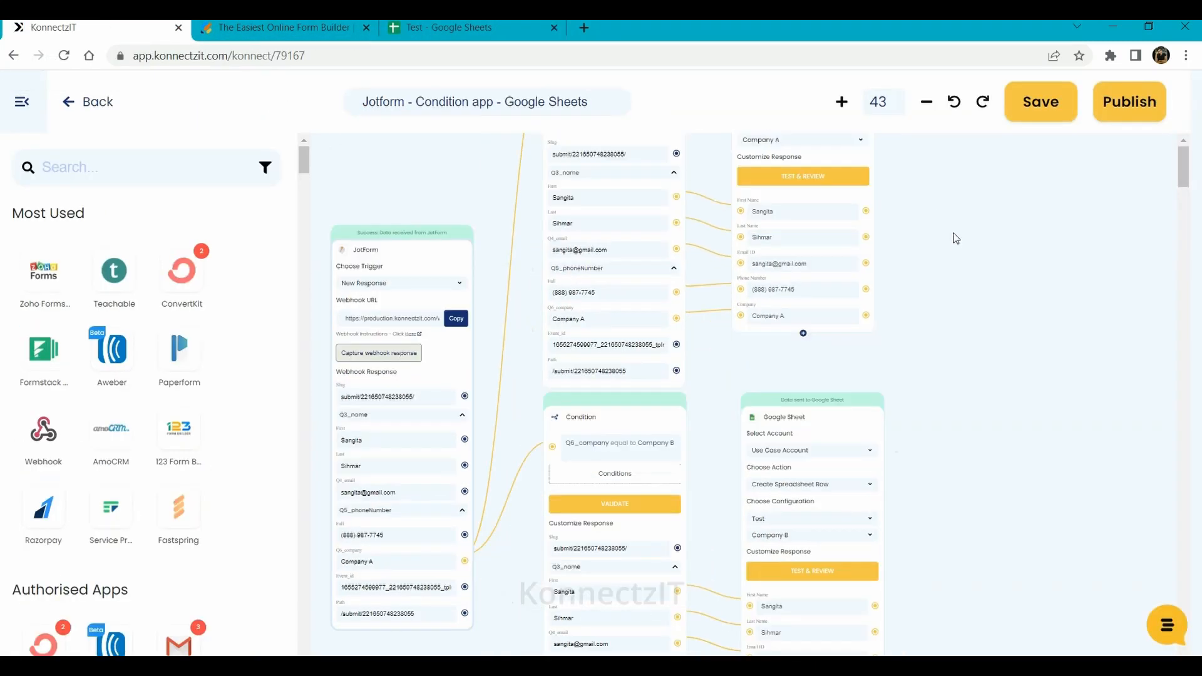